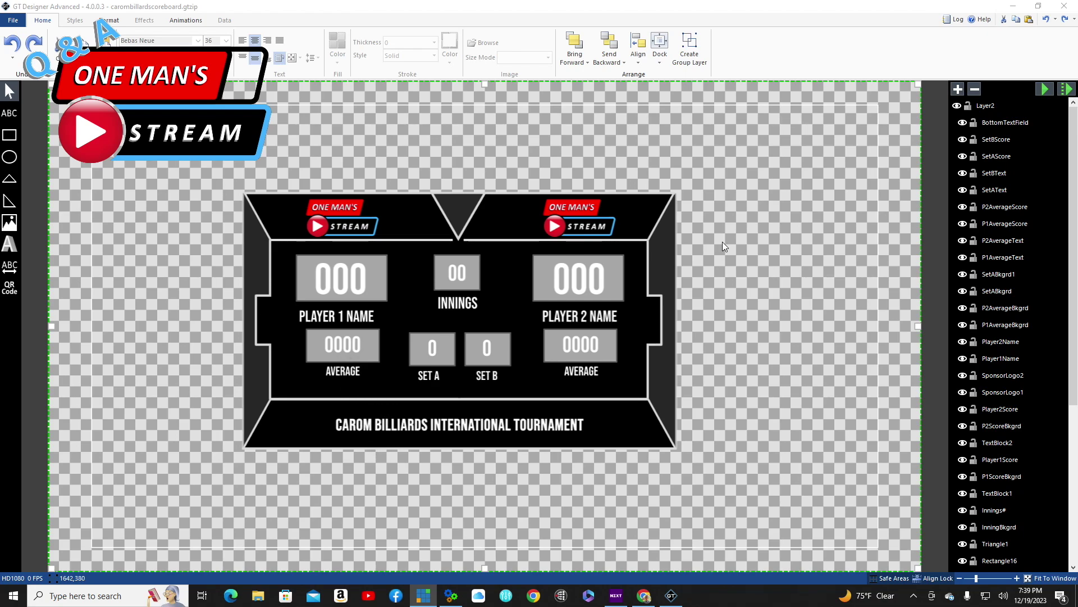
# - Select the Player1Score text on the scoreboard to inspect it
pyautogui.click(344, 281)
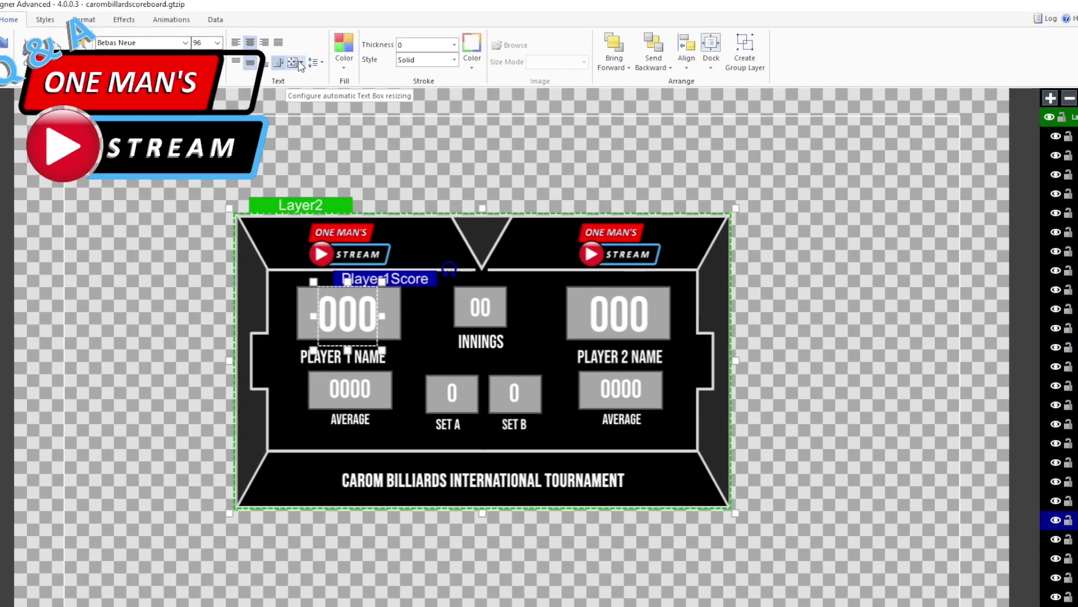
pyautogui.click(301, 64)
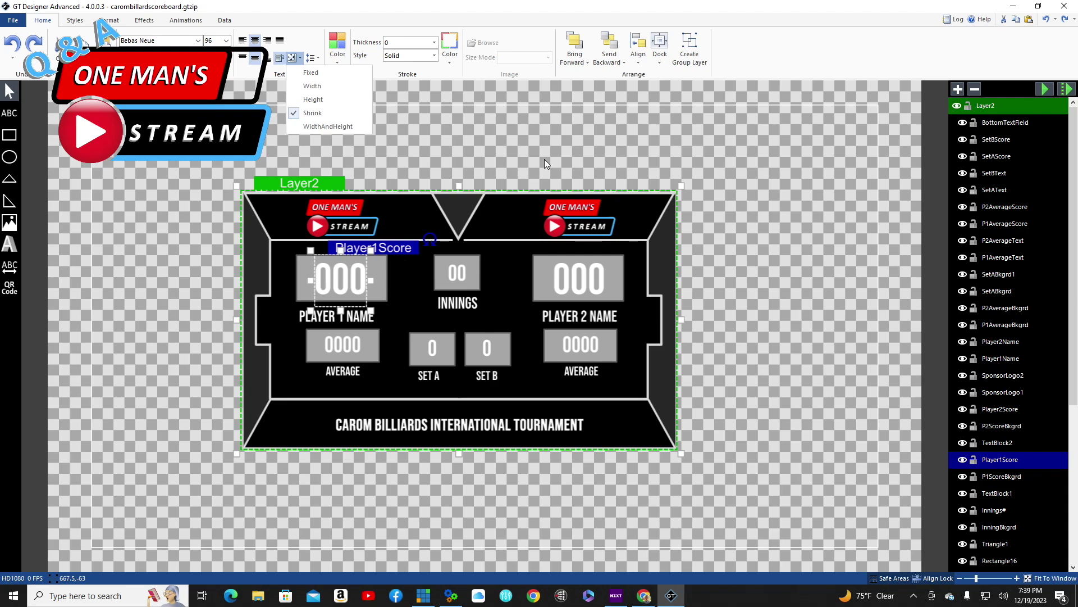
pyautogui.click(518, 133)
pyautogui.click(1004, 190)
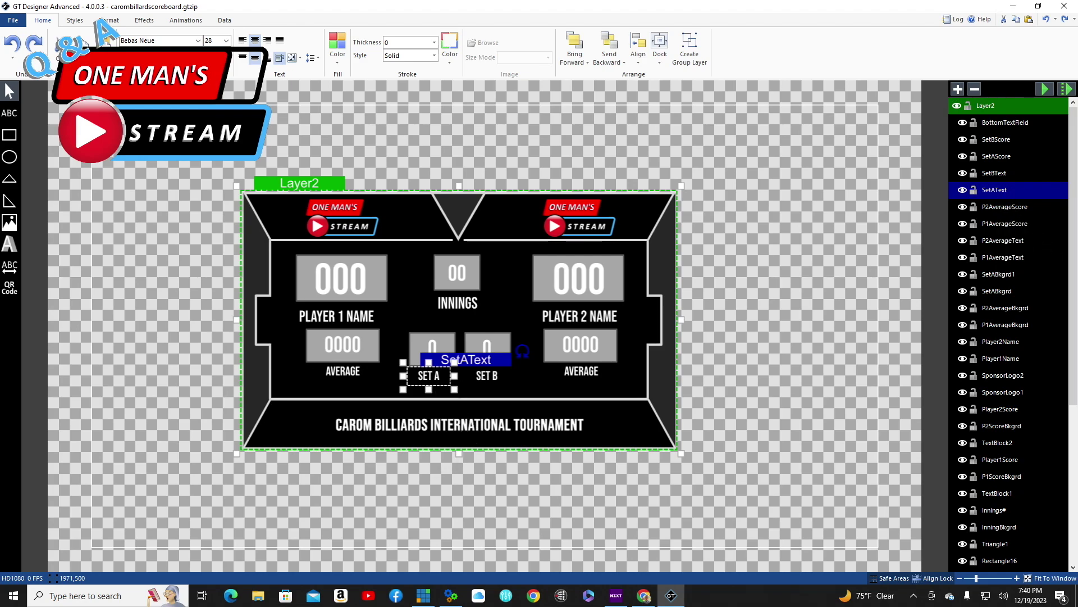
pyautogui.click(1002, 175)
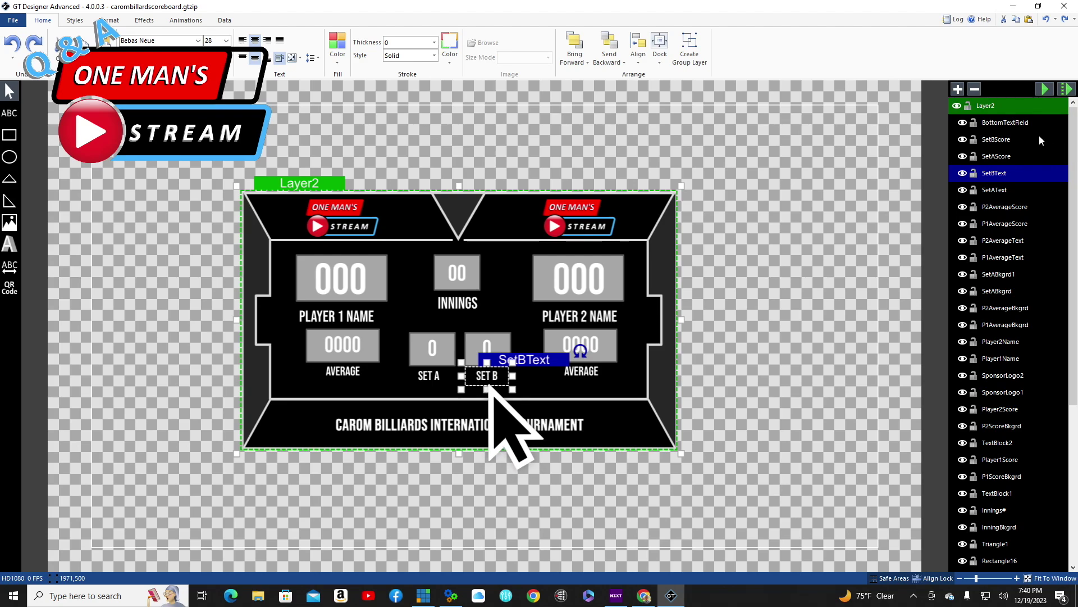
pyautogui.click(1006, 157)
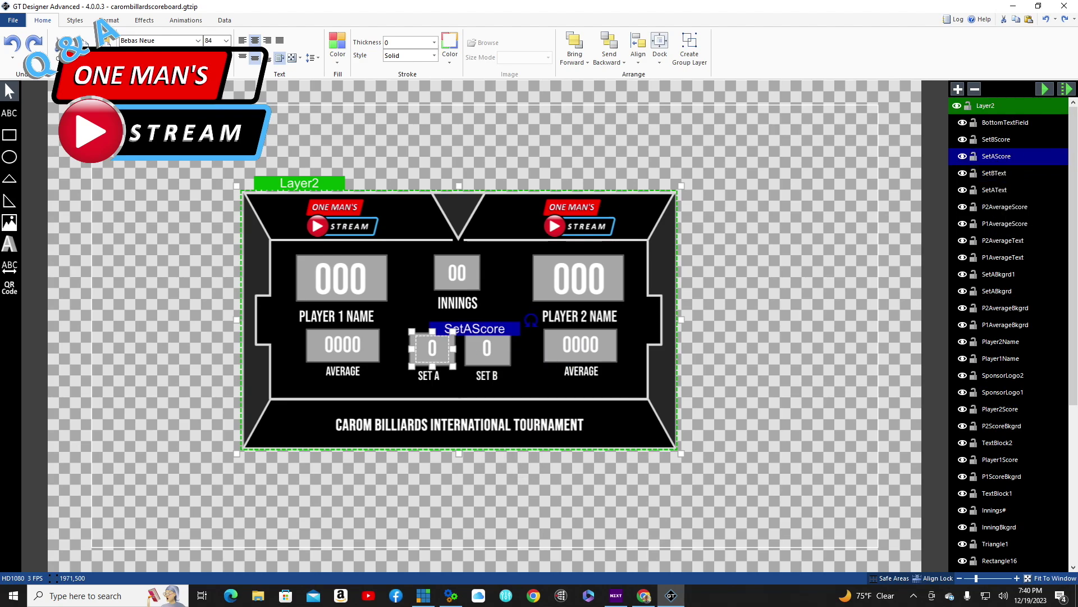
pyautogui.click(1001, 142)
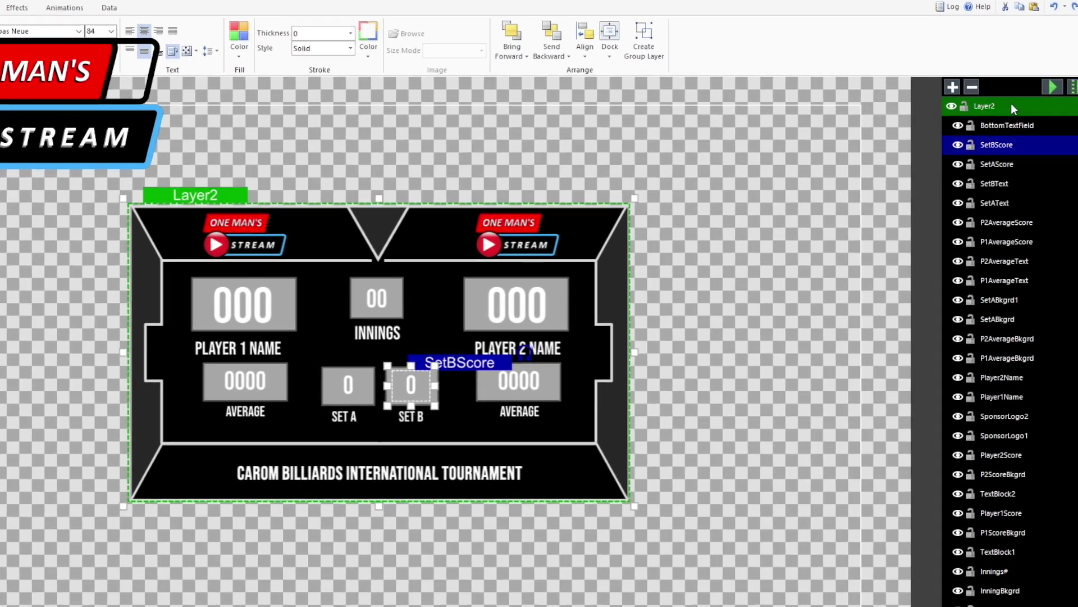
pyautogui.click(1000, 126)
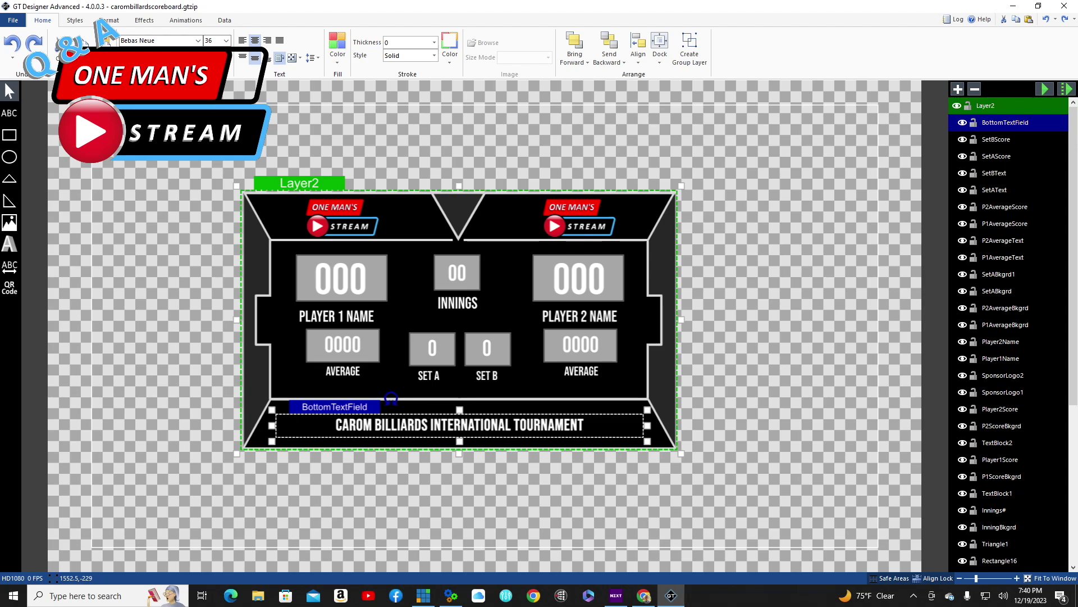
# - Hide Rectangle18 and the frame shapes Rectangle1–5 one by one in the Layers panel
pyautogui.hotkey('alt', 'Tab')
pyautogui.scroll(-5, 1050, 386)
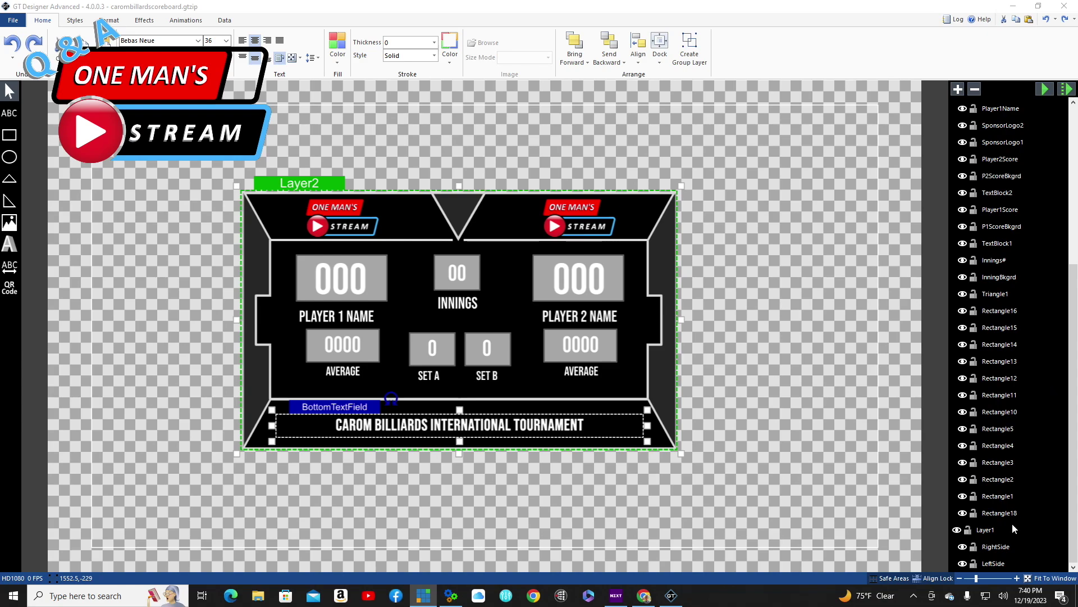
pyautogui.click(963, 513)
pyautogui.click(962, 496)
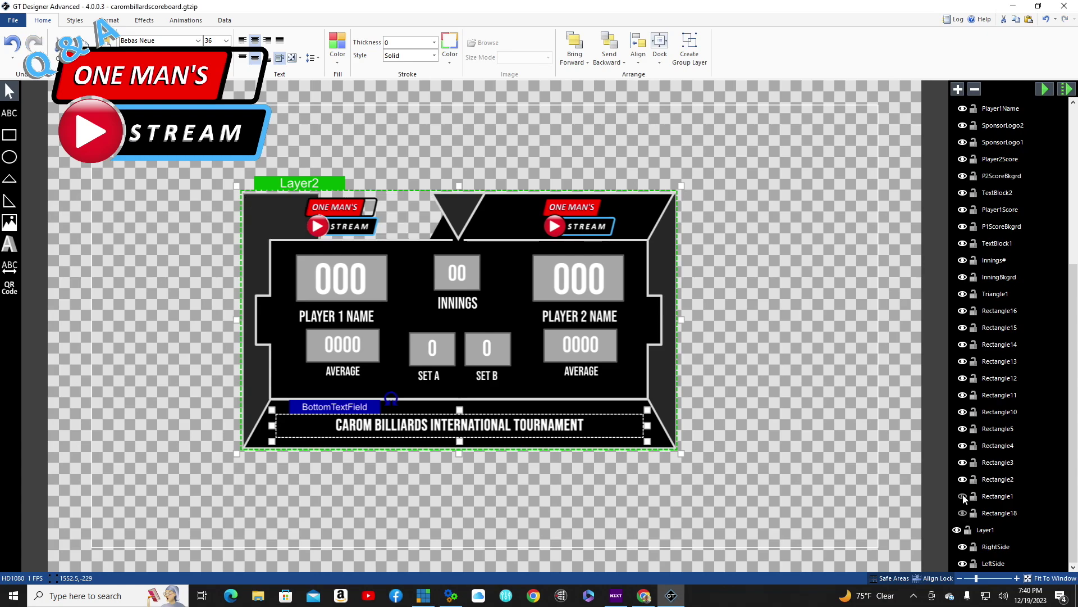
pyautogui.click(963, 479)
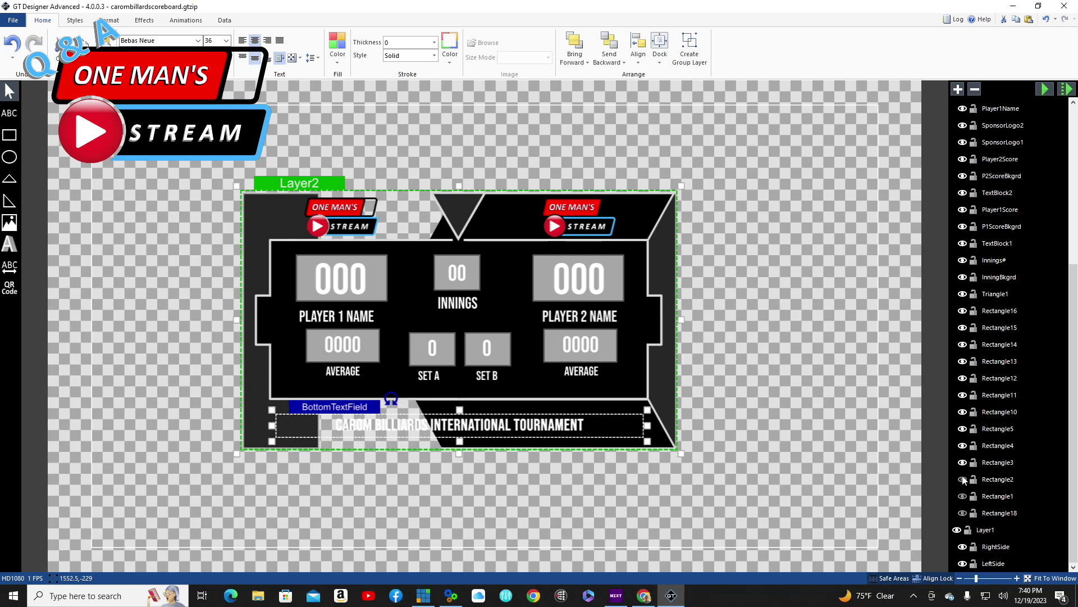
pyautogui.click(963, 463)
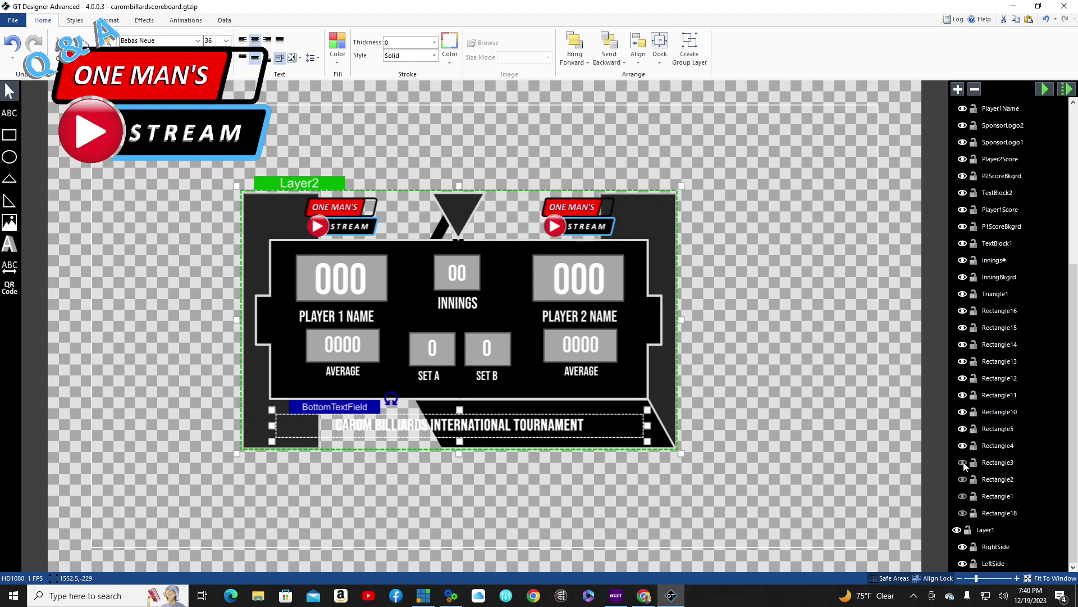
pyautogui.click(963, 446)
pyautogui.click(962, 428)
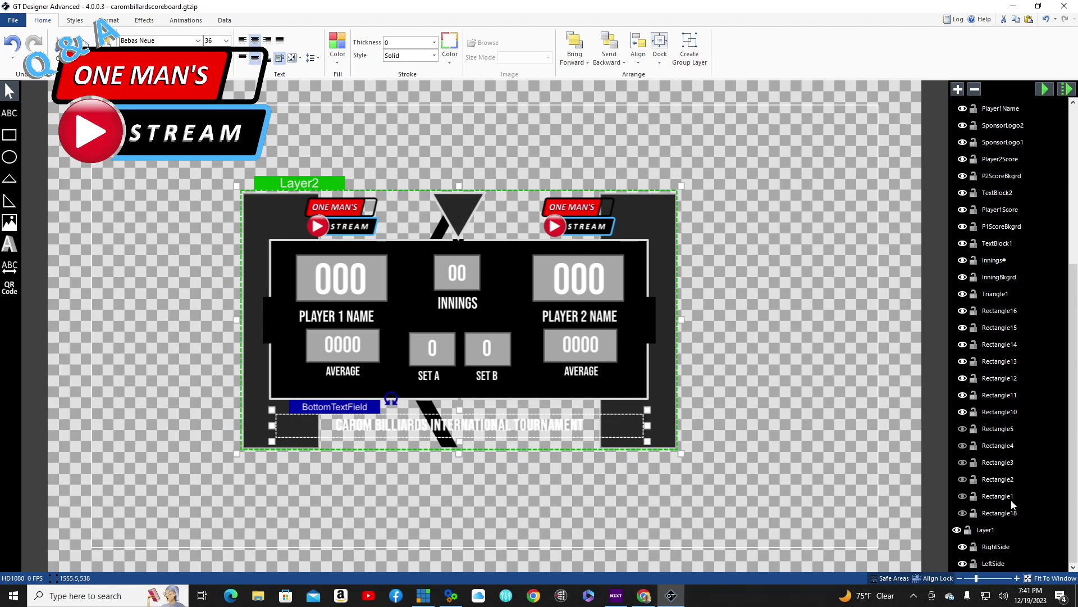
# - Make Rectangle18 and the frame rectangles visible again
pyautogui.click(963, 513)
pyautogui.click(962, 496)
pyautogui.click(963, 480)
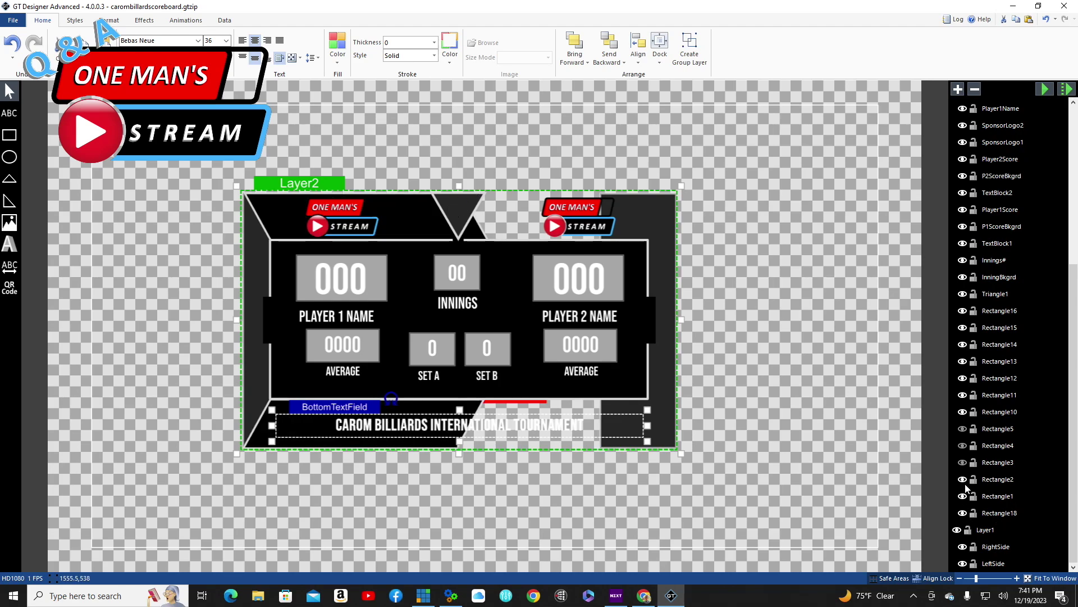
pyautogui.click(964, 462)
pyautogui.click(963, 445)
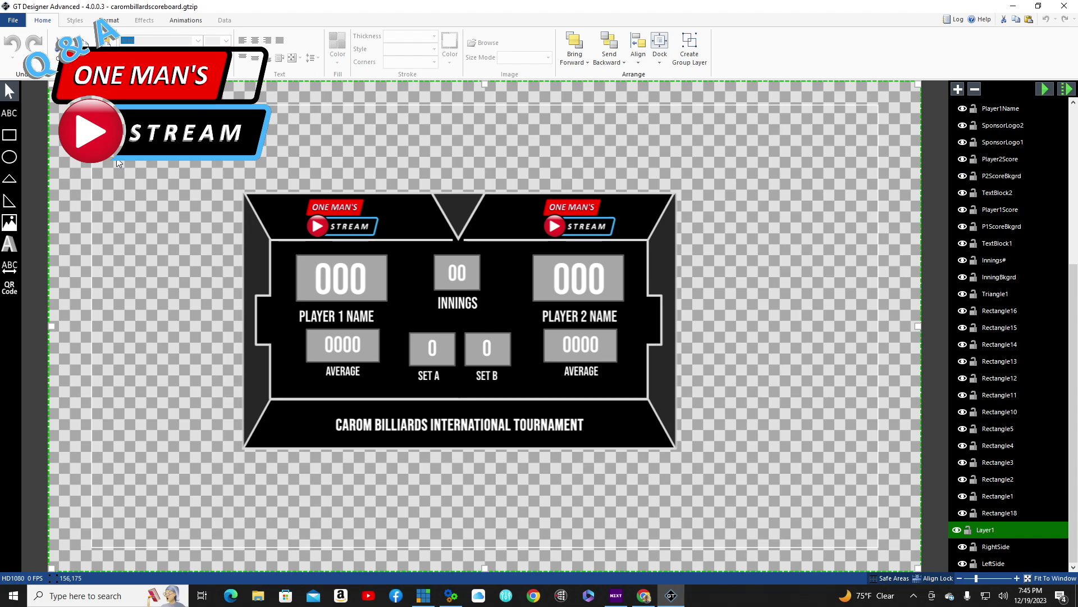
# - Draw a rectangle above the scoreboard's upper right on Layer1 and select the new red Rectangle19
pyautogui.click(10, 135)
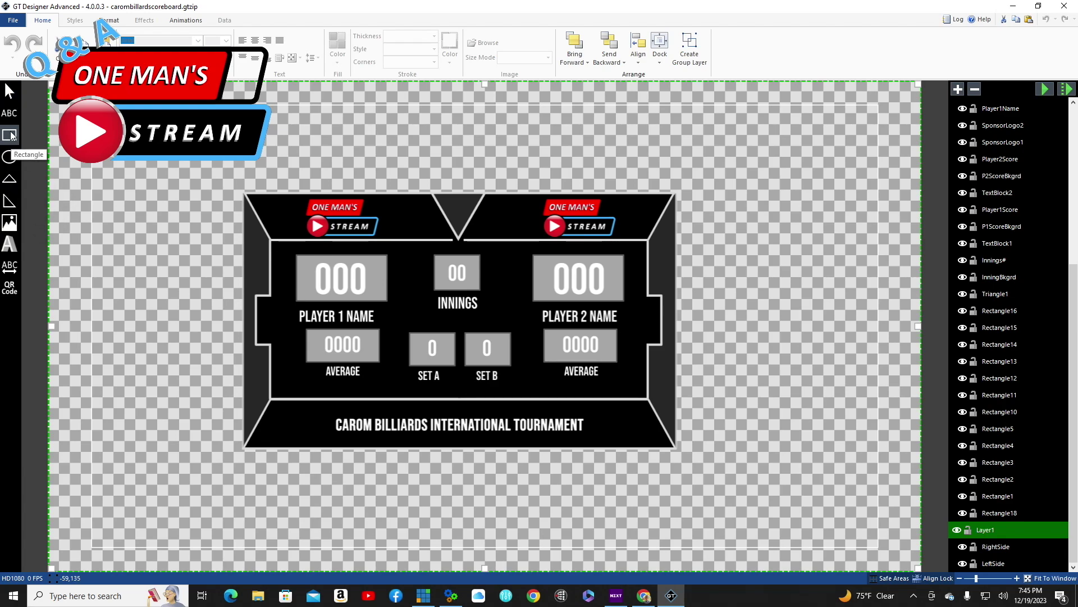
pyautogui.moveTo(541, 118)
pyautogui.mouseDown()
pyautogui.moveTo(774, 141)
pyautogui.moveTo(764, 164)
pyautogui.mouseUp()
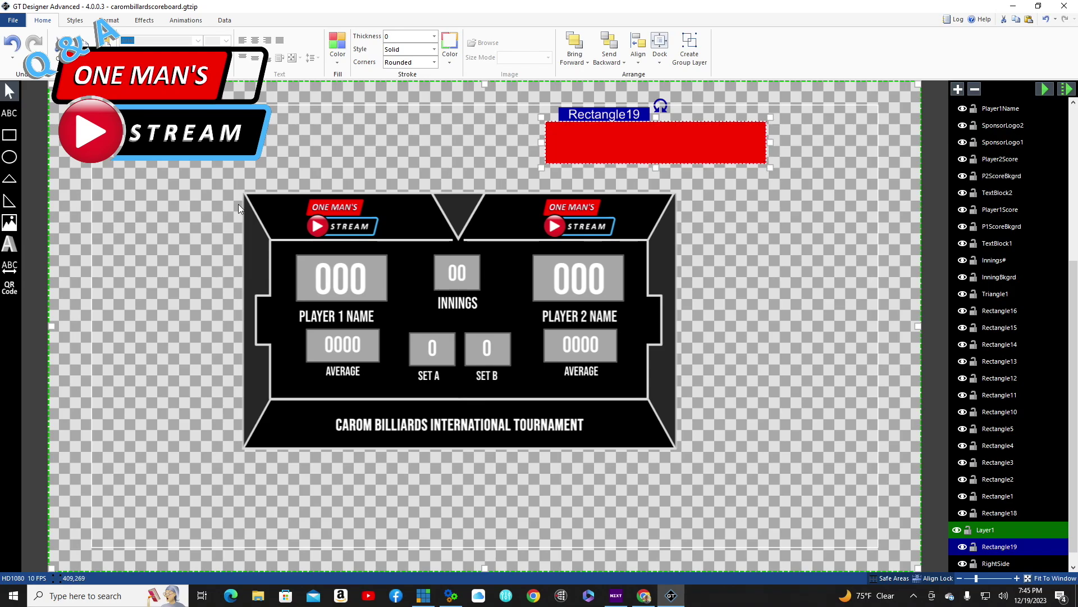
pyautogui.click(256, 209)
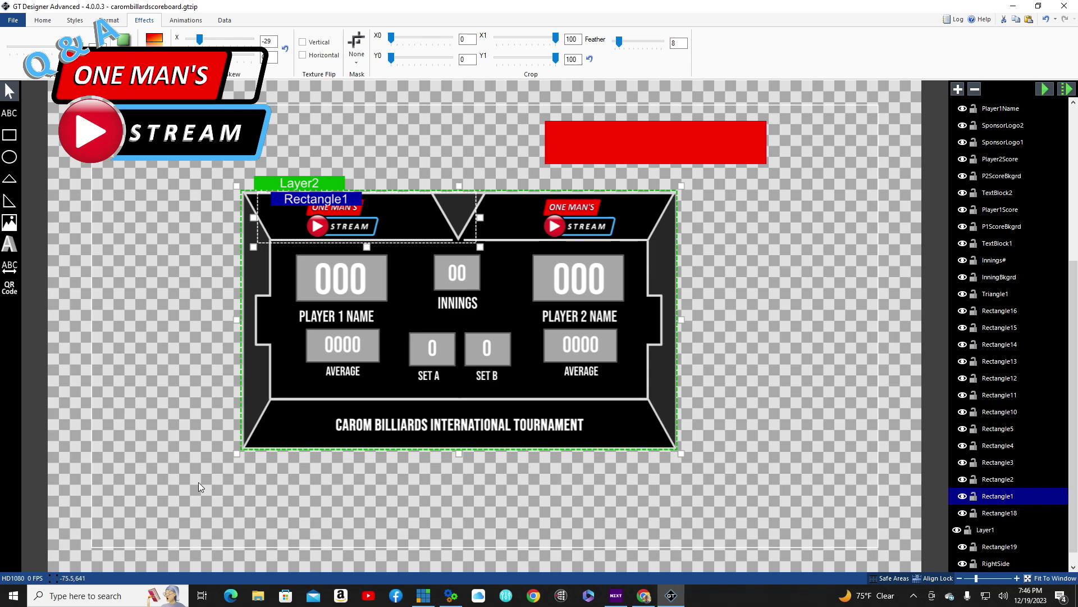
pyautogui.click(656, 137)
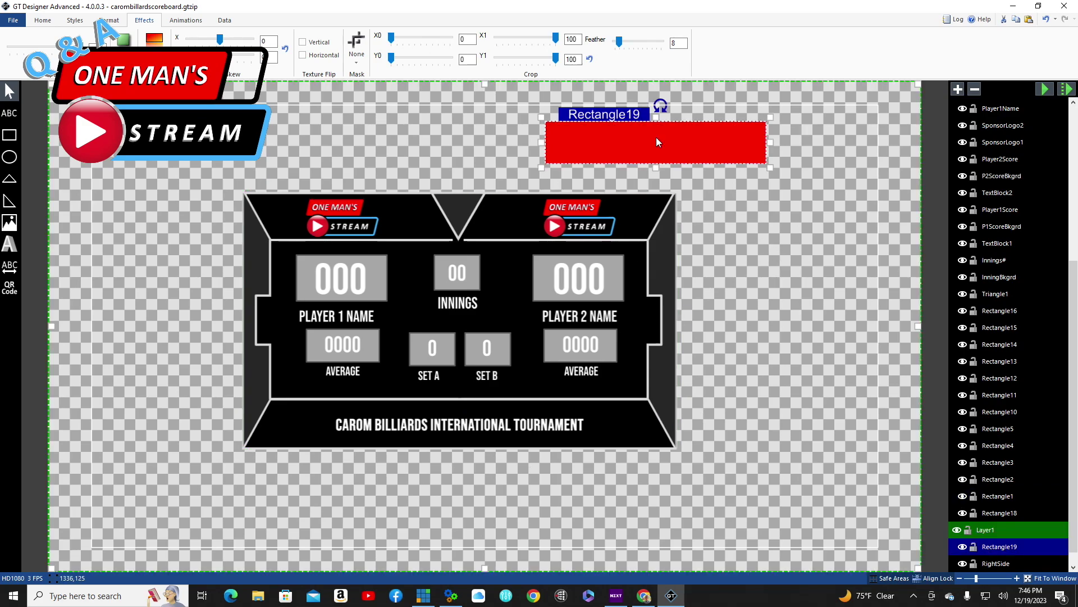
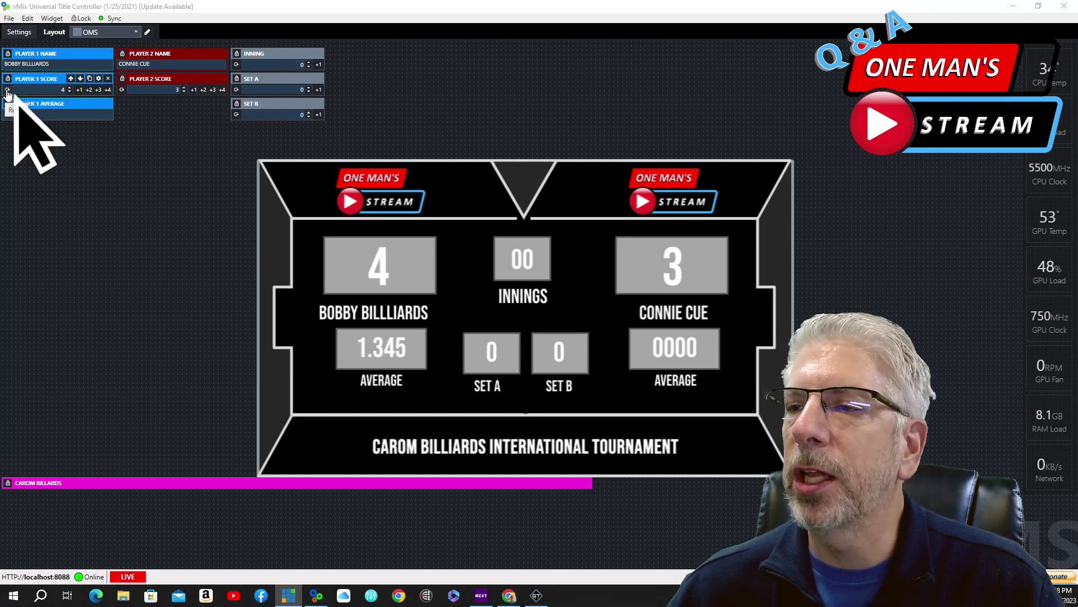
# - Reset player 1's and player 2's scores to 0, then select player 1's average field
pyautogui.click(7, 90)
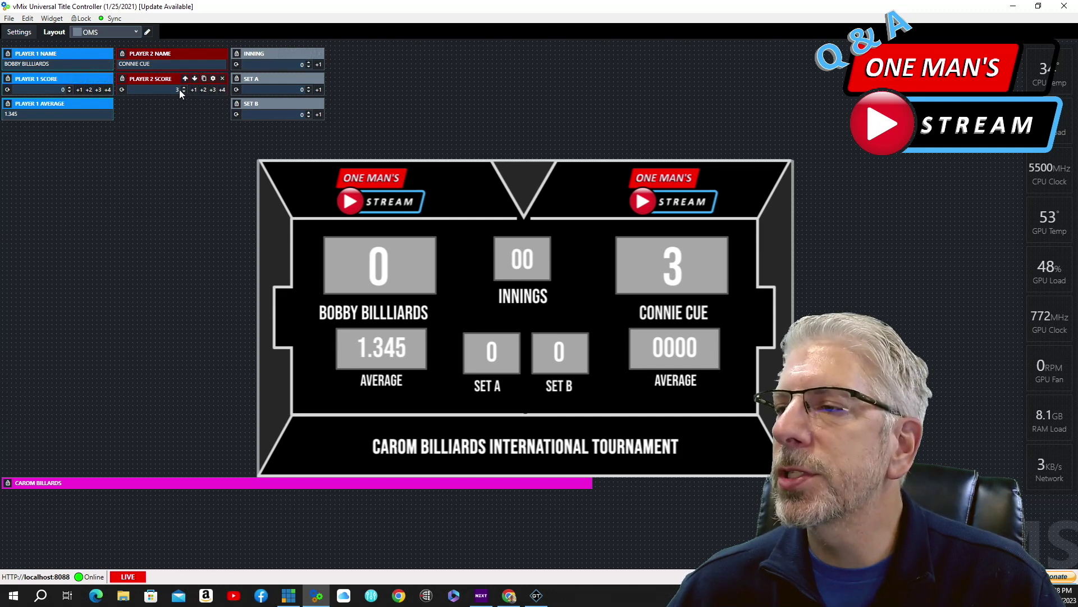
pyautogui.click(122, 90)
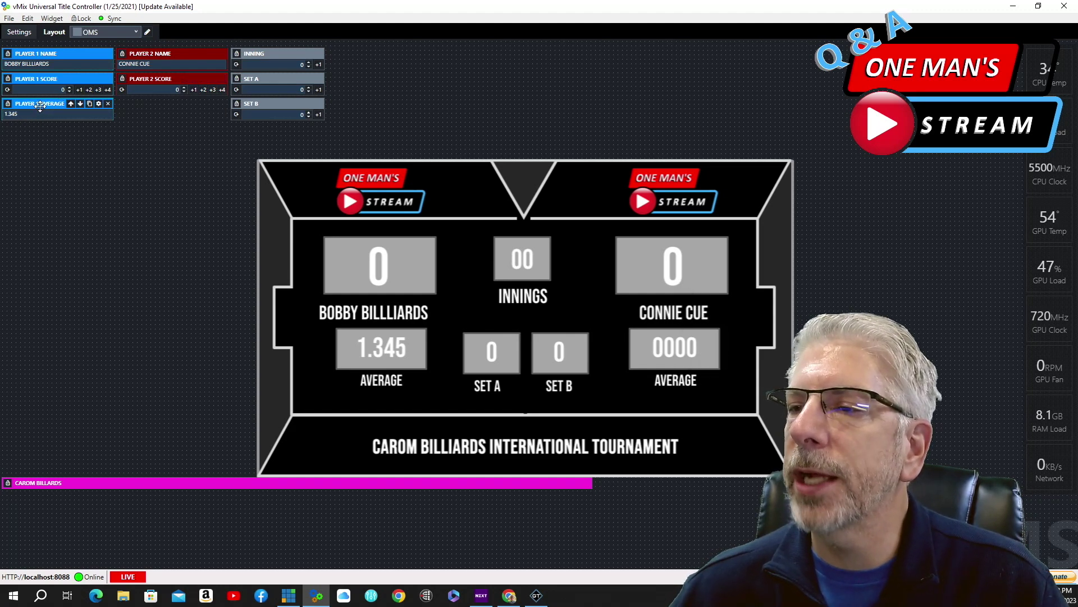
pyautogui.click(69, 113)
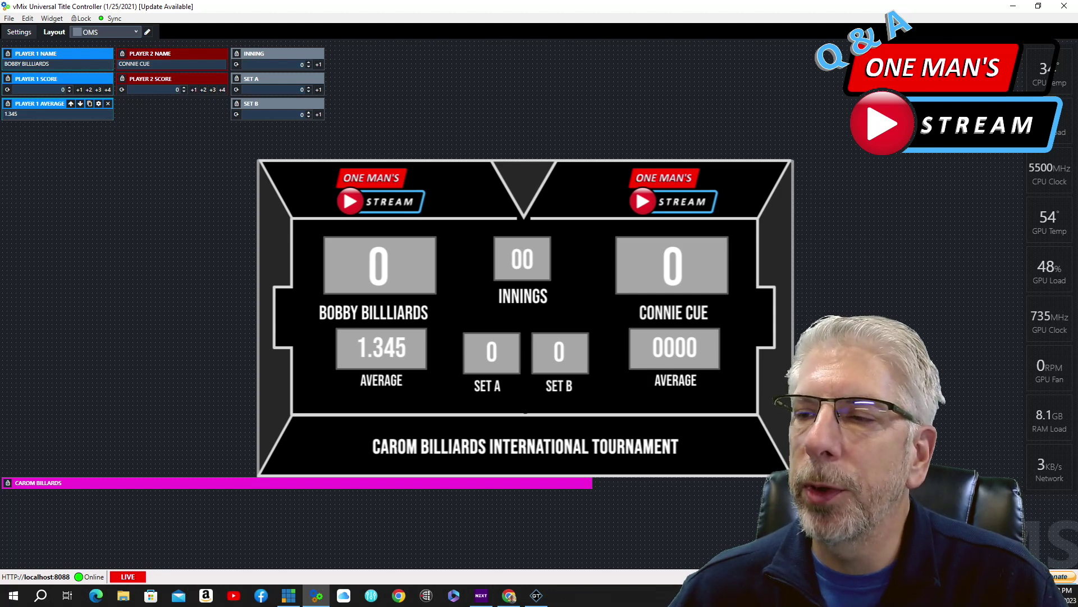
# - Change player 1's average from 1.345 to 2.343434
pyautogui.doubleClick(27, 114)
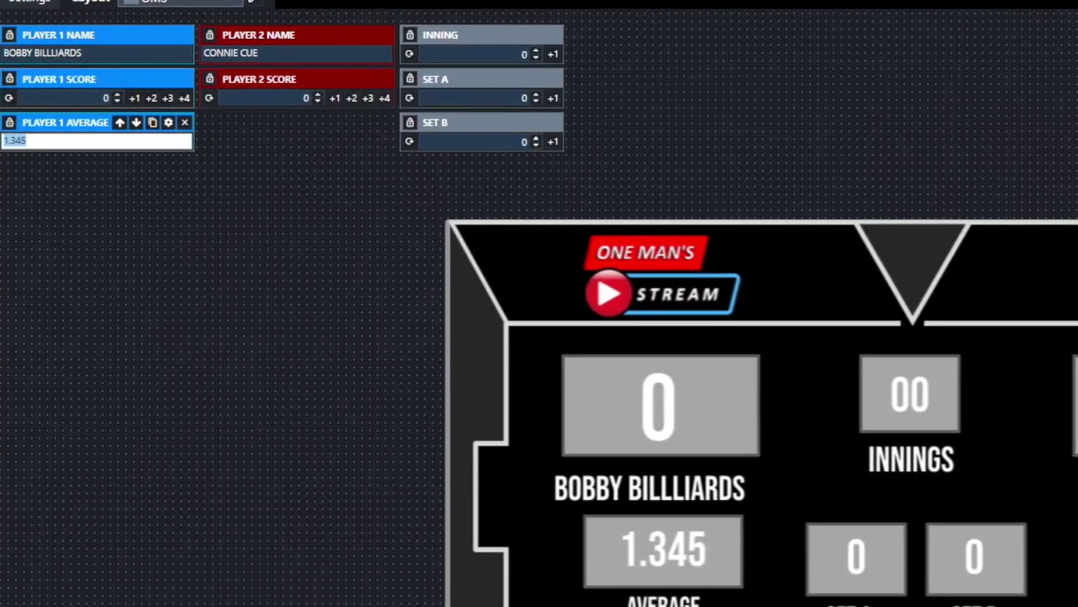
pyautogui.write('2.343434')
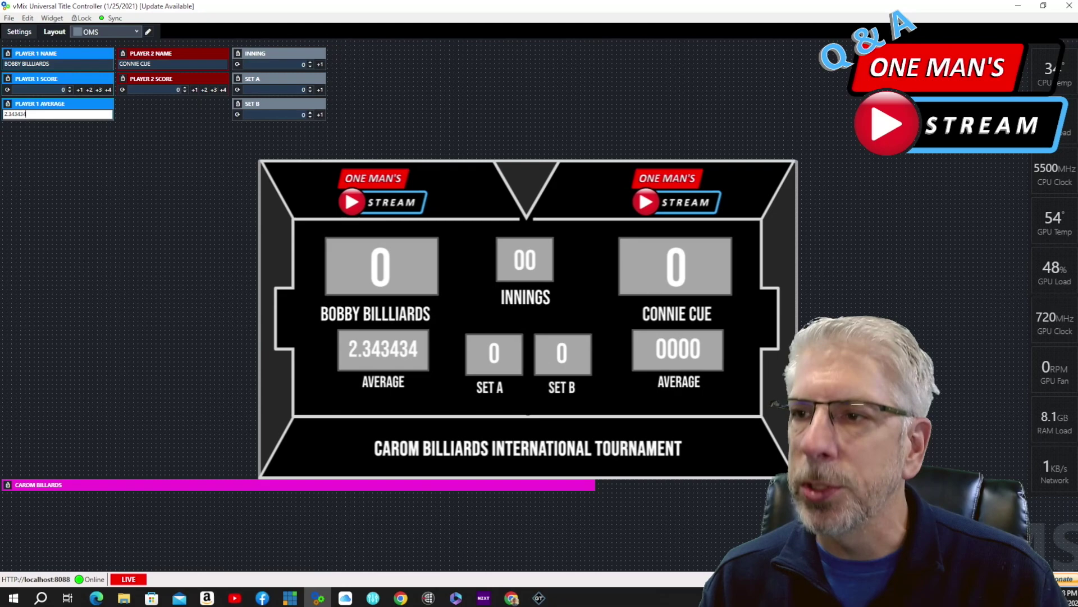
pyautogui.press('Return')
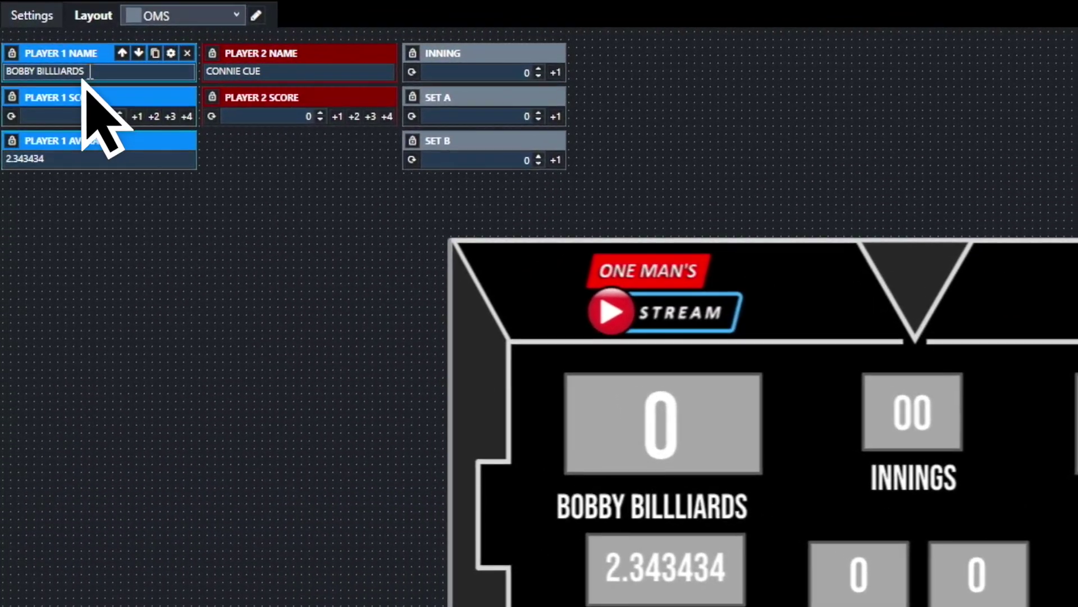
# - Correct player 1's name to BOBBY BILLIARDS and give player 2 the surname CUE
pyautogui.click(84, 70)
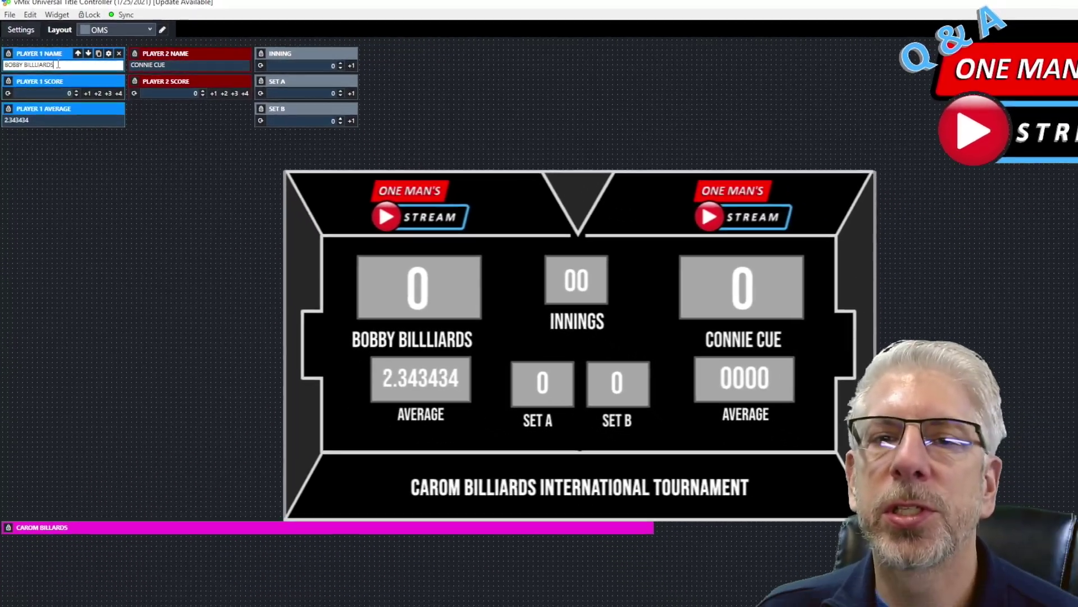
pyautogui.press('BackSpace')
pyautogui.press('BackSpace')
pyautogui.press('BackSpace')
pyautogui.press('BackSpace')
pyautogui.press('BackSpace')
pyautogui.press('BackSpace')
pyautogui.press('BackSpace')
pyautogui.press('BackSpace')
pyautogui.press('BackSpace')
pyautogui.press('BackSpace')
pyautogui.press('BackSpace')
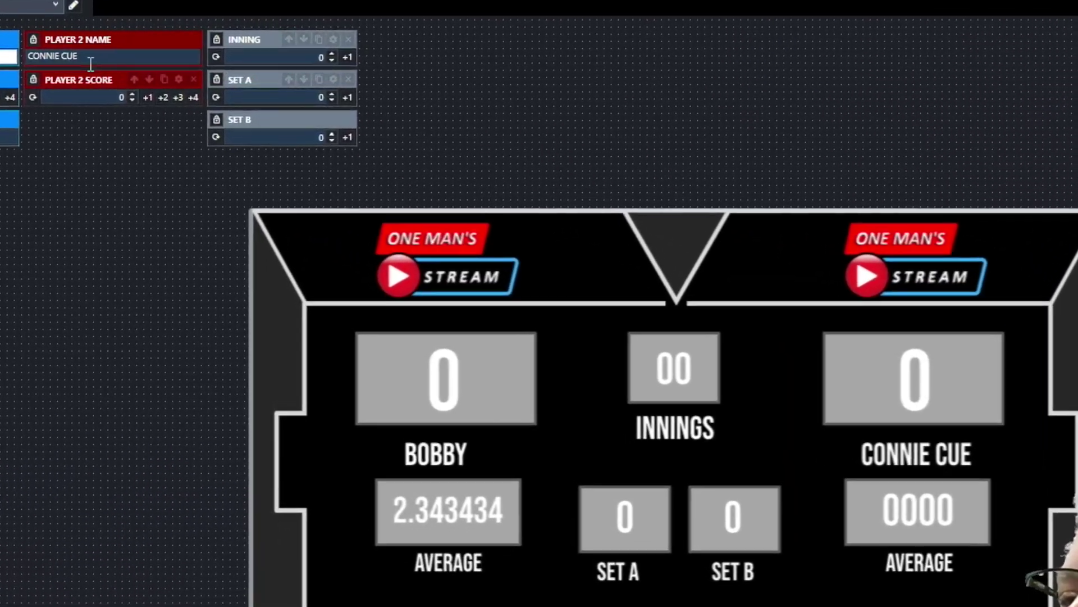
pyautogui.click(143, 64)
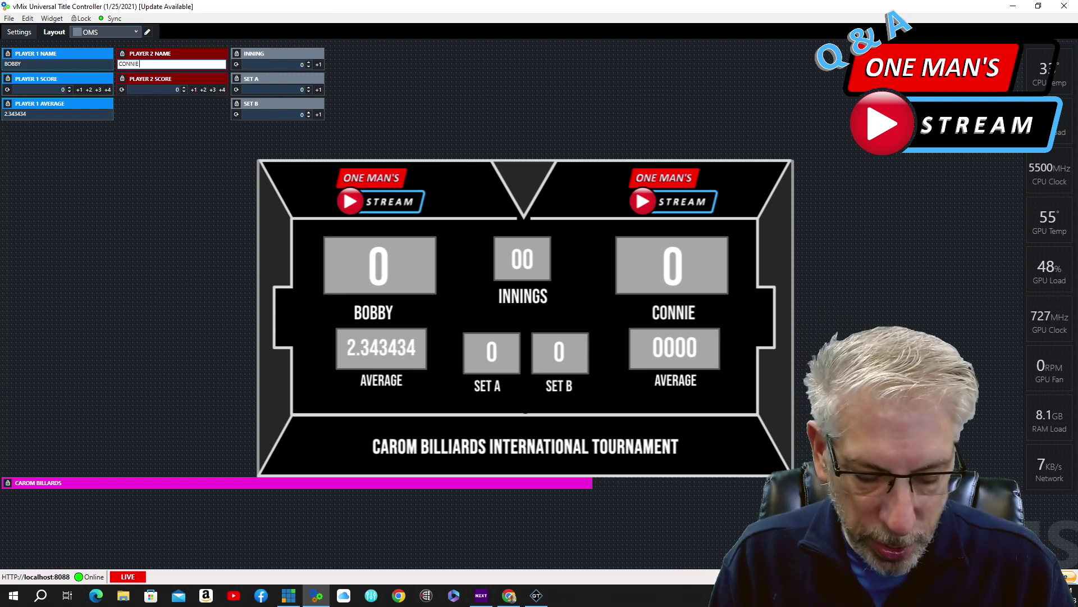
pyautogui.write('CUE')
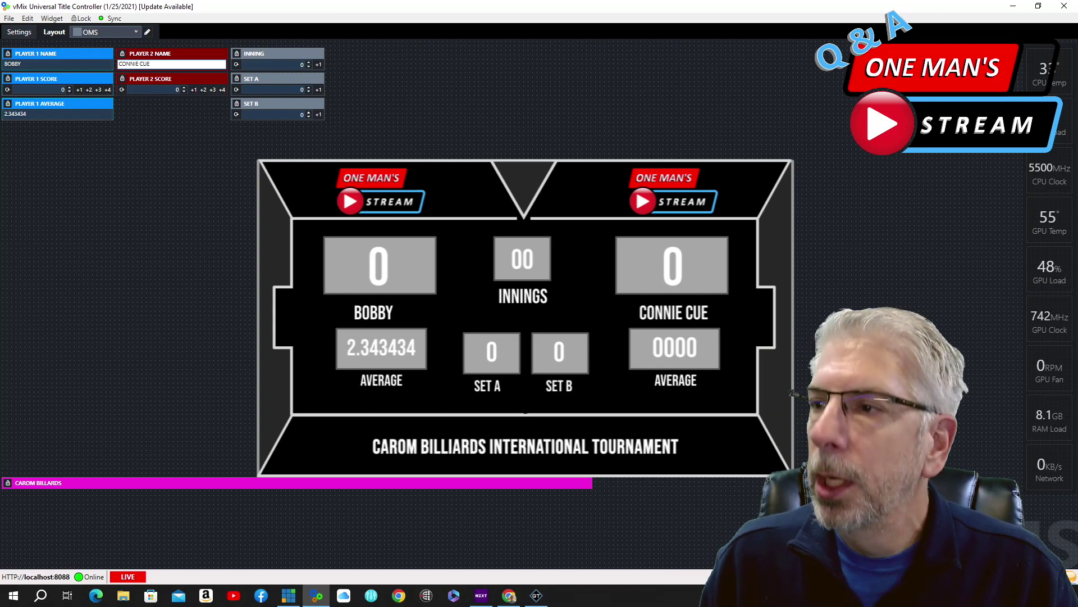
pyautogui.click(48, 65)
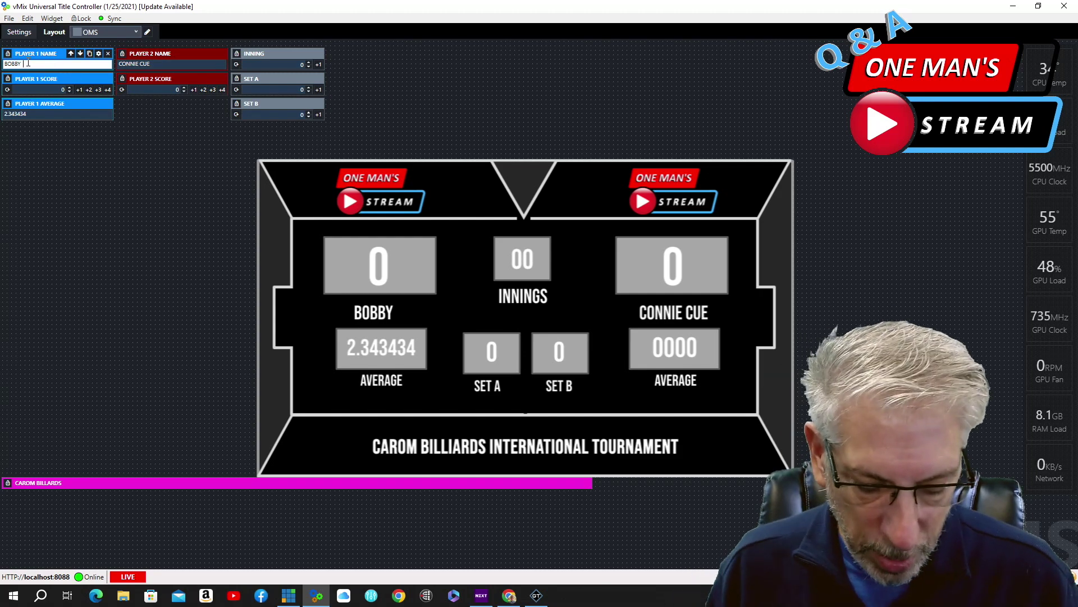
pyautogui.write('BILLIA')
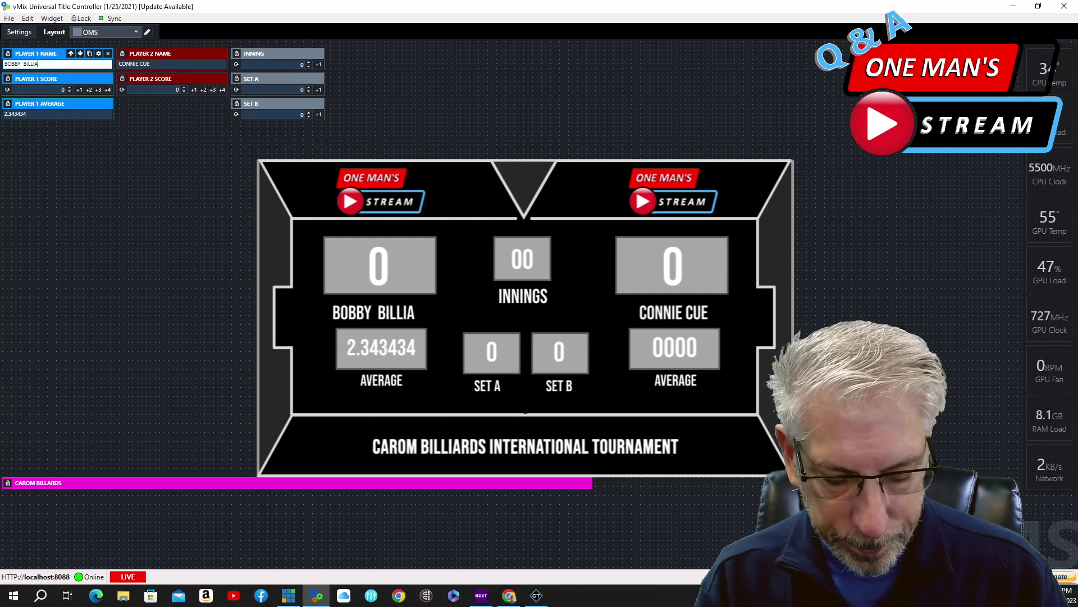
pyautogui.write('RDS')
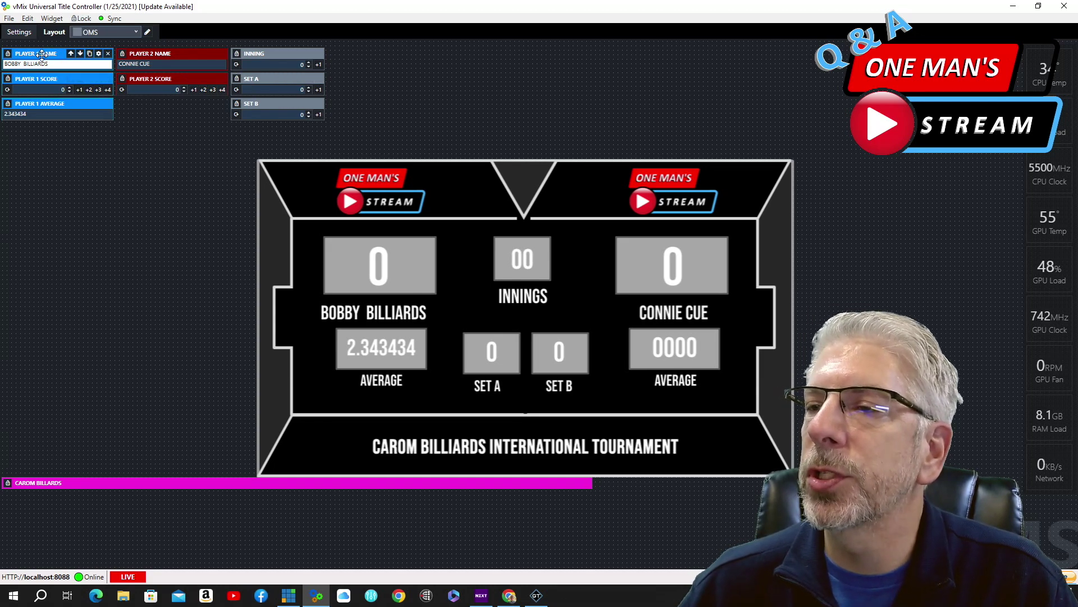
pyautogui.click(98, 54)
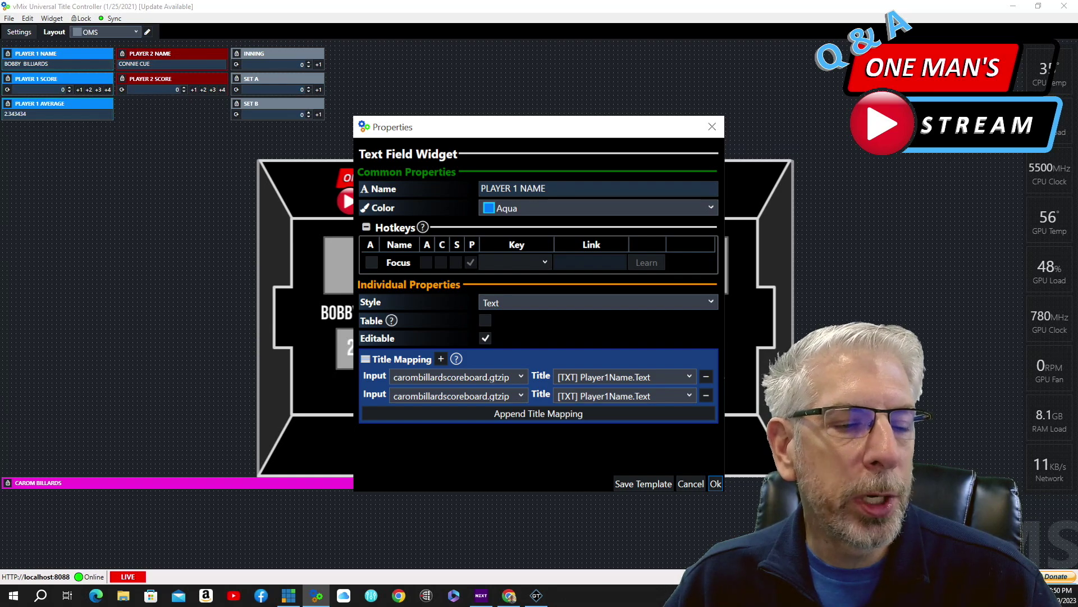
# - Bring the small scoreboard preview forward to check the PLAYER 1 NAME widget's Player1Name.Text mappings
pyautogui.hotkey('alt', 'Tab')
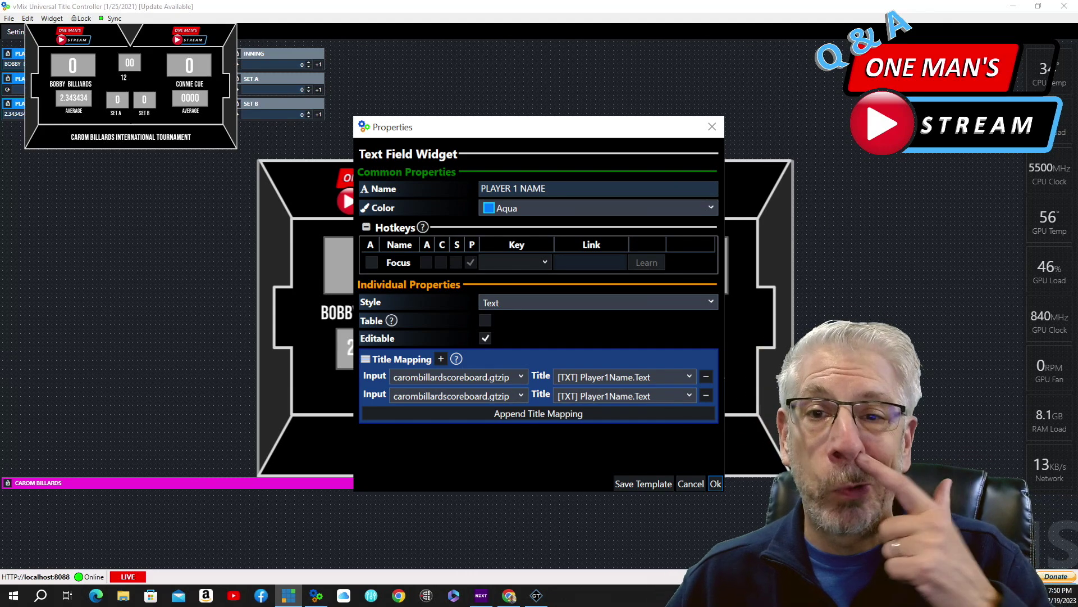
pyautogui.press('Return')
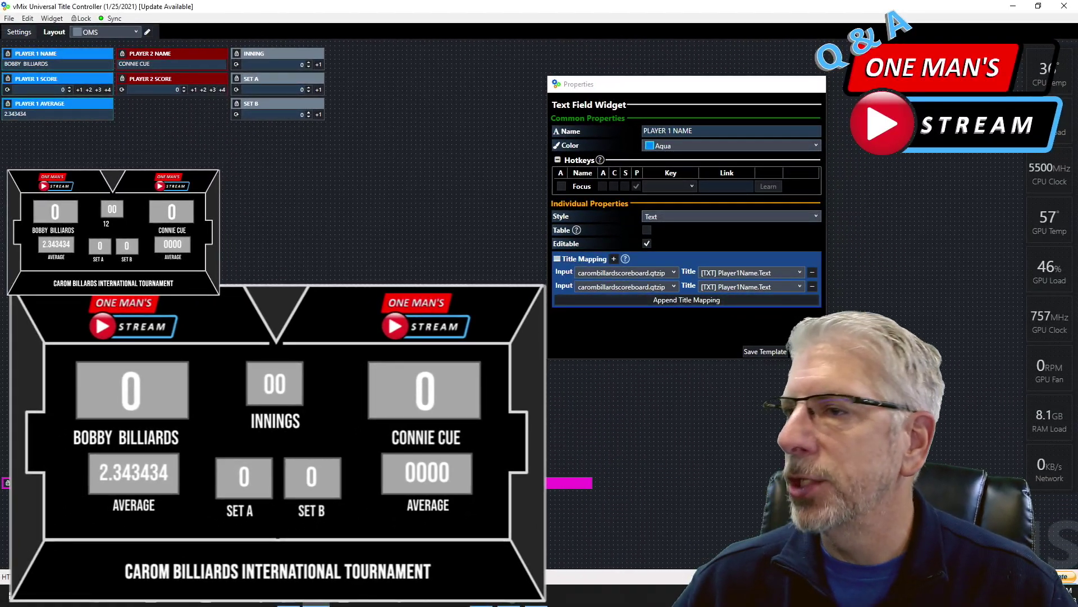
# - Close the widget settings, test renaming player 1 to TIM BRIAN, then restore BOBBY BILLIARDS
pyautogui.click(818, 84)
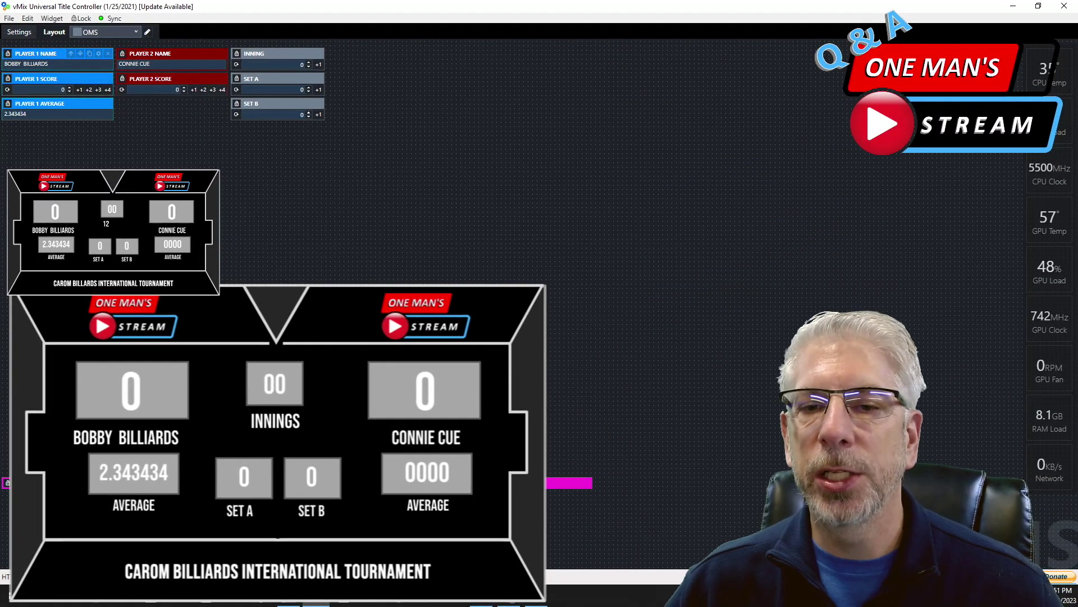
pyautogui.click(63, 54)
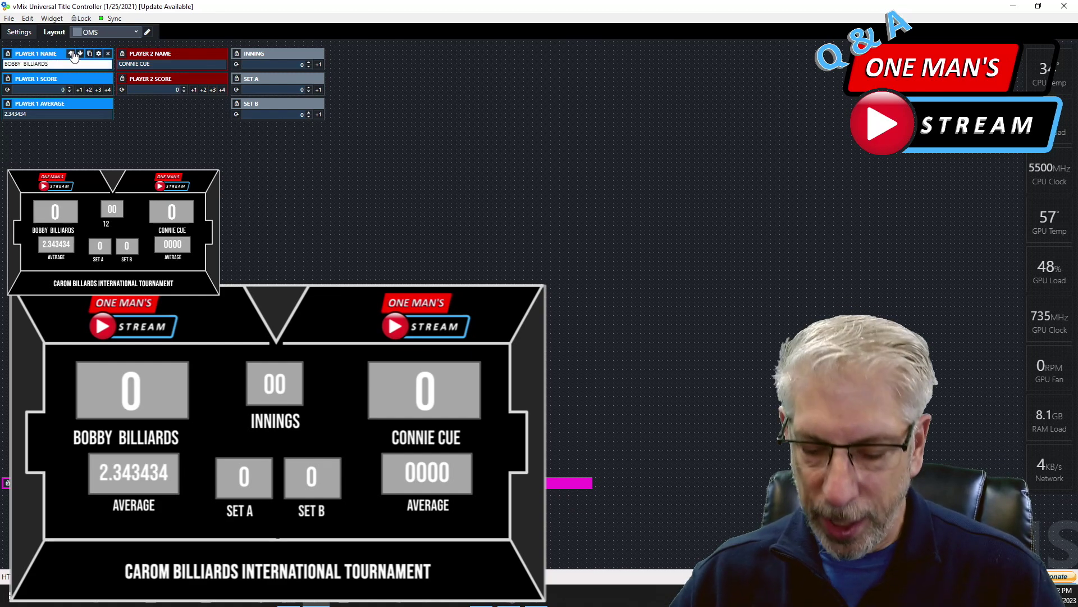
pyautogui.press('BackSpace')
pyautogui.press('BackSpace')
pyautogui.press('BackSpace')
pyautogui.press('BackSpace')
pyautogui.press('BackSpace')
pyautogui.press('BackSpace')
pyautogui.press('BackSpace')
pyautogui.press('BackSpace')
pyautogui.press('BackSpace')
pyautogui.press('BackSpace')
pyautogui.press('BackSpace')
pyautogui.press('BackSpace')
pyautogui.press('BackSpace')
pyautogui.press('BackSpace')
pyautogui.press('BackSpace')
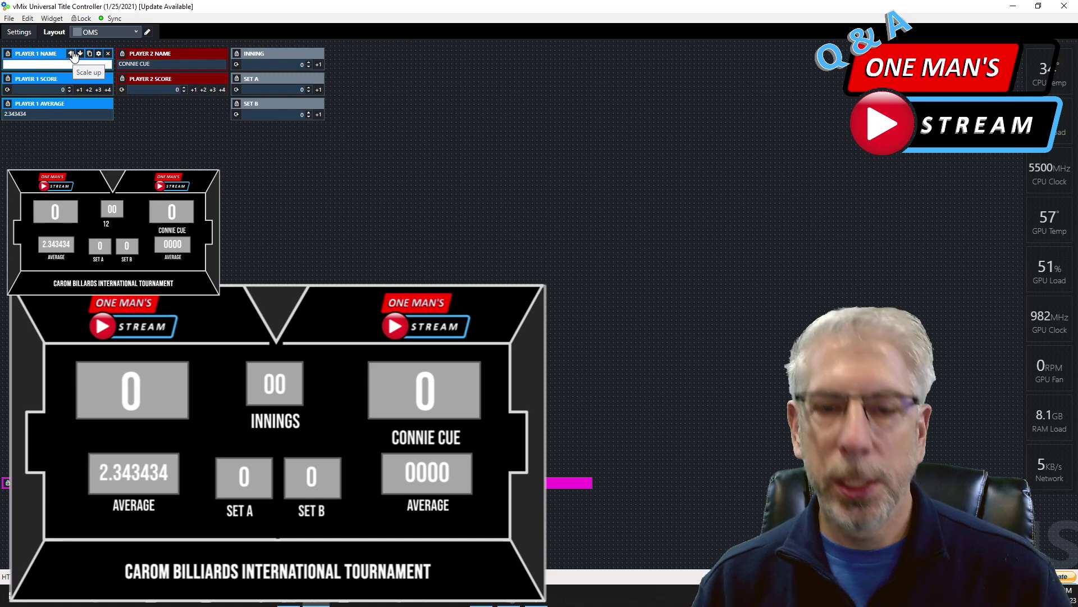
pyautogui.write('TIM BRIAN')
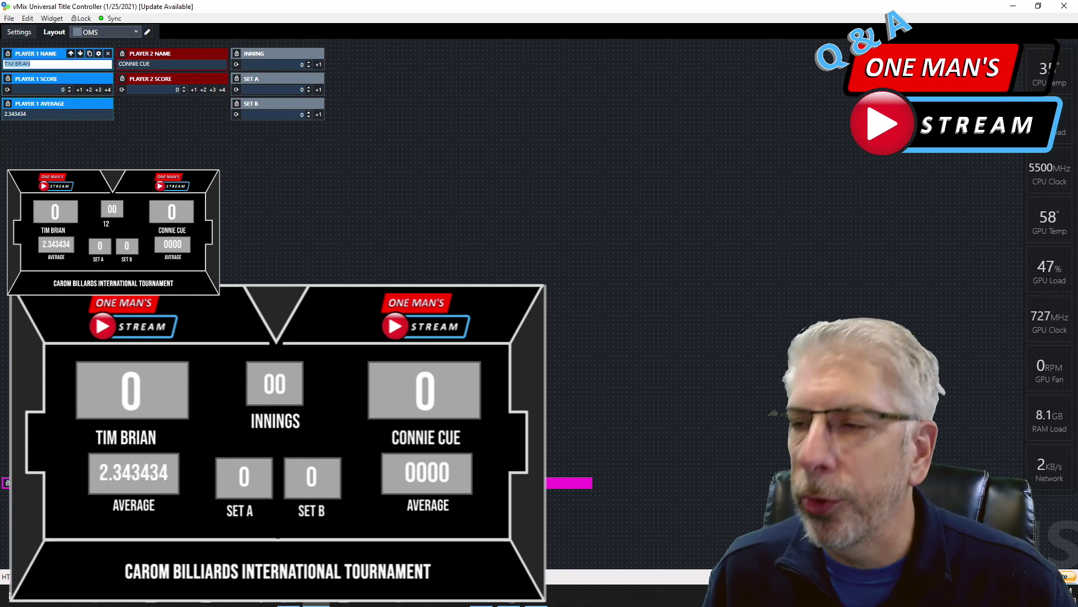
pyautogui.write('BOBBY BILLIARDS')
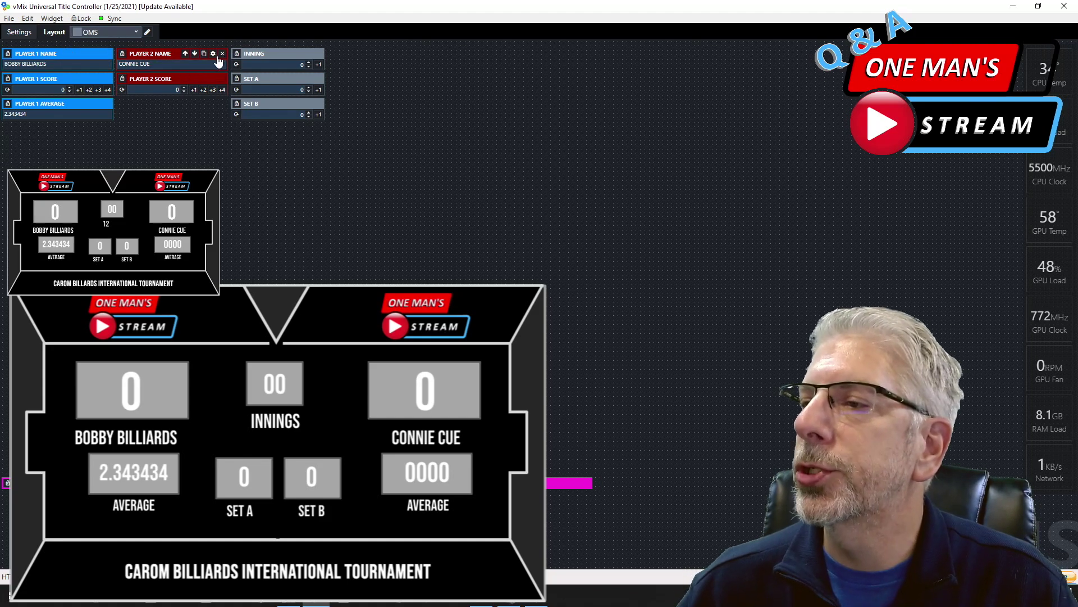
pyautogui.click(214, 55)
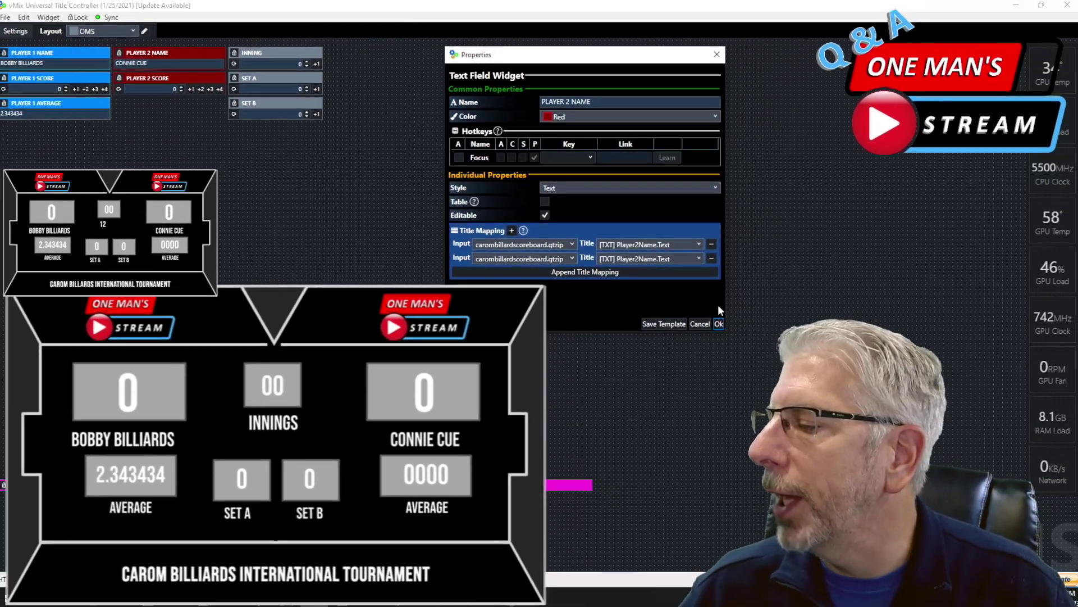
pyautogui.click(812, 426)
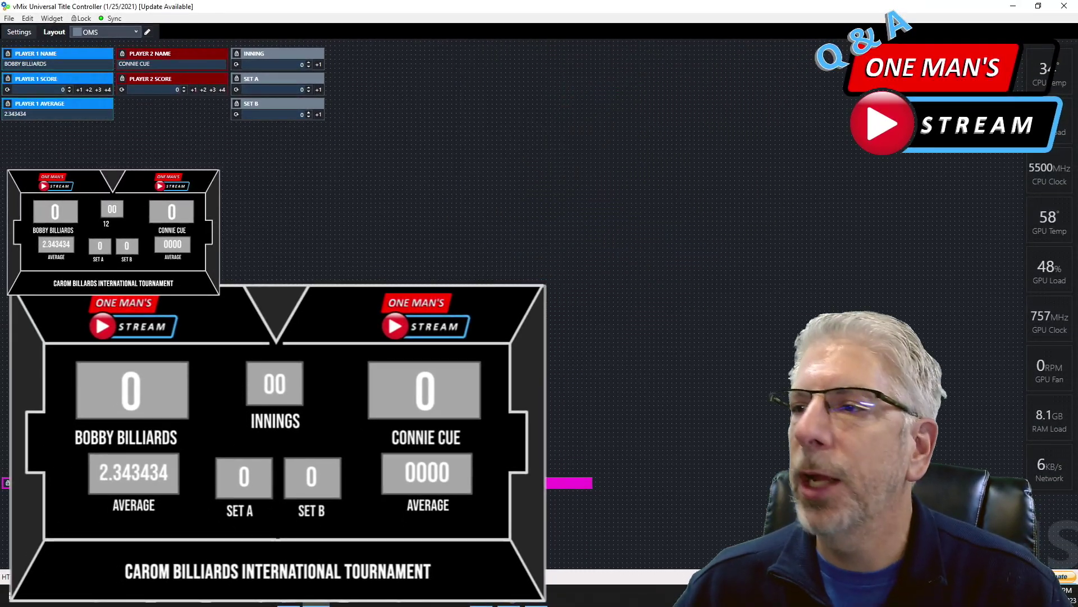
pyautogui.click(155, 64)
pyautogui.press('BackSpace')
pyautogui.press('BackSpace')
pyautogui.press('BackSpace')
pyautogui.press('BackSpace')
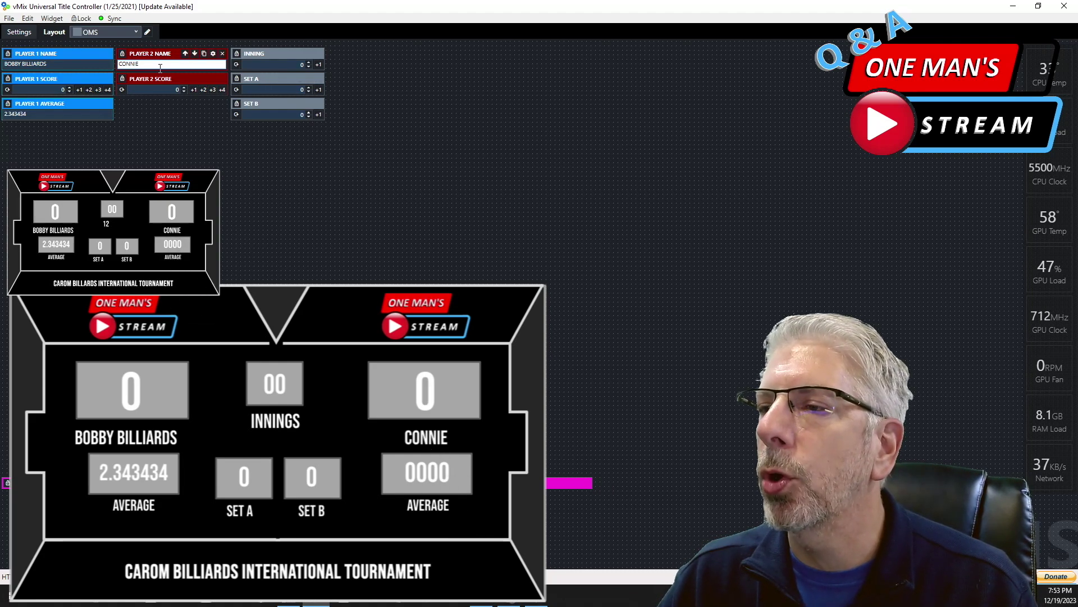
pyautogui.write('C')
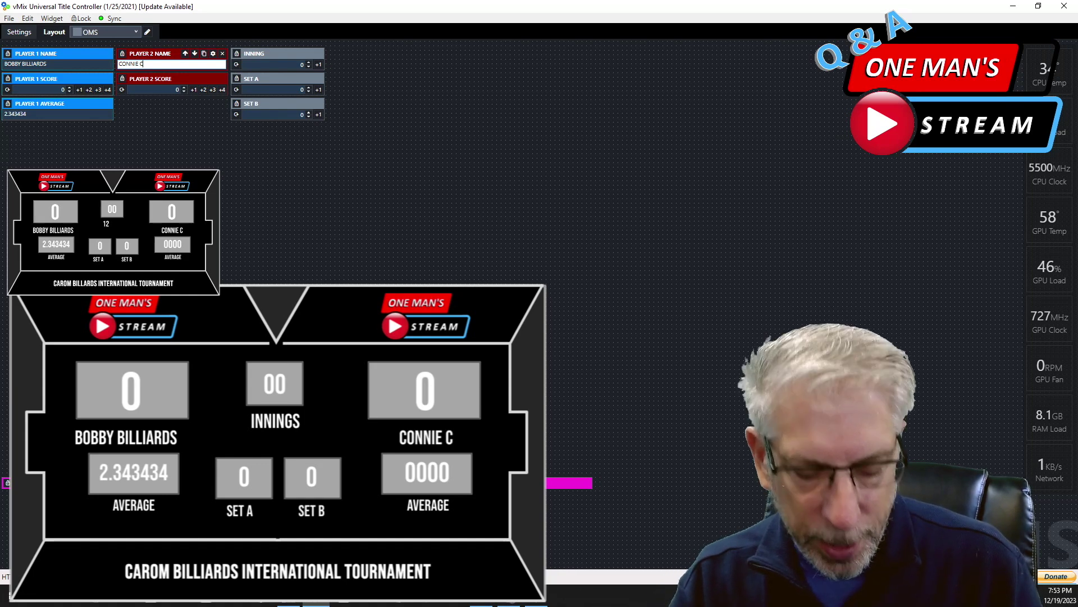
pyautogui.write('UE')
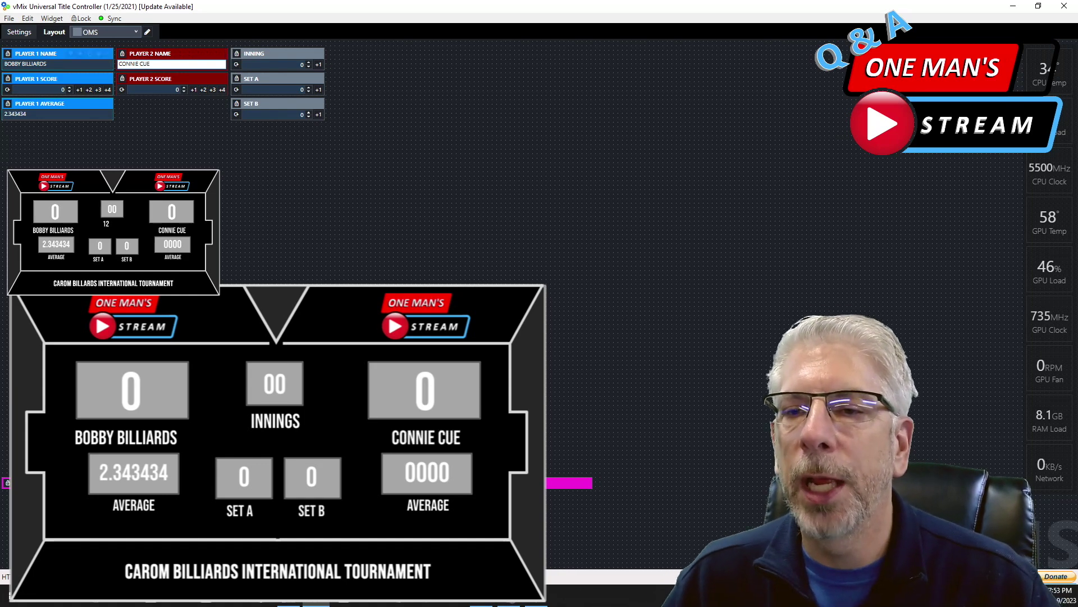
# - Add a new score widget named PLAYER 1 SCORE
pyautogui.click(127, 156)
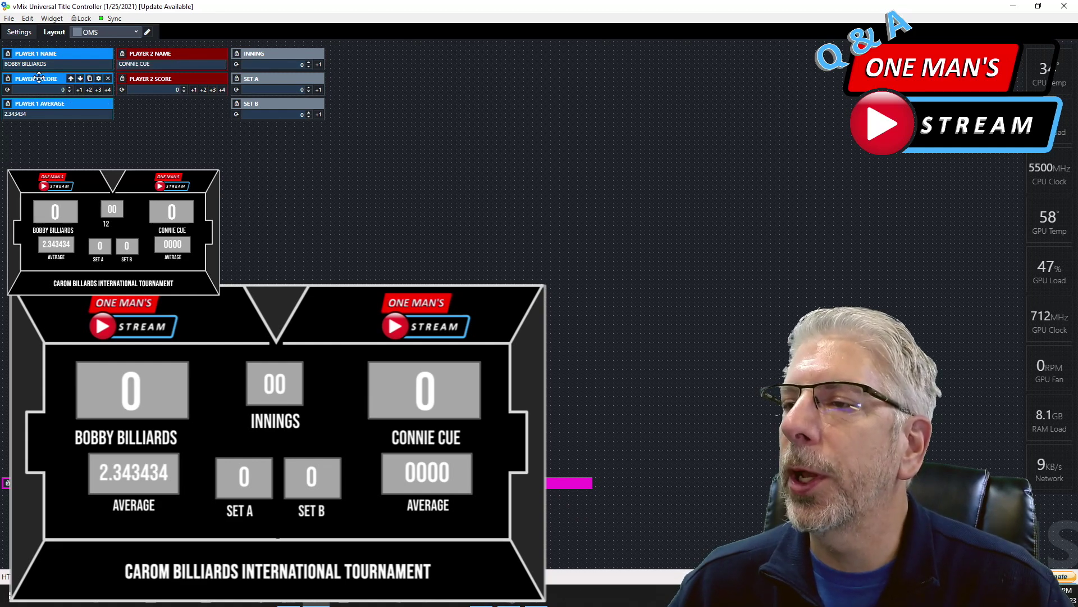
pyautogui.click(50, 18)
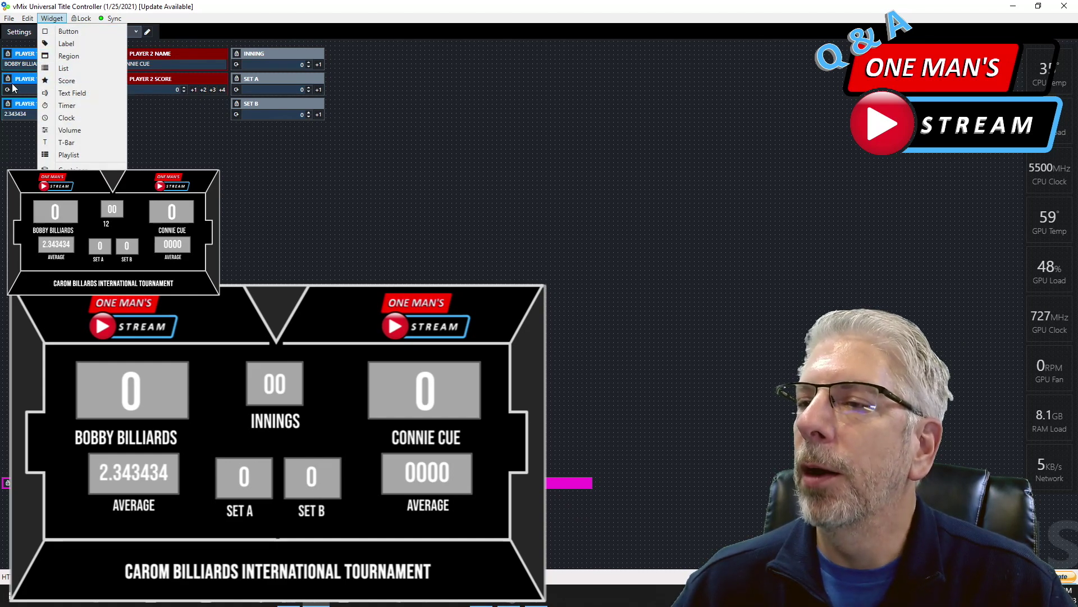
pyautogui.click(65, 80)
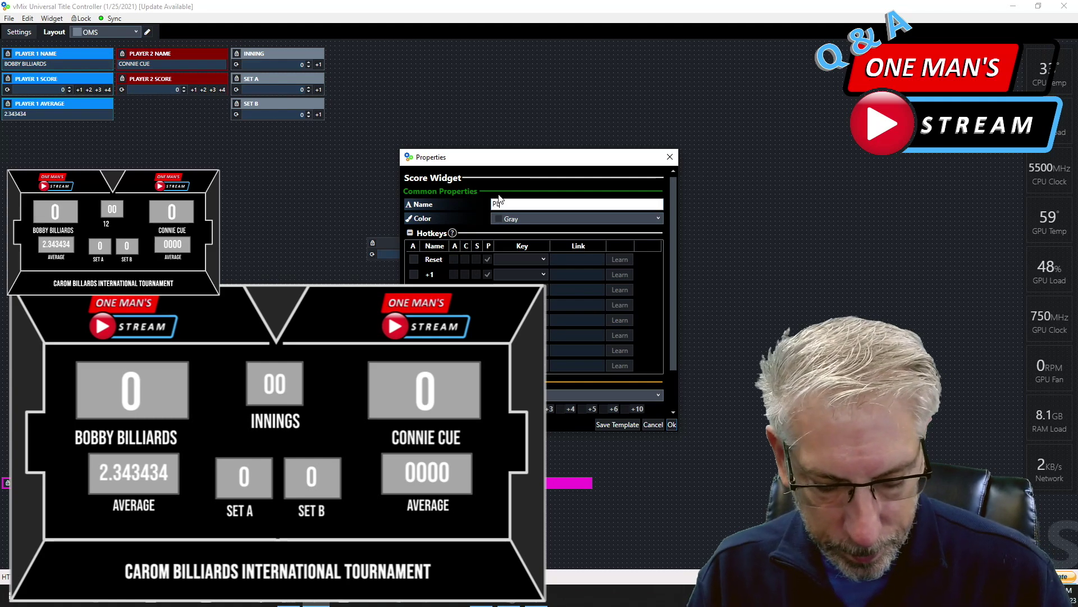
pyautogui.write('1 SCORE')
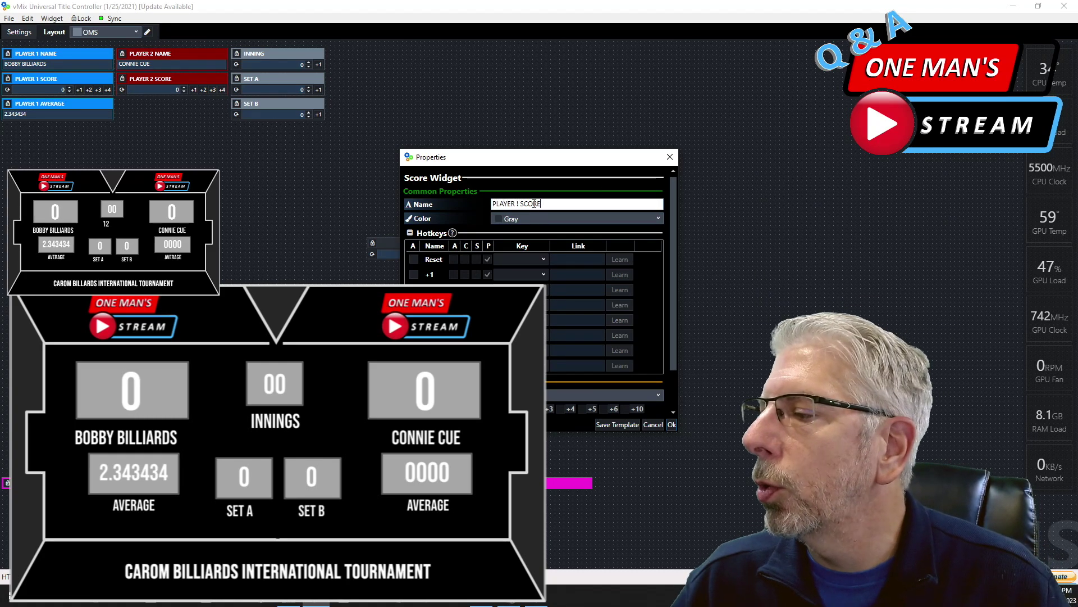
pyautogui.click(519, 203)
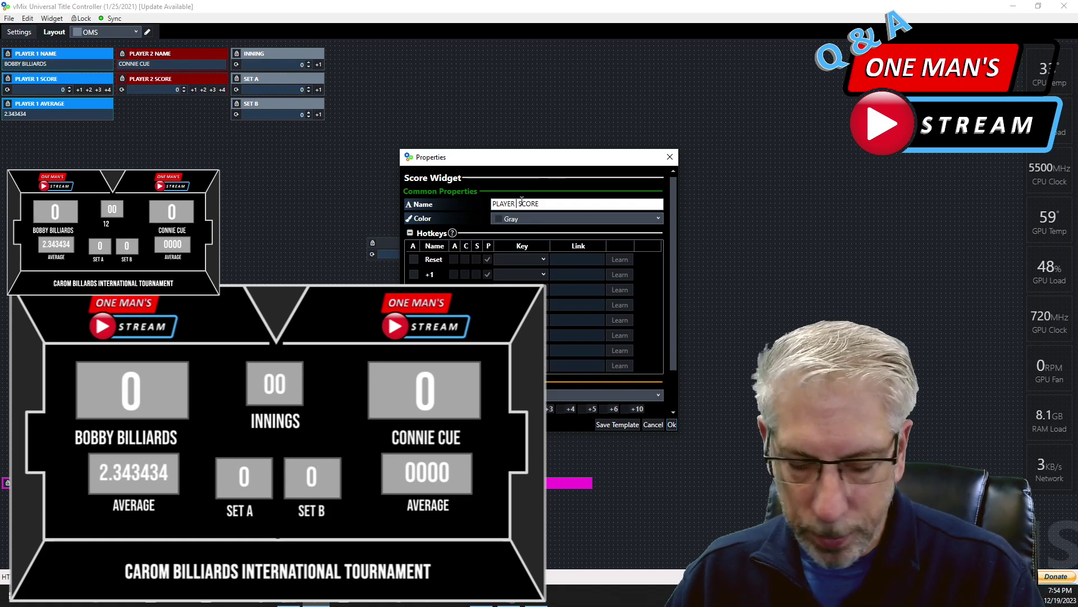
pyautogui.scroll(-2, 601, 306)
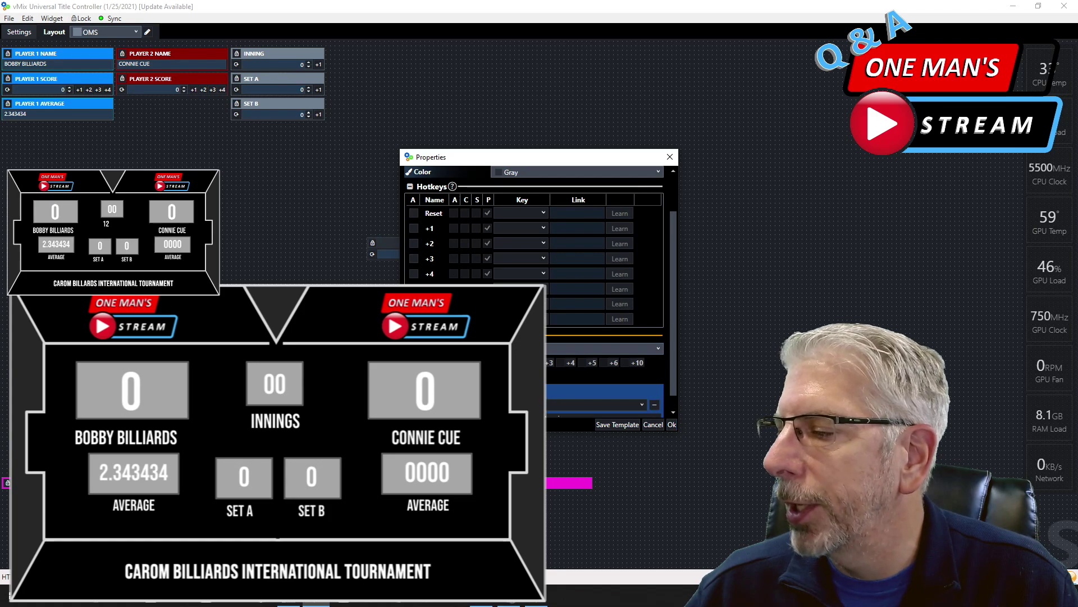
pyautogui.scroll(-1, 562, 334)
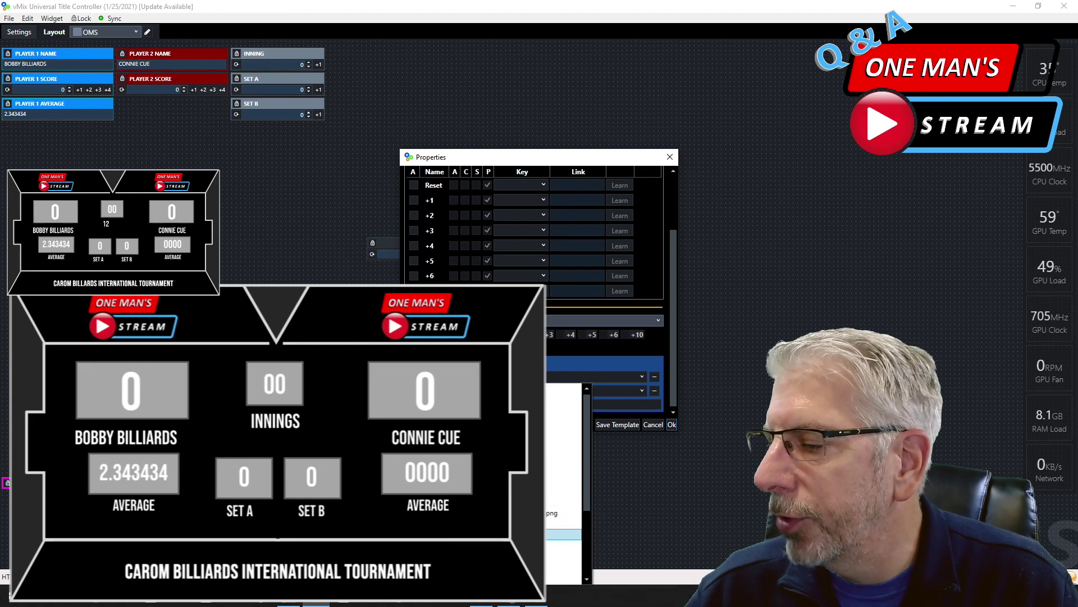
# - Make the carom billiards scoreboard title the widget's target input
pyautogui.click(564, 533)
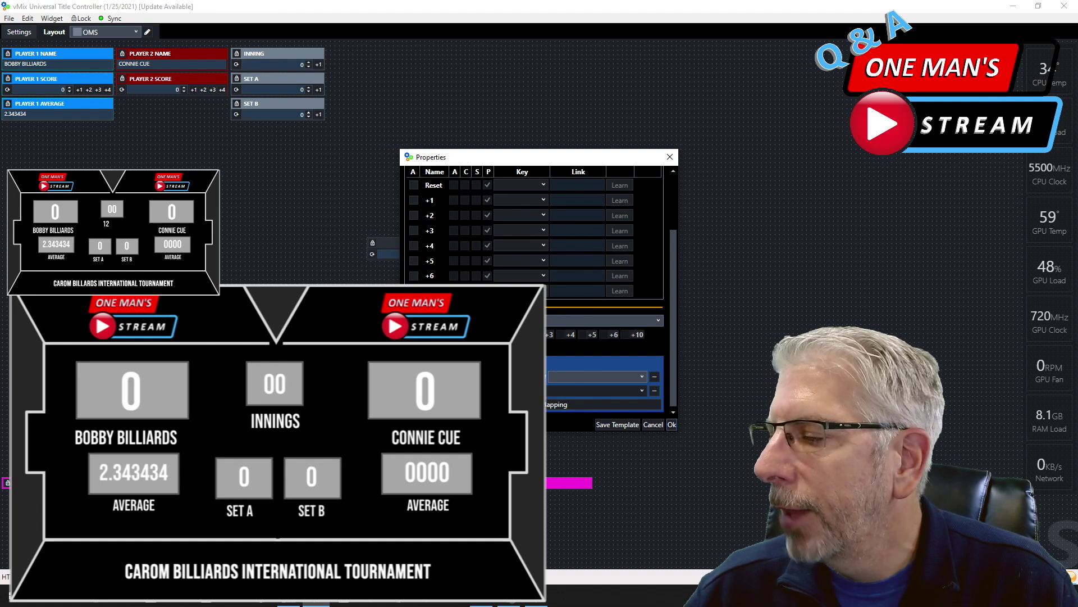
pyautogui.click(562, 405)
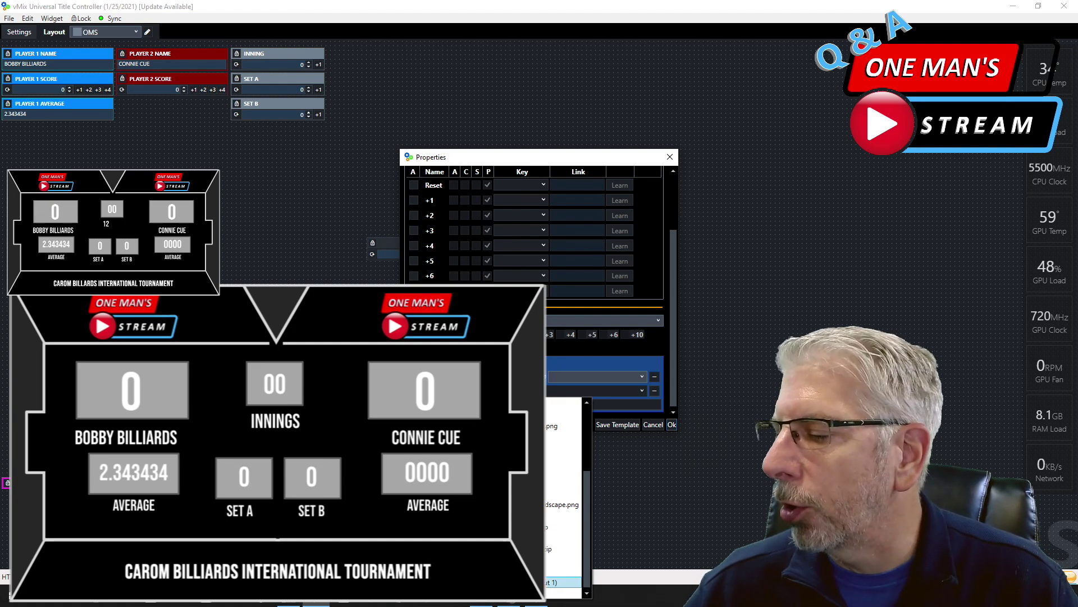
pyautogui.click(562, 570)
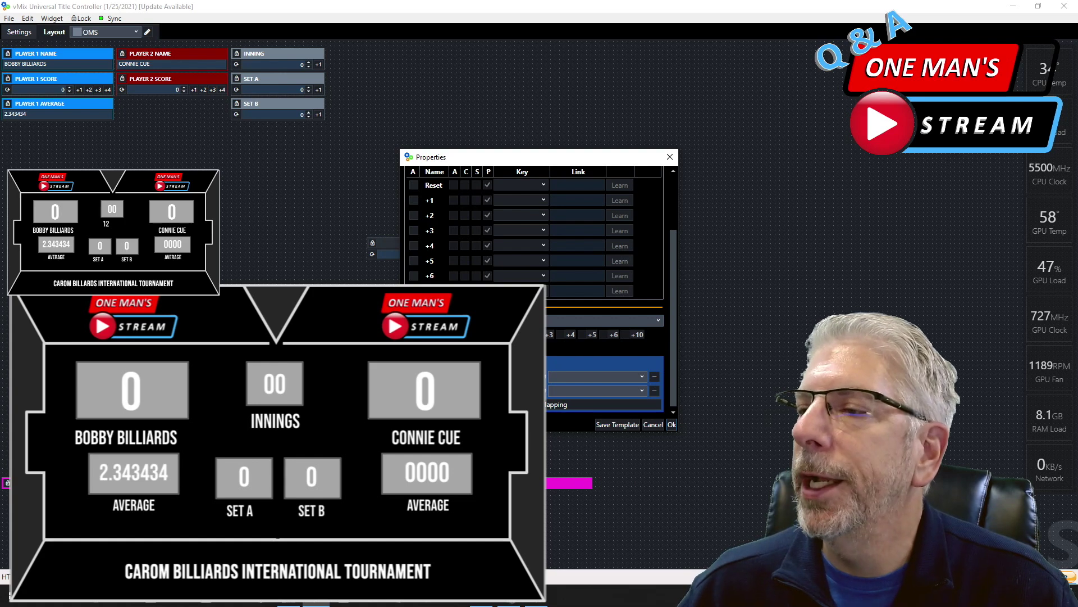
pyautogui.scroll(3, 596, 264)
pyautogui.scroll(-3, 598, 262)
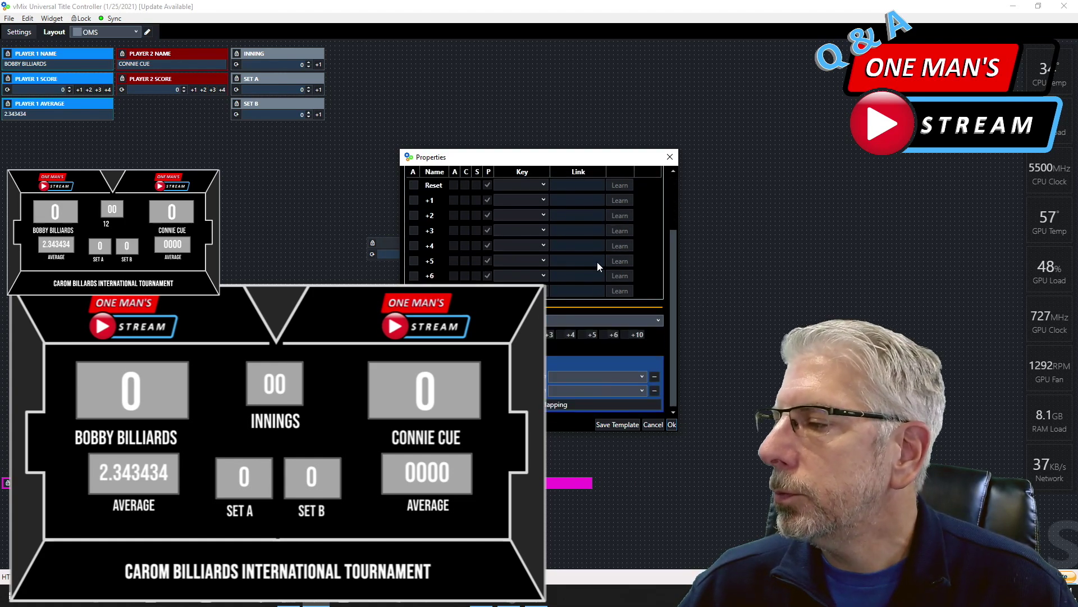
pyautogui.scroll(3, 597, 261)
pyautogui.scroll(-3, 598, 258)
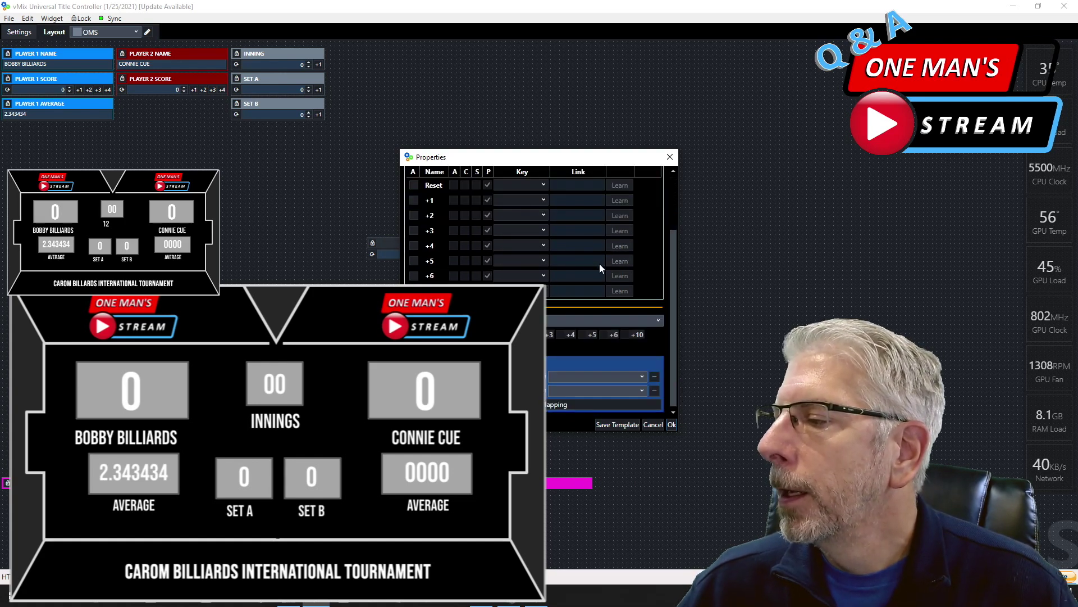
# - Map both rows to [TXT] Player1Score.Text, enable the +4 step, and save the widget
pyautogui.click(642, 379)
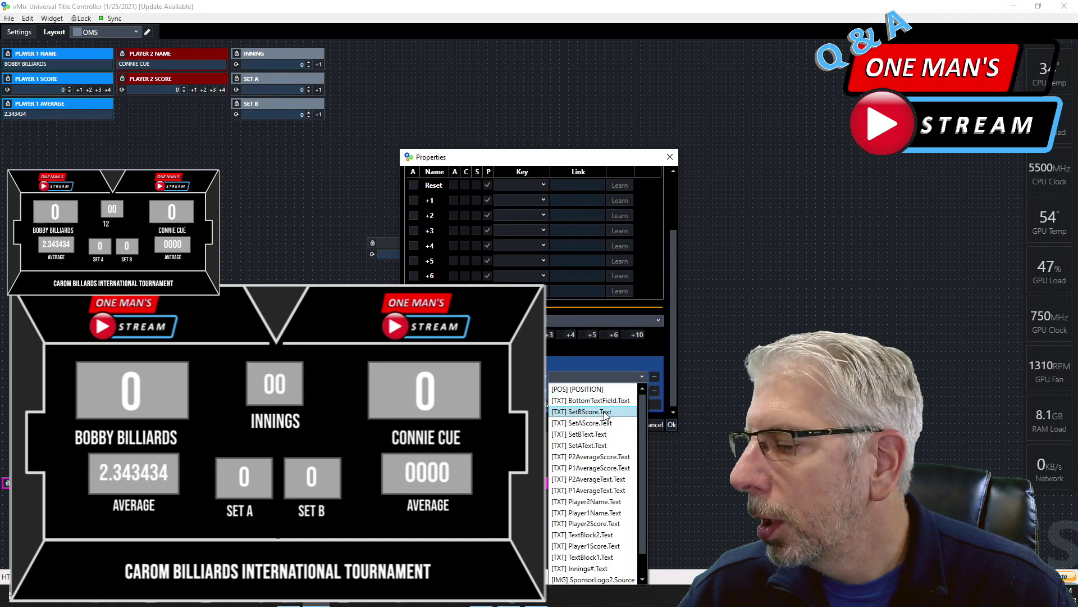
pyautogui.click(596, 545)
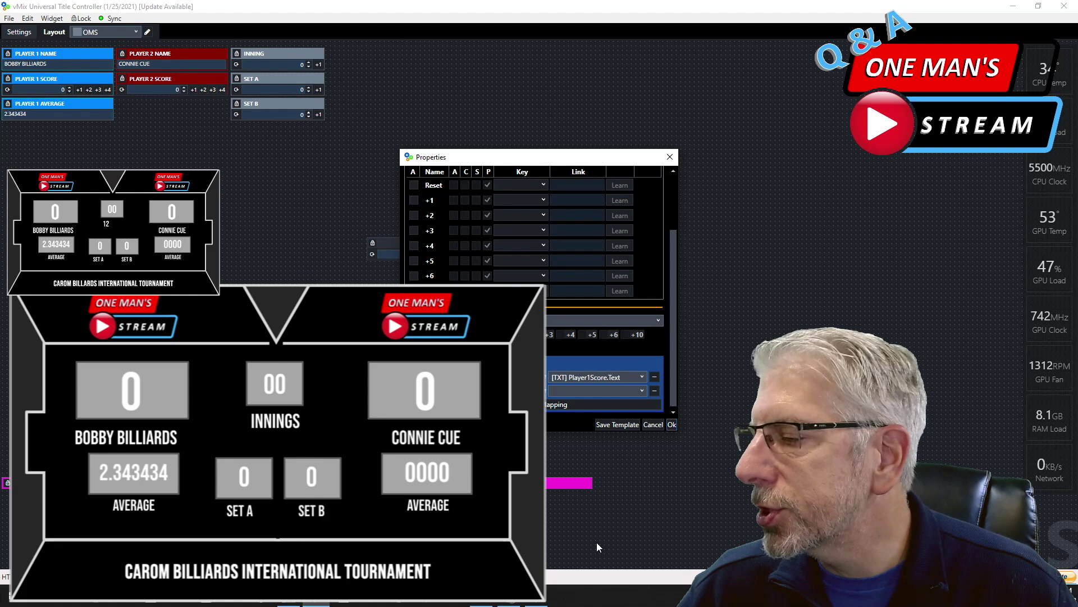
pyautogui.click(642, 390)
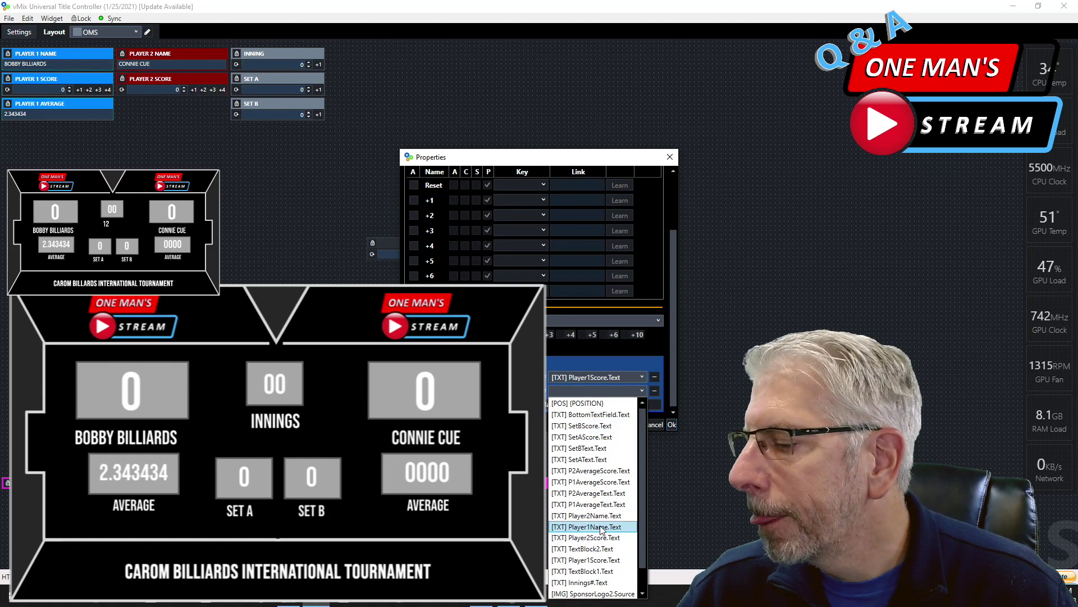
pyautogui.click(597, 560)
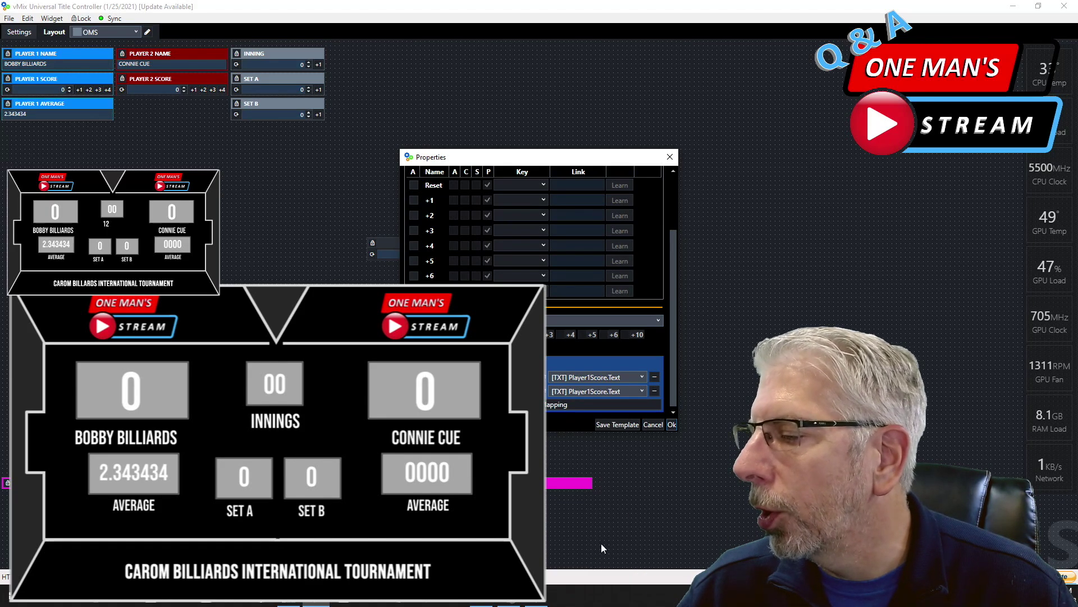
pyautogui.click(659, 318)
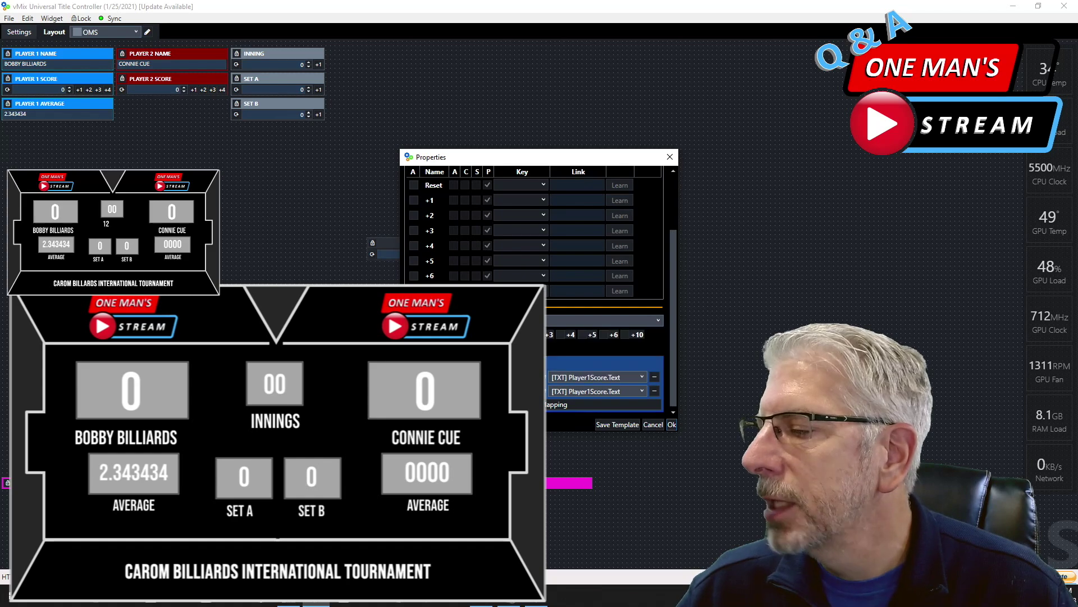
pyautogui.click(604, 377)
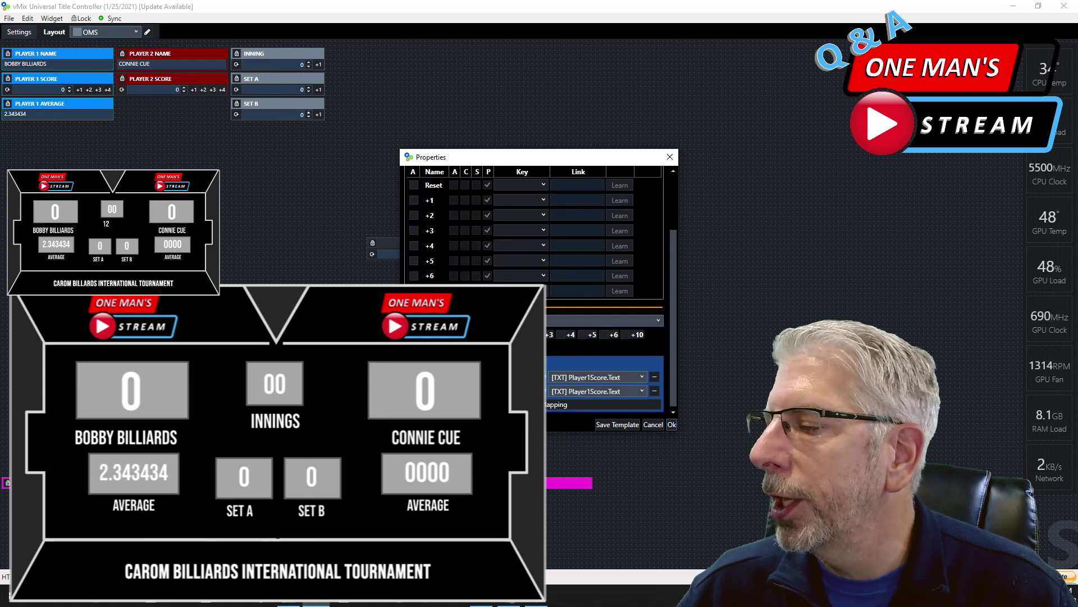
pyautogui.click(571, 335)
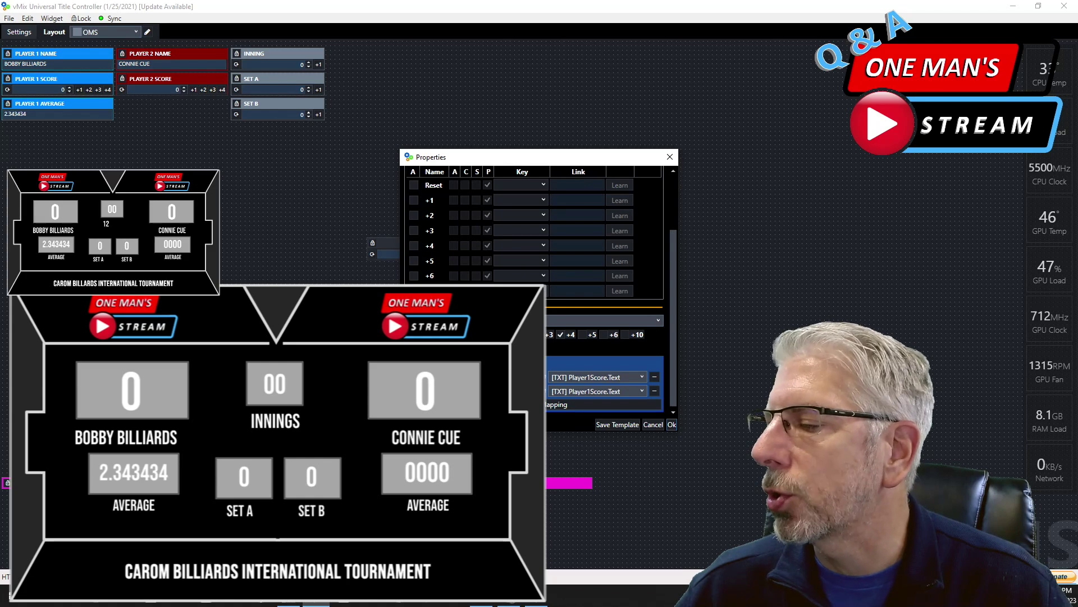
pyautogui.click(672, 425)
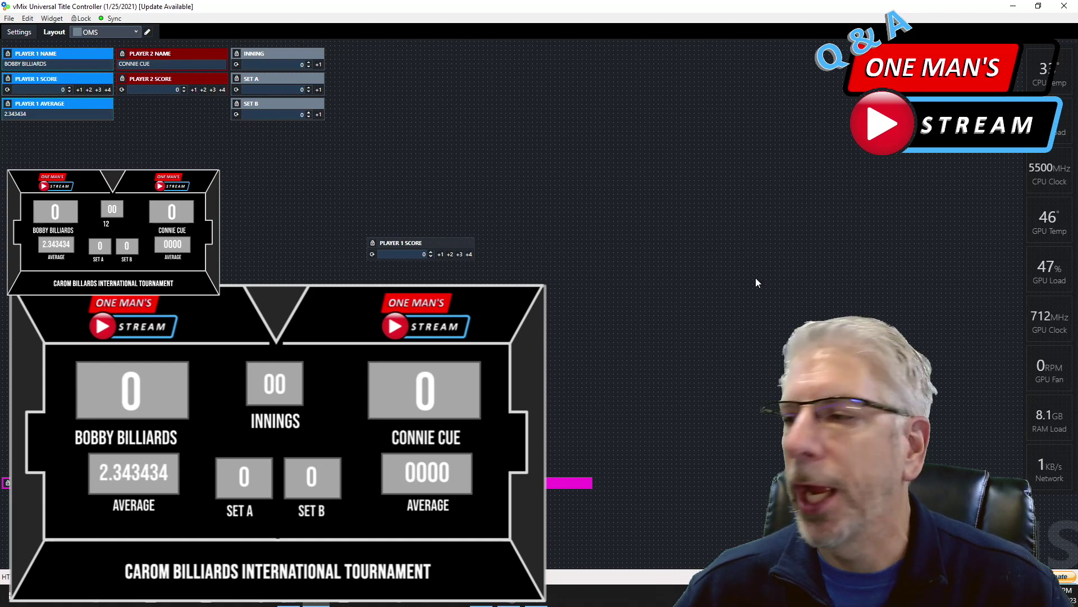
# - Add 4 to player 1's score and place a duplicate of PLAYER 1 SCORE beside it
pyautogui.click(469, 254)
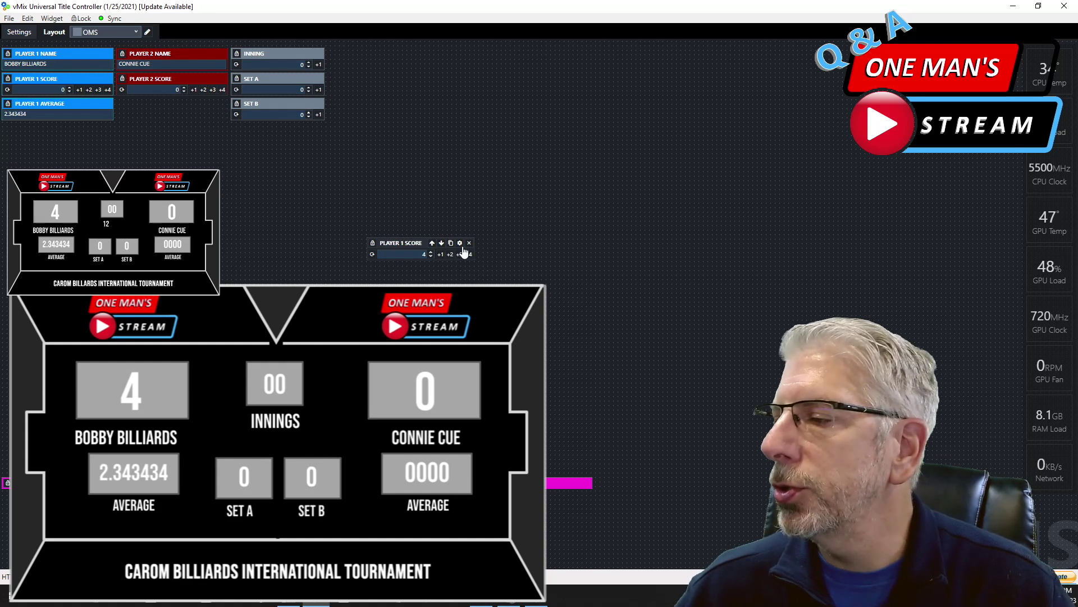
pyautogui.click(451, 246)
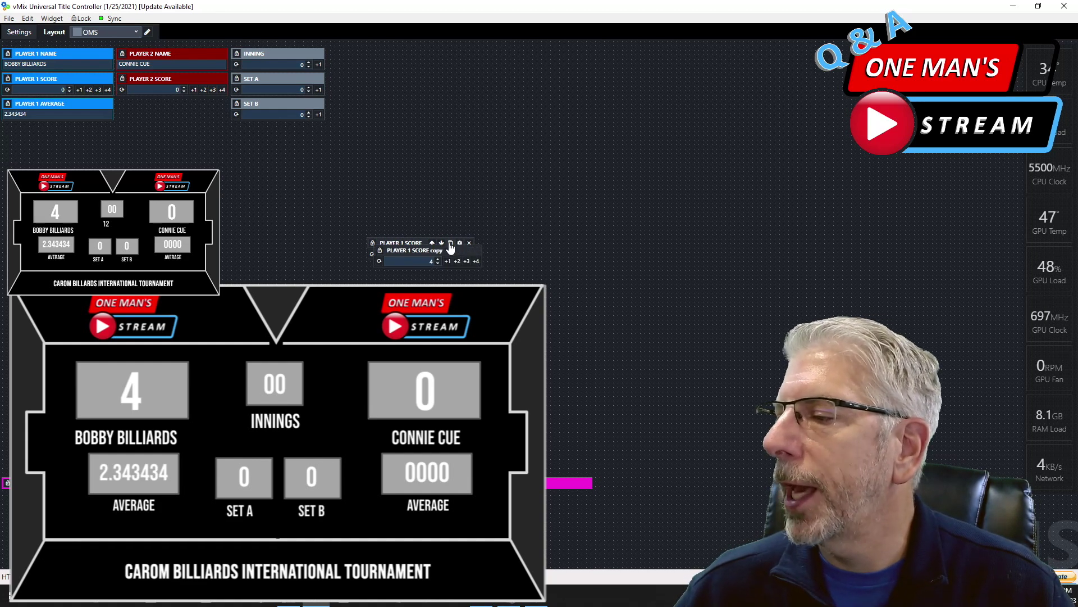
pyautogui.moveTo(411, 252); pyautogui.dragTo(518, 247)
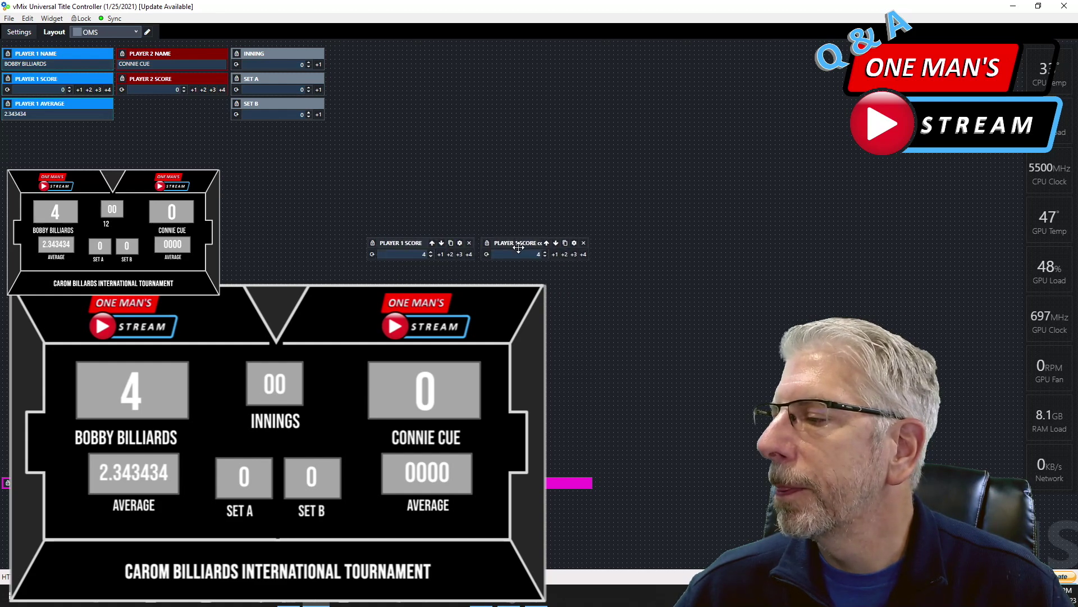
# - Rename the copied widget to PLAYER 2 SCORE
pyautogui.click(574, 245)
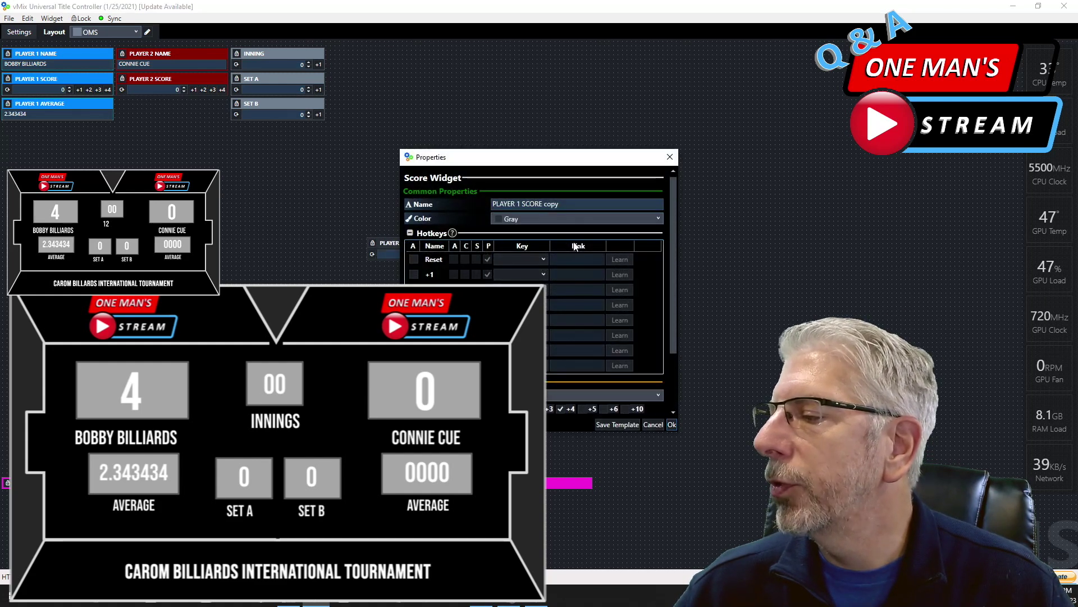
pyautogui.click(549, 203)
pyautogui.press('BackSpace')
pyautogui.press('BackSpace')
pyautogui.press('BackSpace')
pyautogui.press('BackSpace')
pyautogui.press('BackSpace')
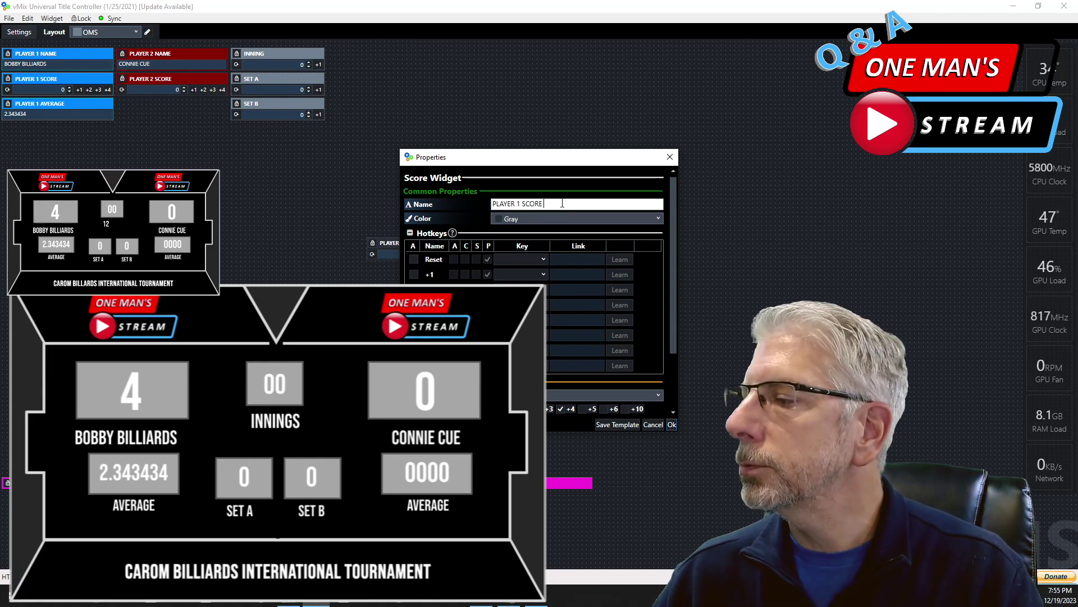
pyautogui.press('Left')
pyautogui.press('Left')
pyautogui.press('Left')
pyautogui.press('Left')
pyautogui.press('Left')
pyautogui.press('Left')
pyautogui.press('BackSpace')
pyautogui.write('2')
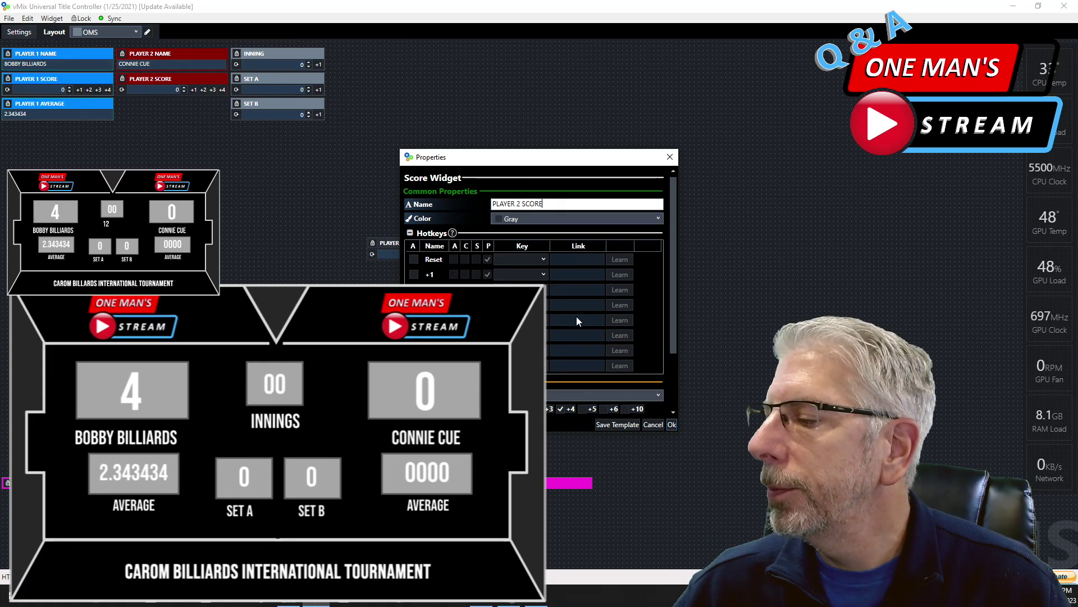
# - Map both title rows to [TXT] Player2Score.Text and save the widget
pyautogui.scroll(-2, 579, 322)
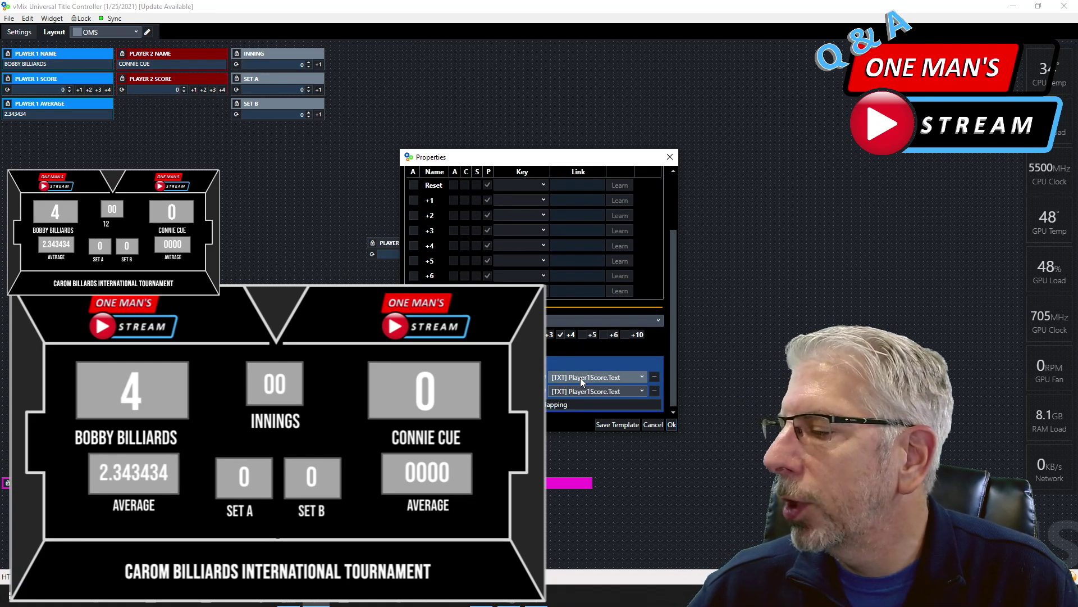
pyautogui.click(642, 377)
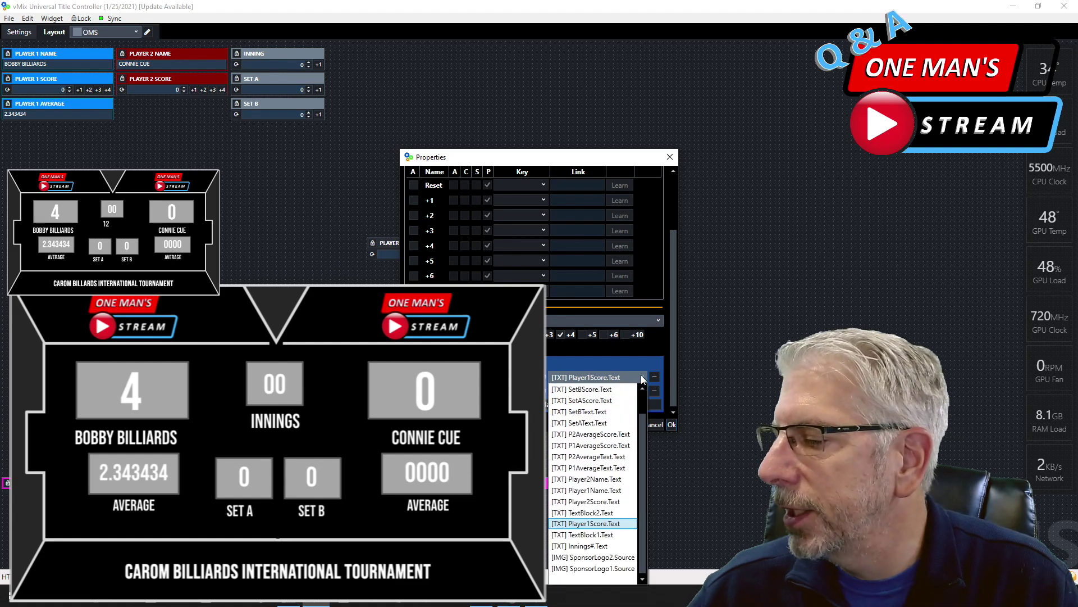
pyautogui.click(594, 501)
pyautogui.click(617, 391)
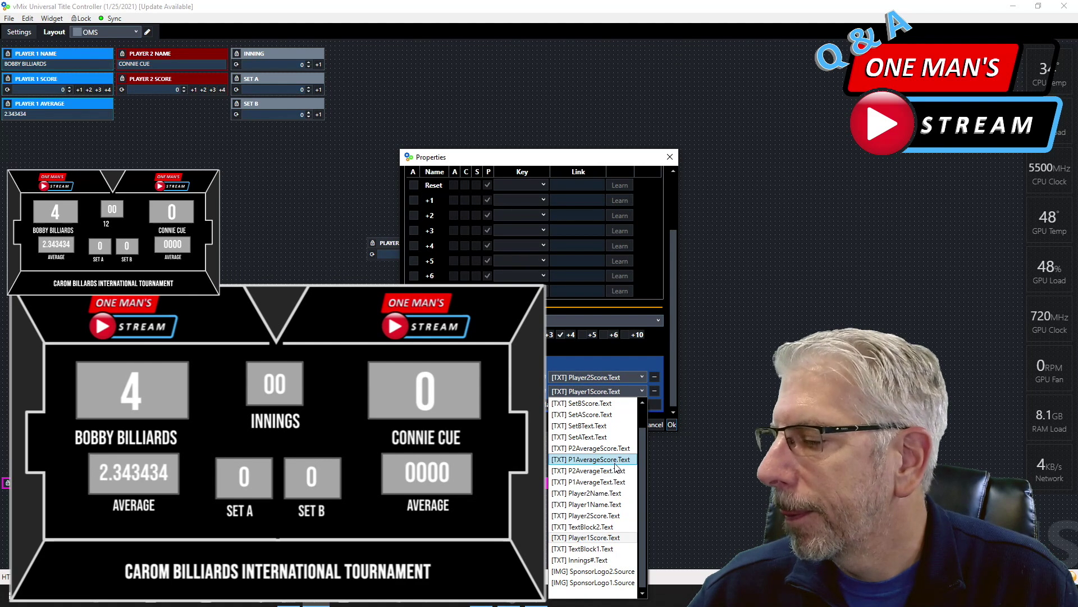
pyautogui.click(595, 515)
pyautogui.click(672, 425)
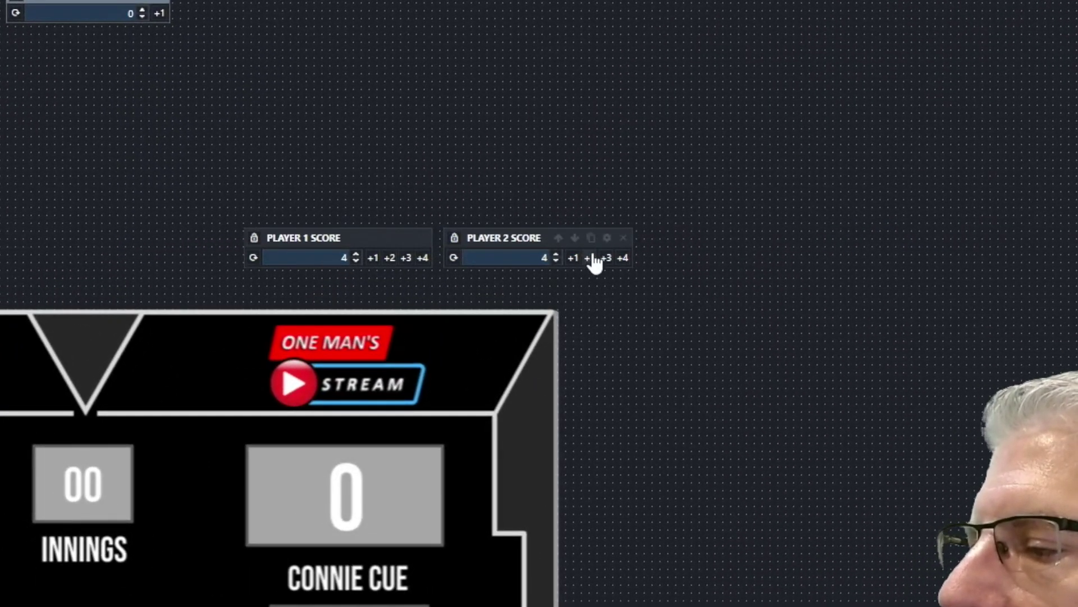
# - Reset player 2's score, then bring it to 3 with the +3 and spin-box controls
pyautogui.click(454, 257)
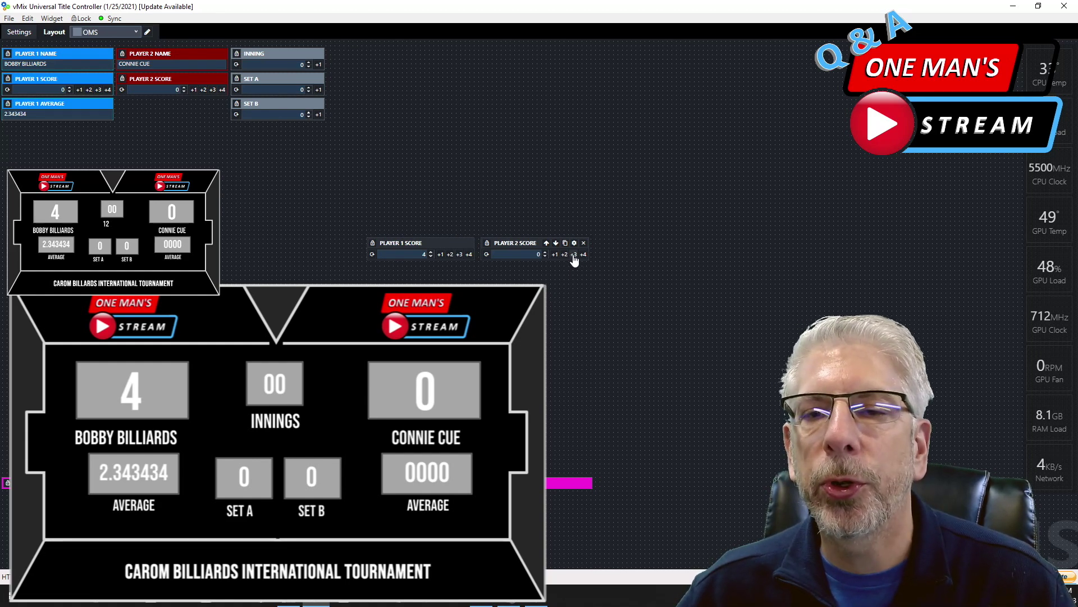
pyautogui.click(573, 254)
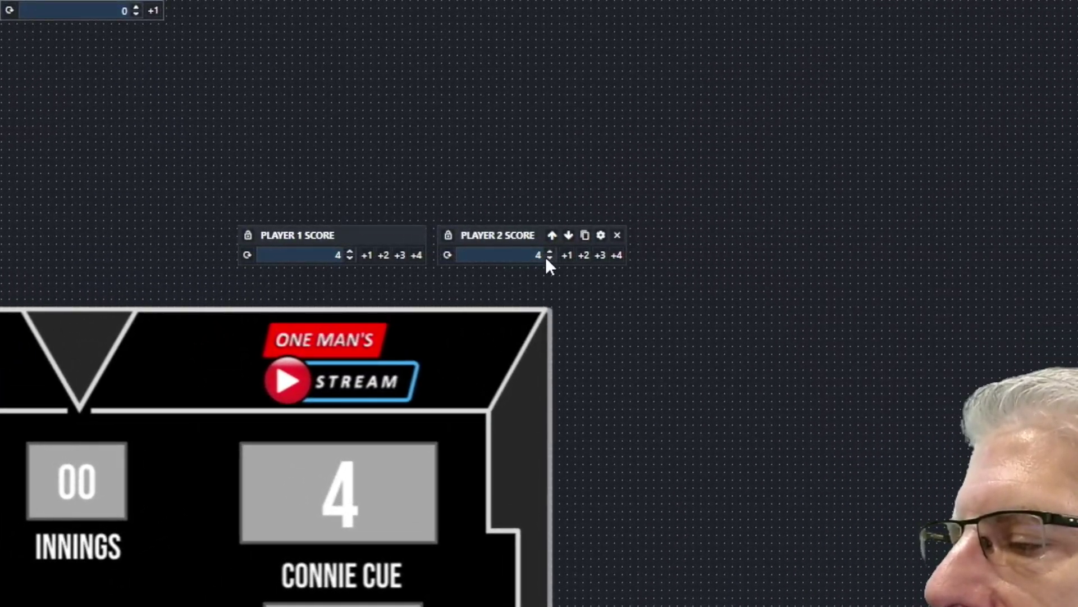
pyautogui.click(549, 258)
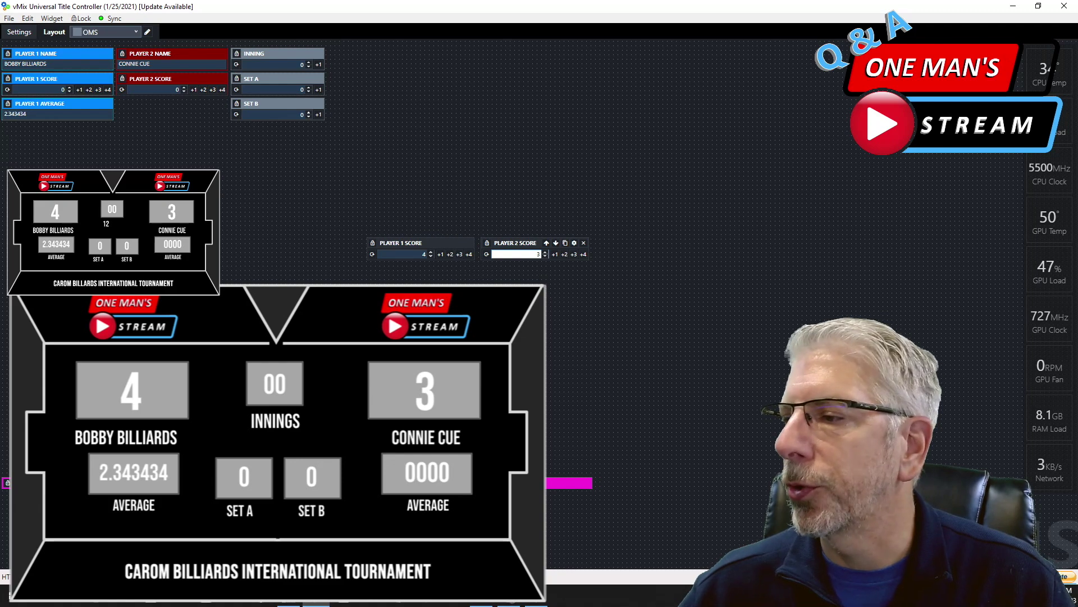
pyautogui.click(253, 104)
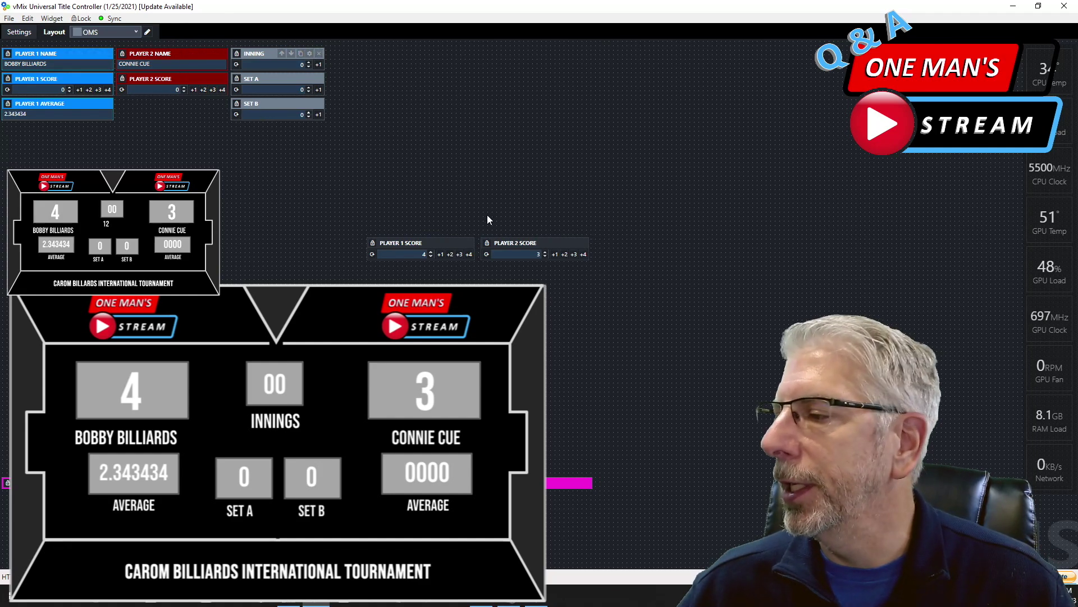
# - Open the INNING widget's settings and add two title mapping rows
pyautogui.click(310, 53)
pyautogui.moveTo(471, 159); pyautogui.dragTo(632, 52)
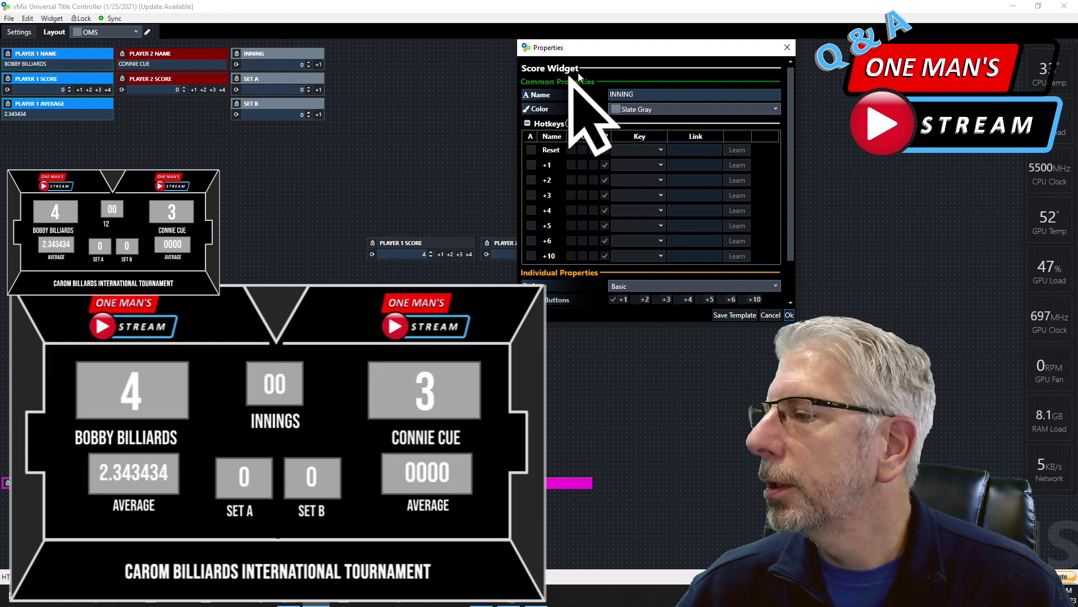
pyautogui.scroll(-2, 790, 183)
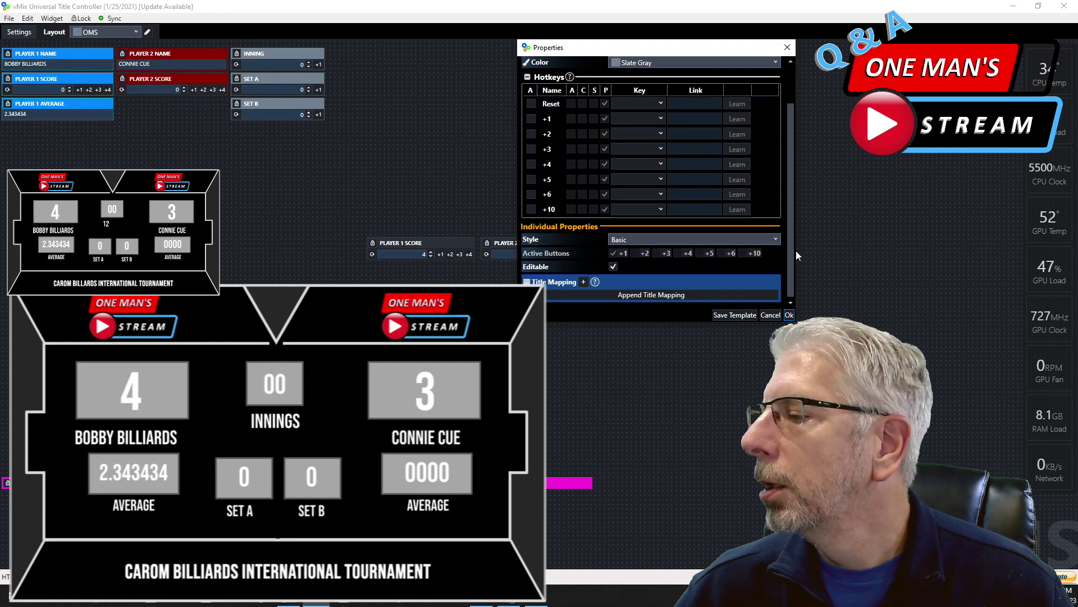
pyautogui.click(584, 282)
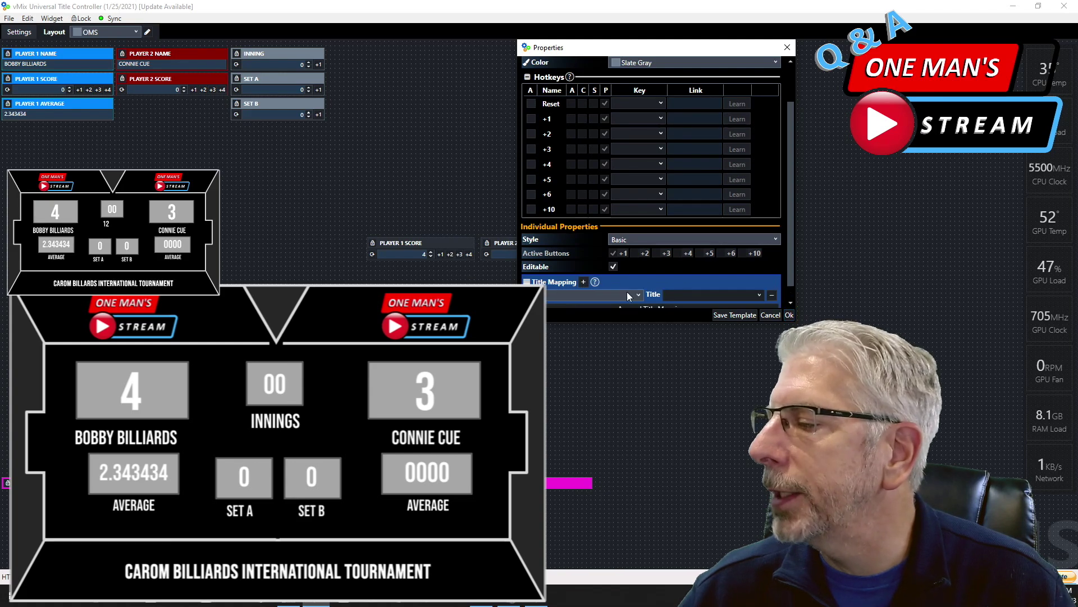
pyautogui.click(584, 282)
pyautogui.scroll(-1, 639, 245)
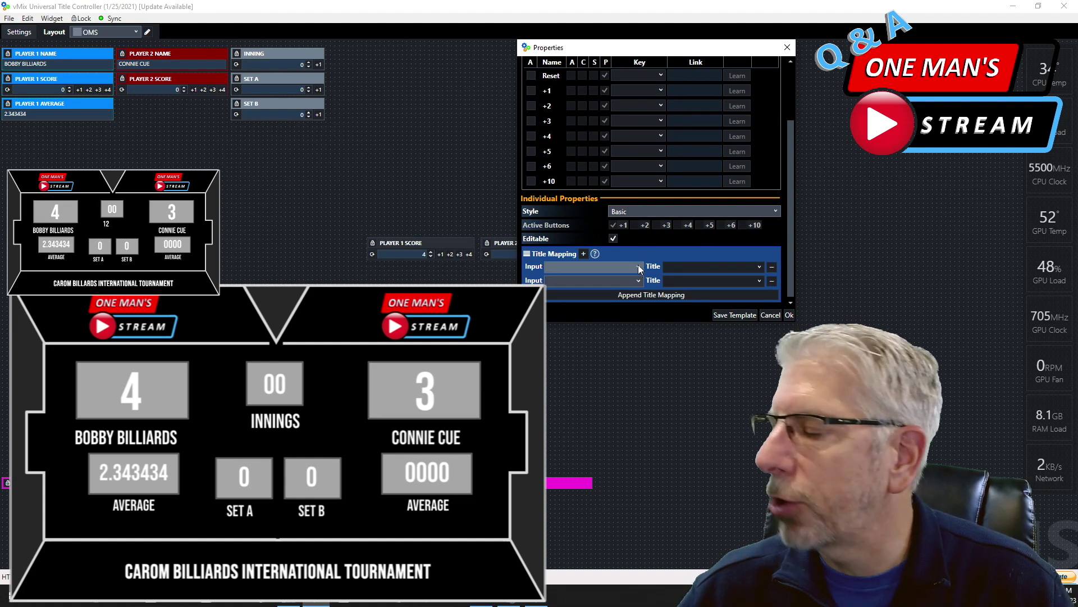
# - Point both mappings at carombillardscoreboard.gtzip with title field Innings#.Text, and apply
pyautogui.click(639, 268)
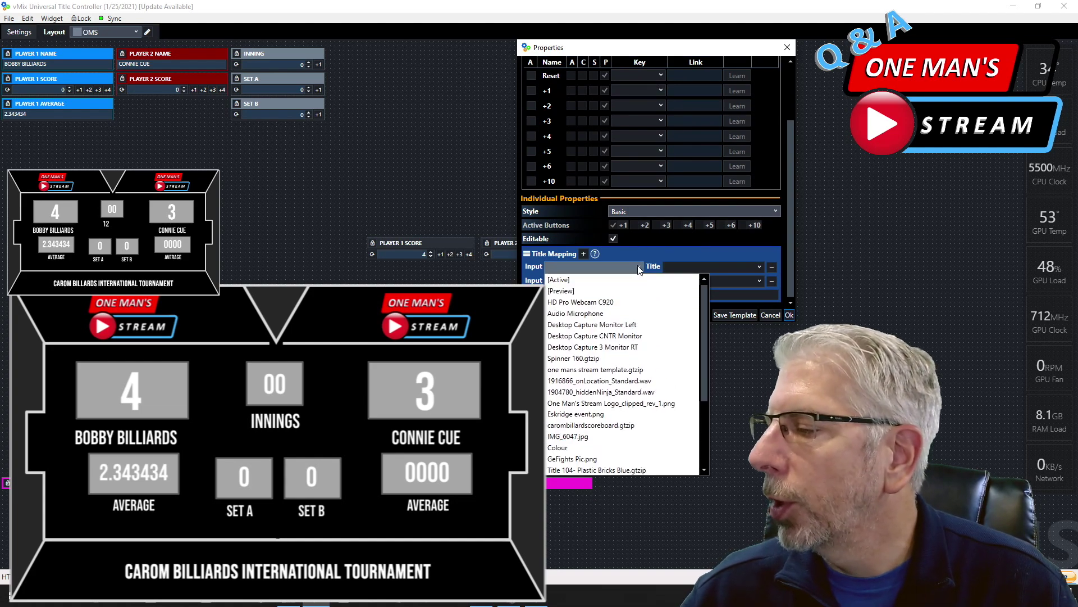
pyautogui.click(593, 425)
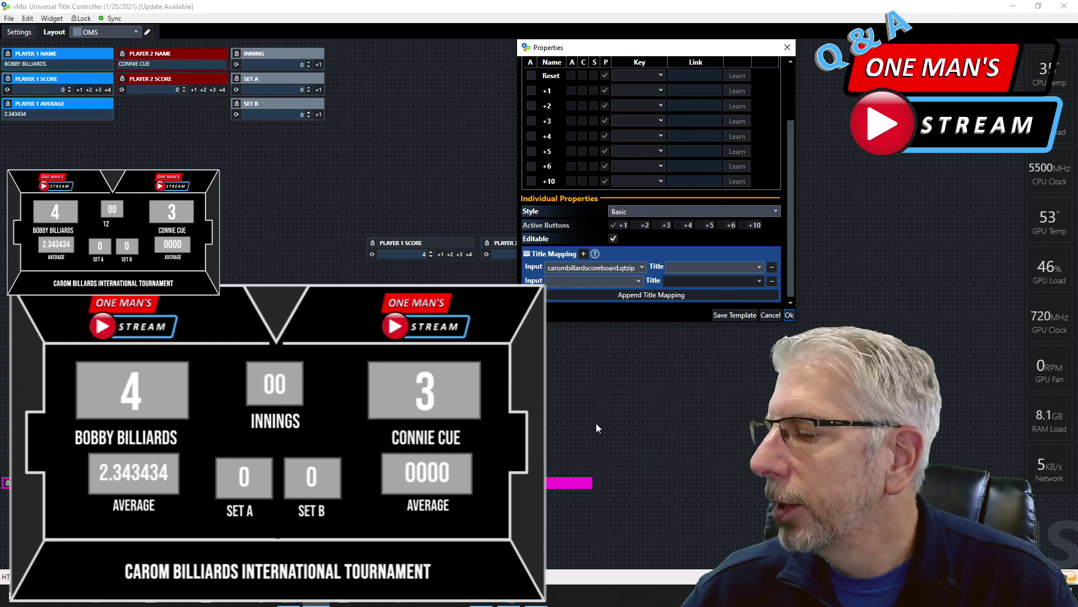
pyautogui.click(644, 283)
pyautogui.scroll(-5, 617, 393)
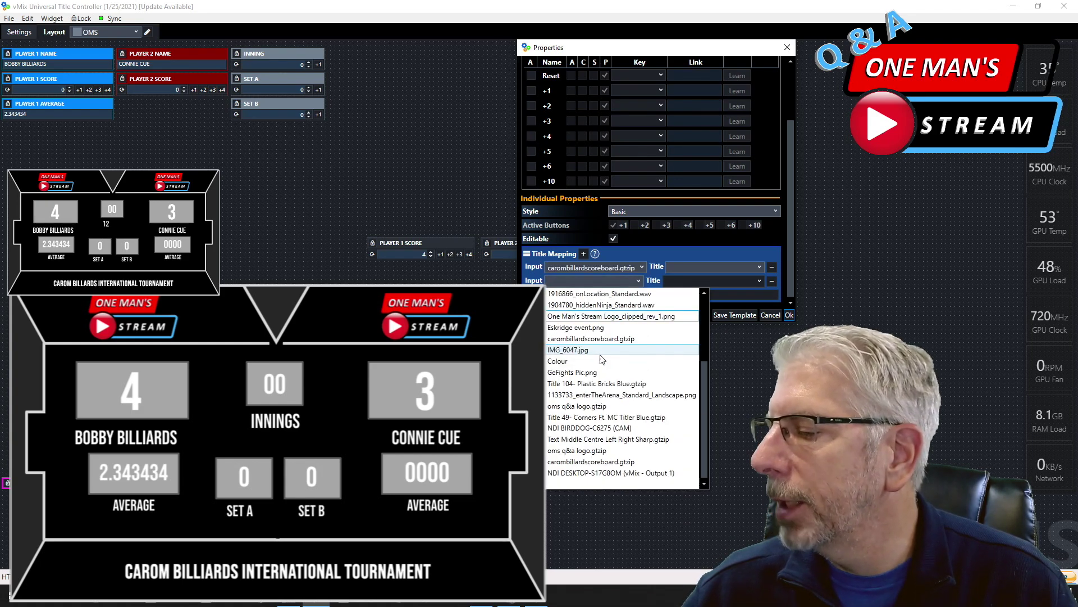
pyautogui.click(617, 461)
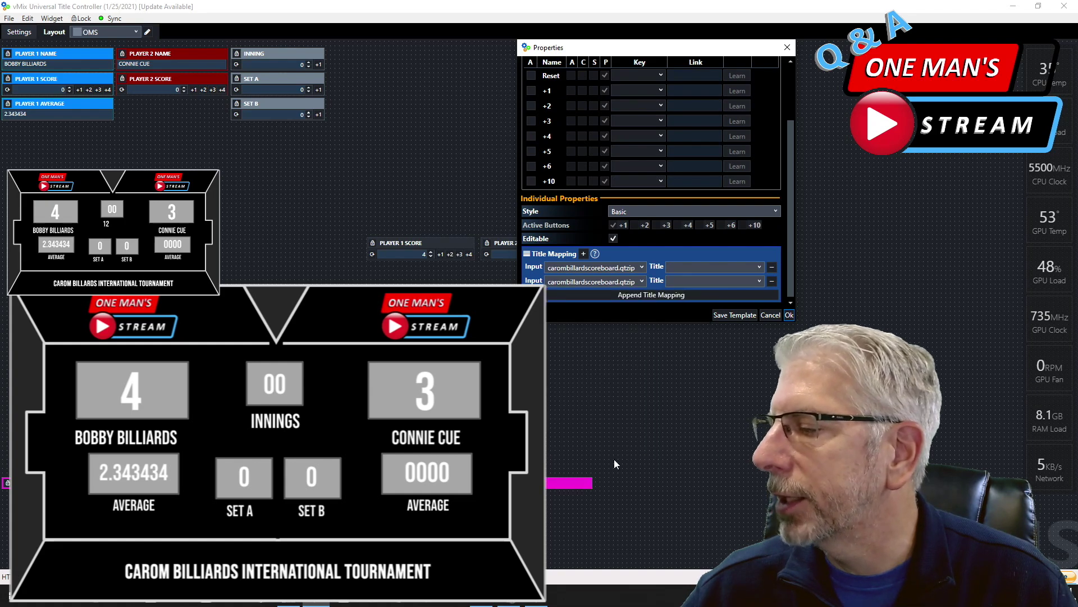
pyautogui.click(760, 265)
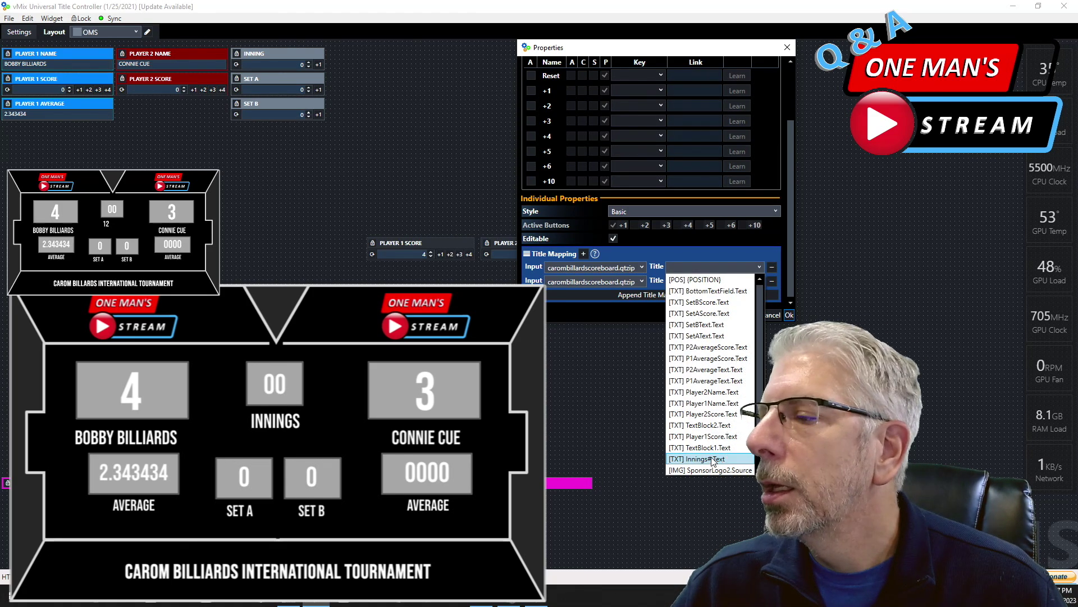
pyautogui.click(790, 314)
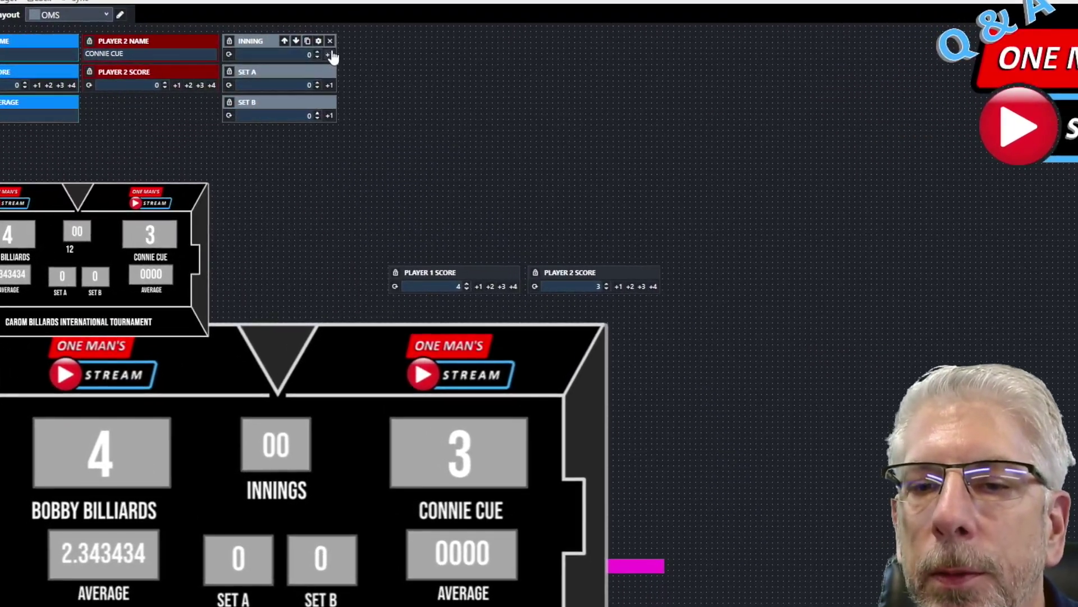
# - Step the INNING counter up to 10 with repeated +1 presses
pyautogui.click(331, 55)
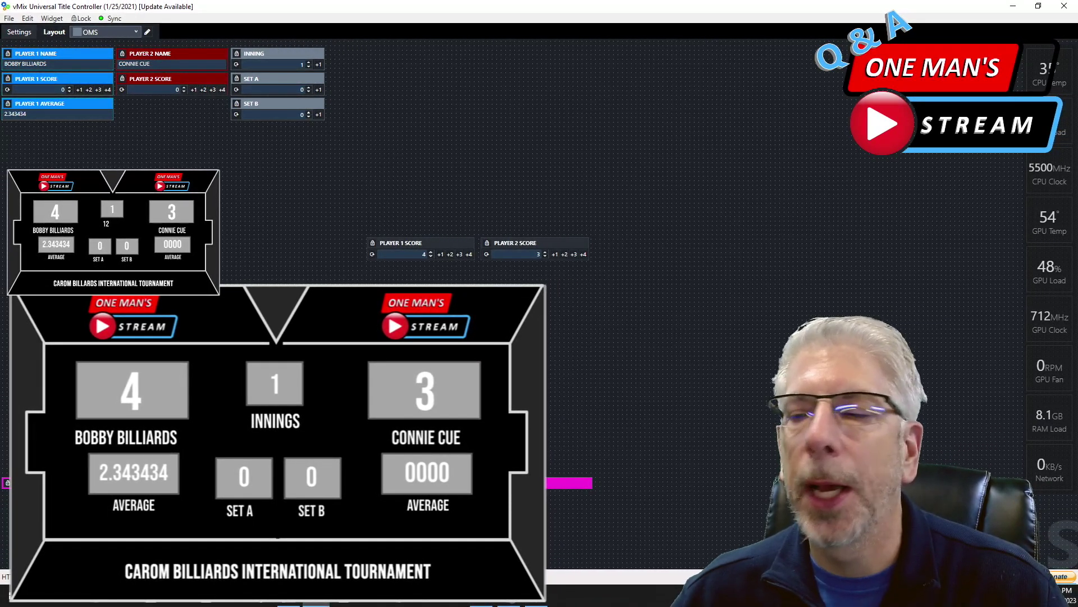
pyautogui.click(318, 65)
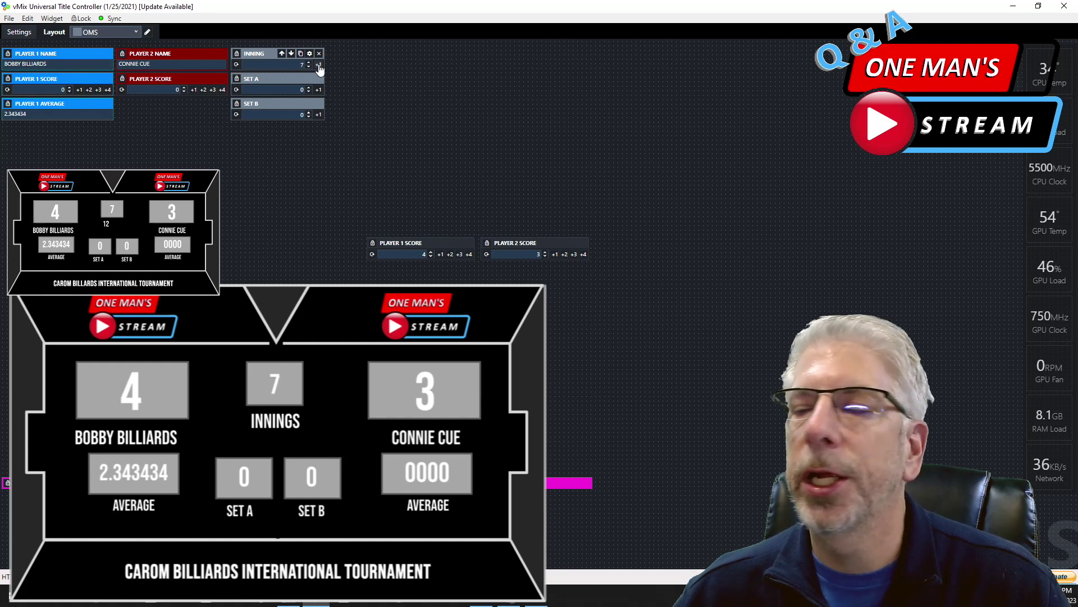
pyautogui.click(318, 66)
pyautogui.click(318, 65)
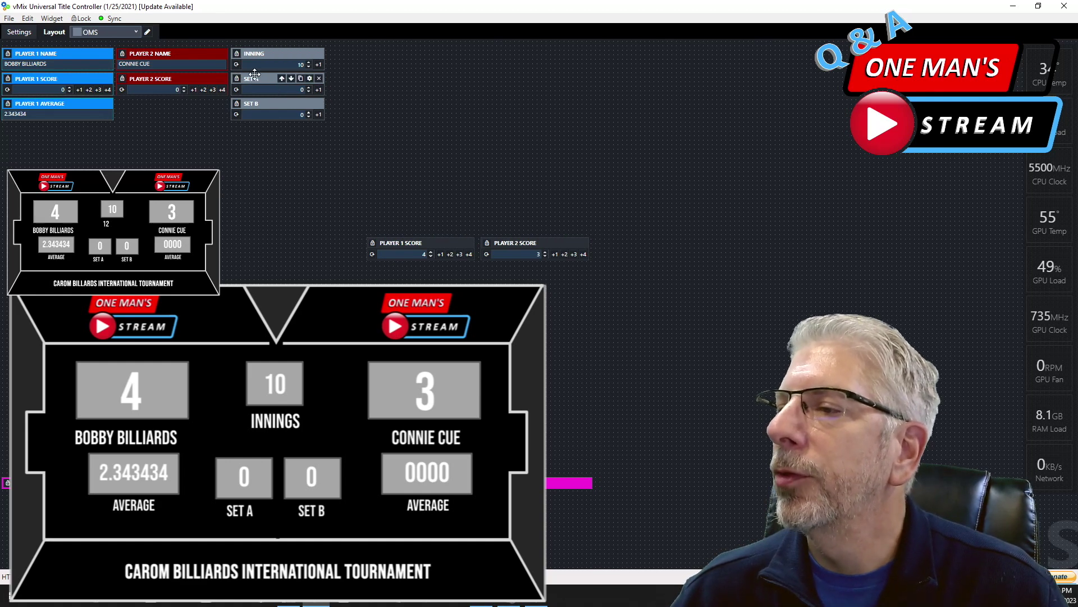
# - Map the SET A widget's title rows to [TXT] SetAScore.Text and save
pyautogui.click(310, 79)
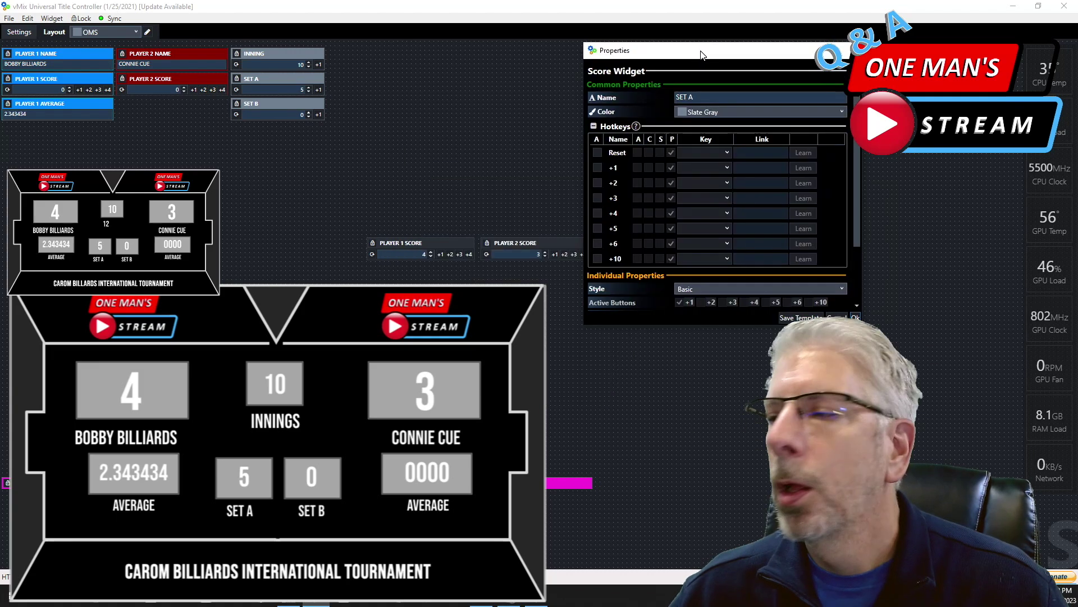
pyautogui.scroll(-2, 756, 154)
pyautogui.scroll(-1, 756, 153)
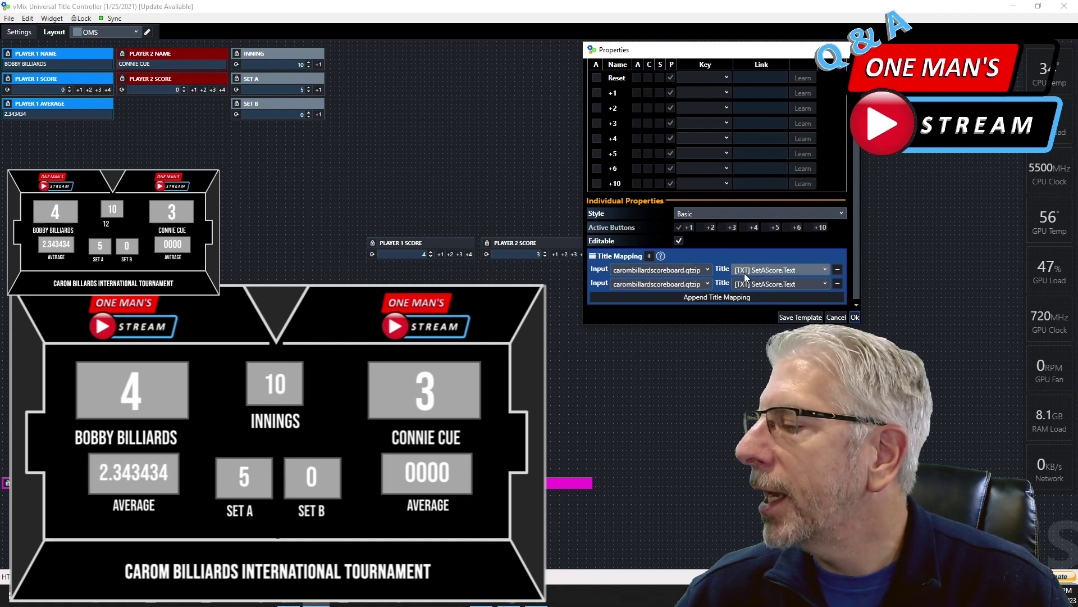
pyautogui.click(855, 317)
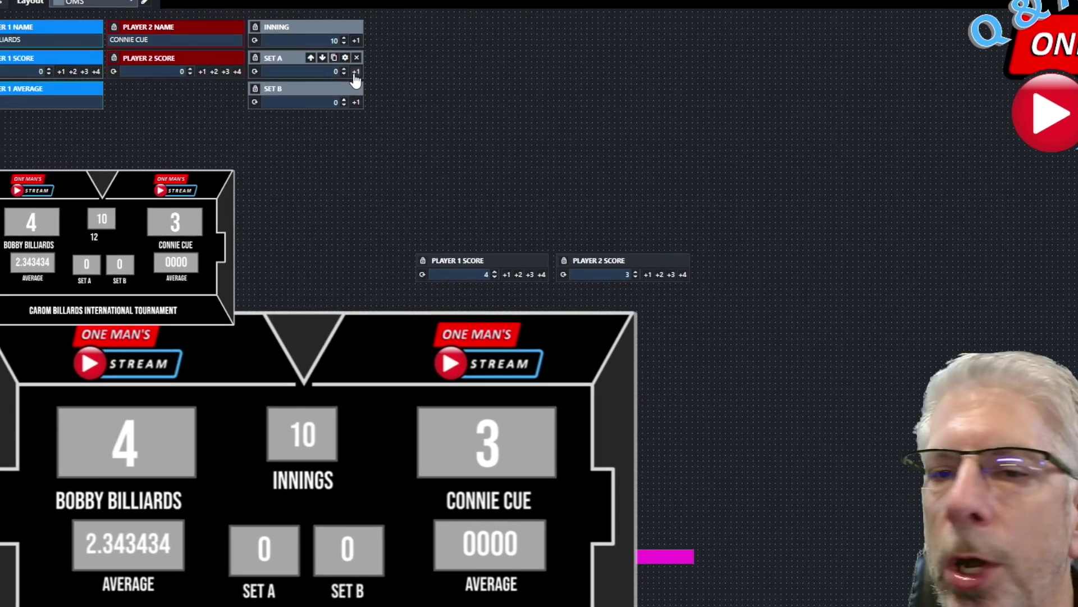
# - Raise SET A to 5 and remove the SET B widget from the layout
pyautogui.click(320, 88)
pyautogui.click(357, 73)
pyautogui.click(356, 73)
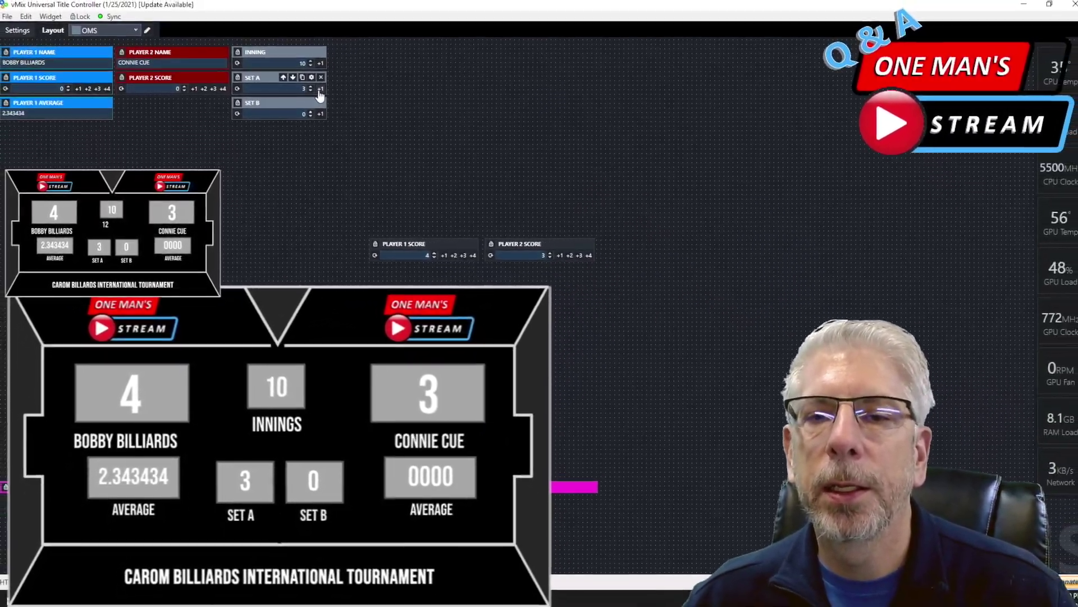
pyautogui.click(339, 80)
pyautogui.click(339, 80)
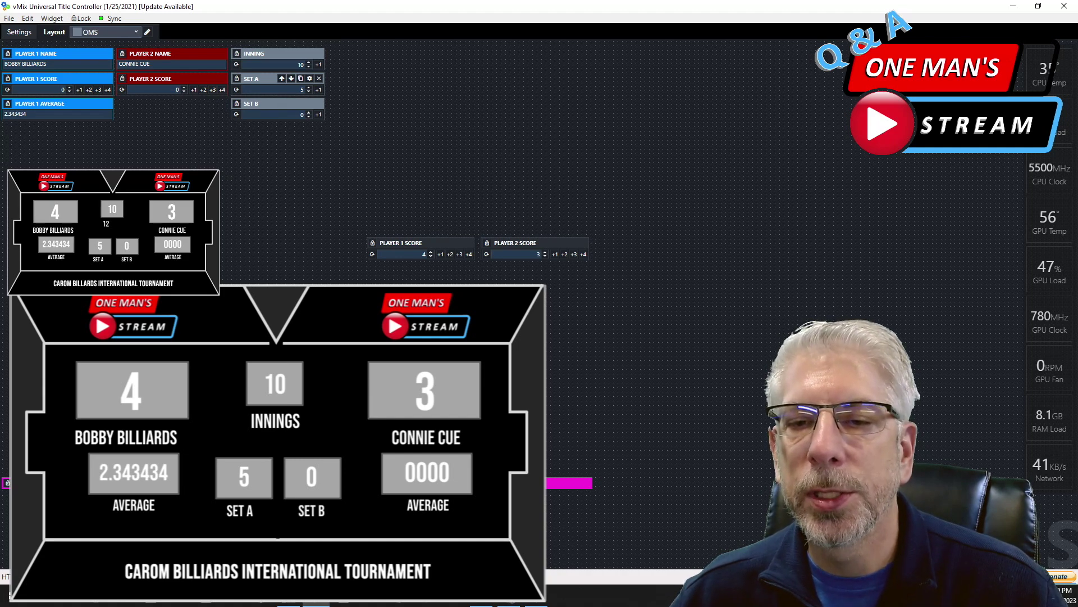
pyautogui.click(318, 104)
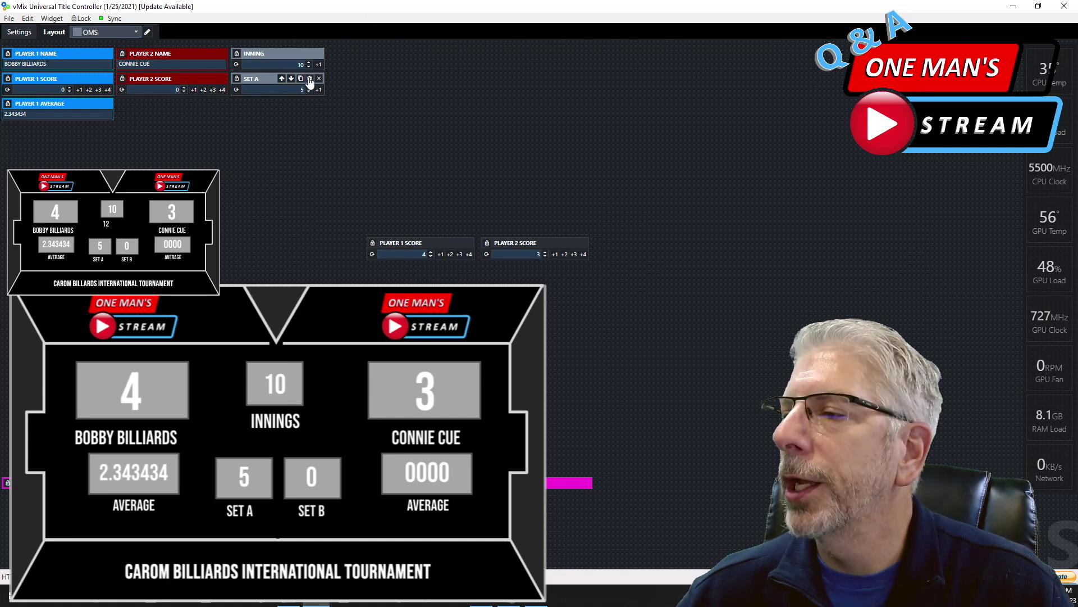
# - Position the SET A copy widget and rename it to SET B
pyautogui.click(301, 79)
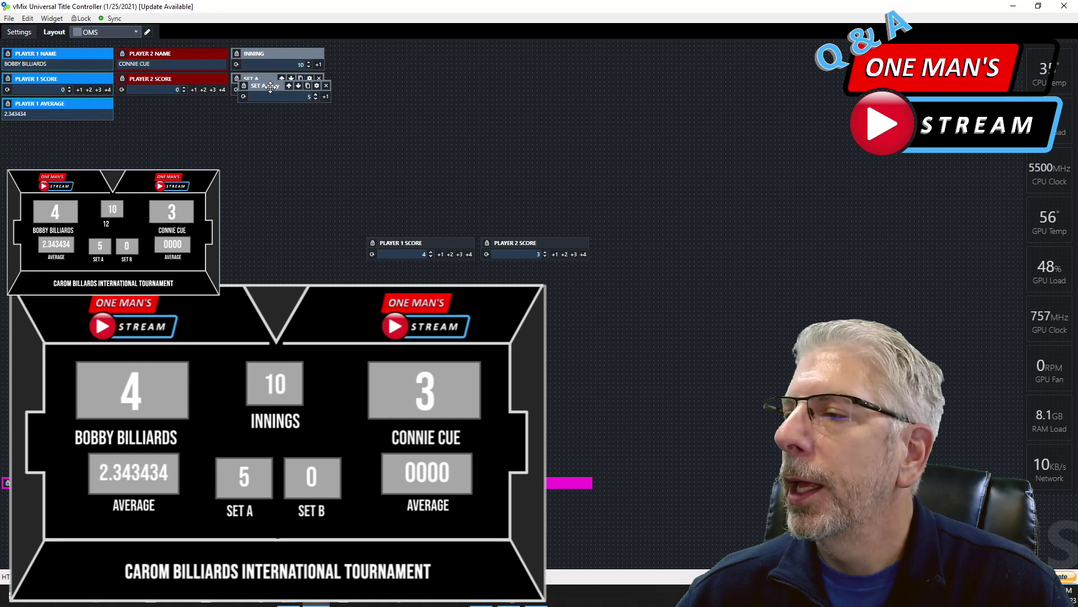
pyautogui.moveTo(270, 87); pyautogui.dragTo(265, 107)
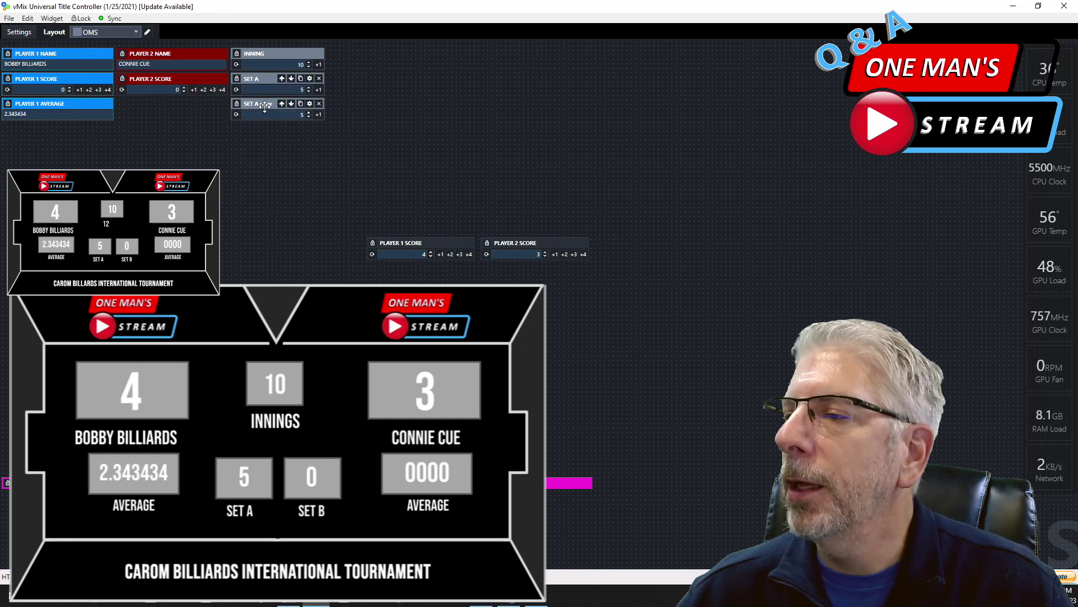
pyautogui.click(310, 104)
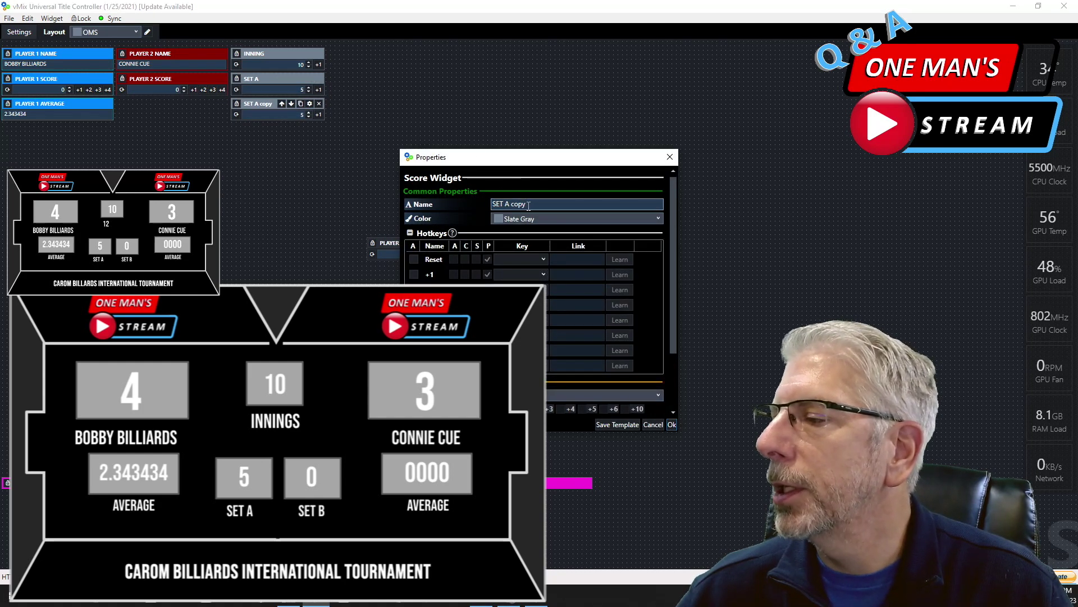
pyautogui.press('BackSpace')
pyautogui.press('BackSpace')
pyautogui.press('BackSpace')
pyautogui.press('BackSpace')
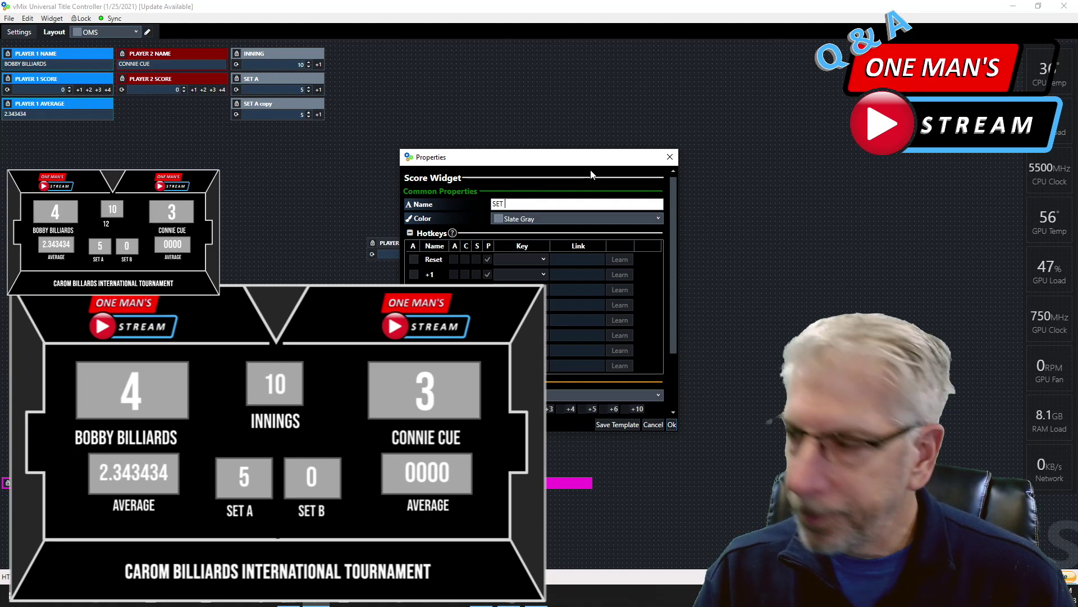
# - Link both title mappings to SetBScore.Text and confirm the widget settings
pyautogui.scroll(-2, 619, 292)
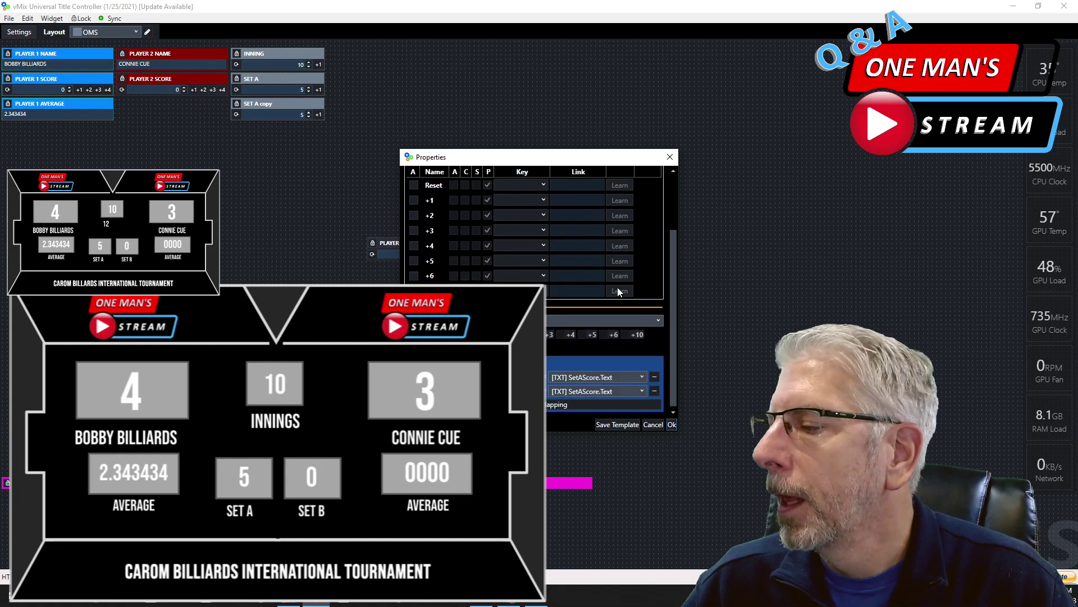
pyautogui.moveTo(548, 160); pyautogui.dragTo(669, 48)
pyautogui.scroll(2, 747, 187)
pyautogui.scroll(-2, 766, 238)
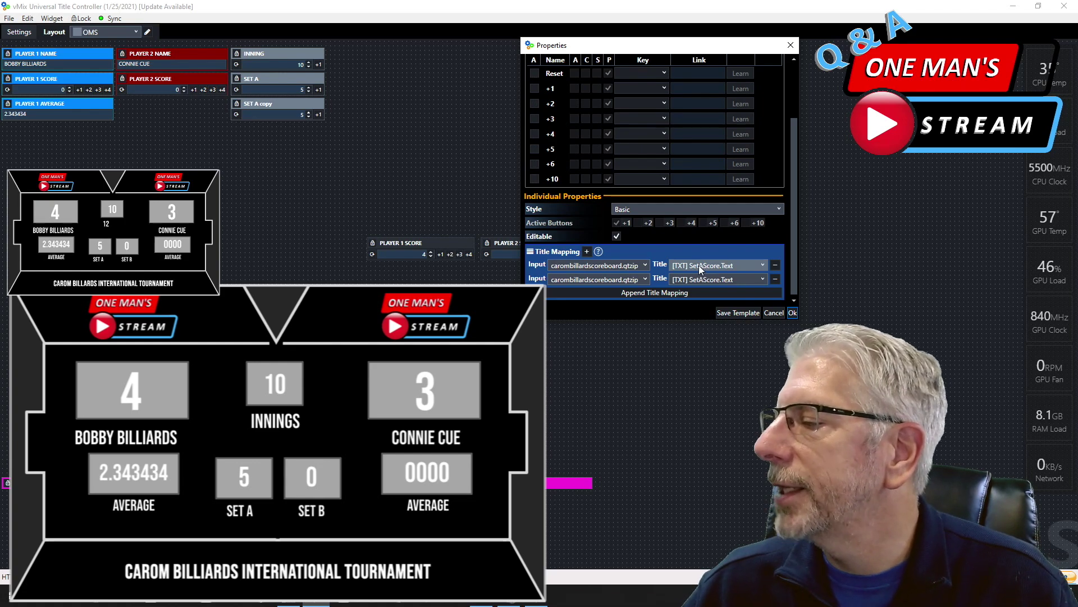
pyautogui.click(763, 266)
pyautogui.click(732, 277)
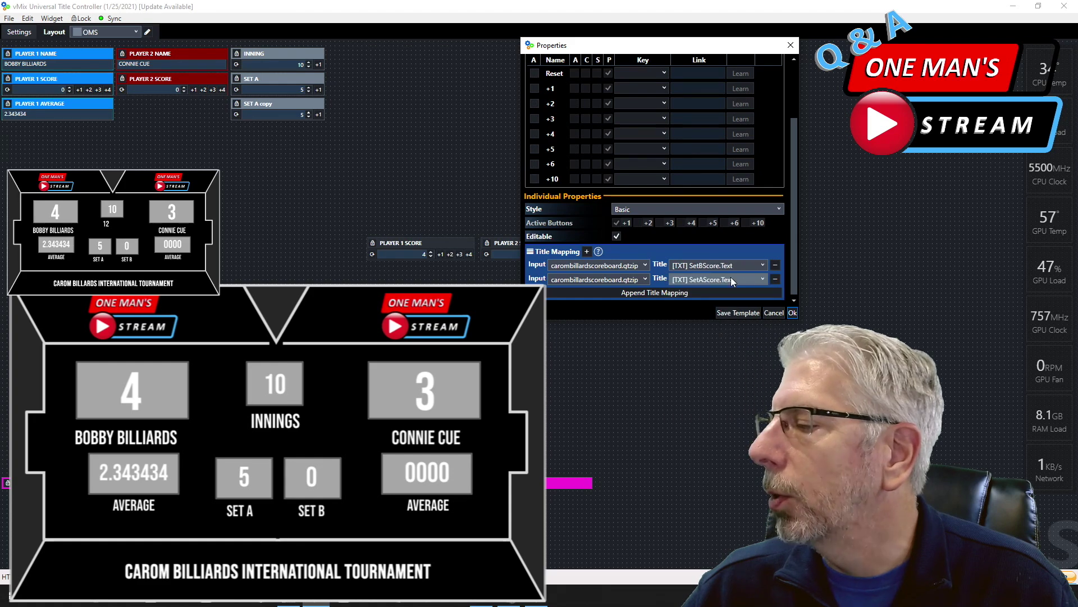
pyautogui.click(762, 280)
pyautogui.click(731, 292)
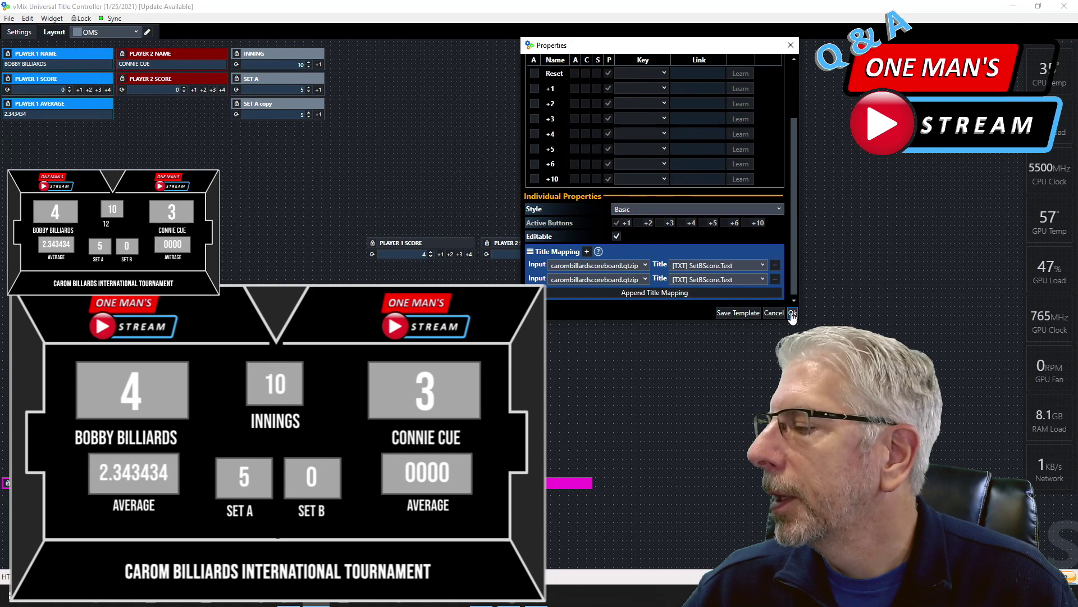
pyautogui.click(793, 312)
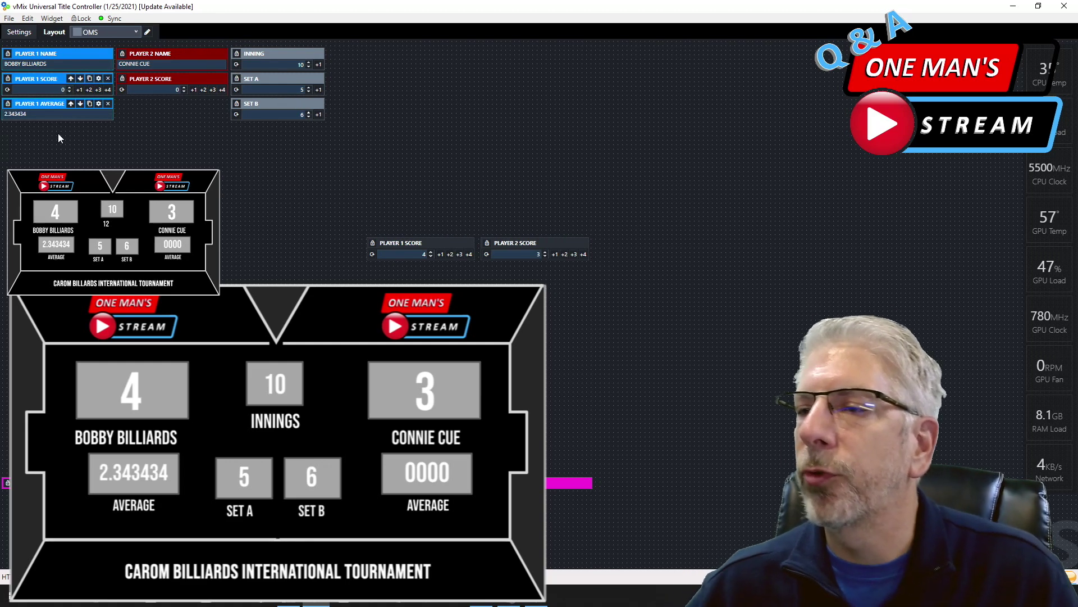
# - Duplicate PLAYER 1 AVERAGE, place the copy beside it, and make it red
pyautogui.click(89, 103)
pyautogui.moveTo(45, 112); pyautogui.dragTo(160, 107)
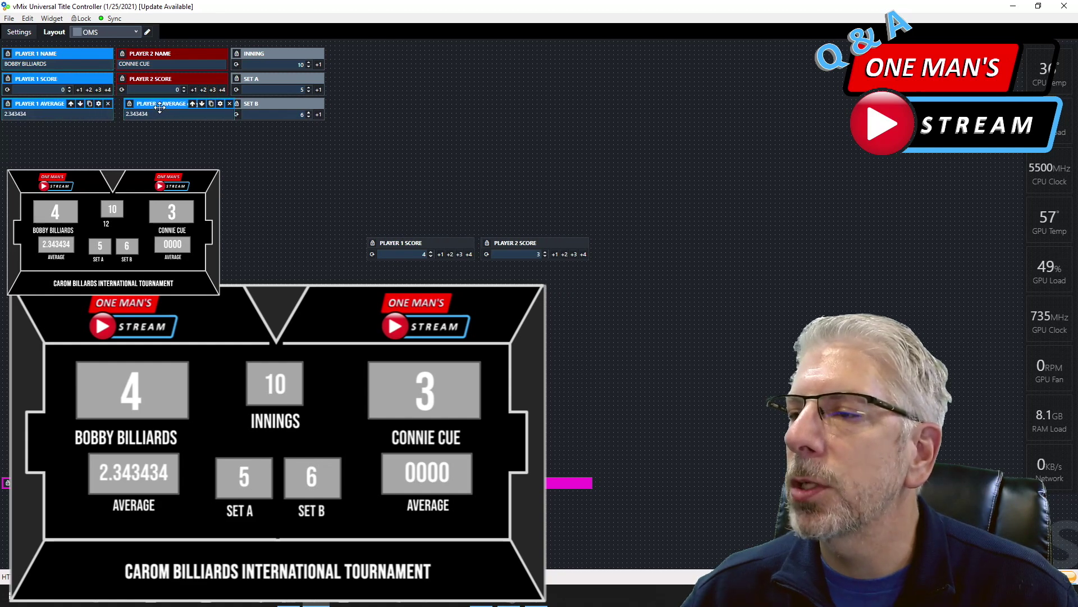
pyautogui.click(213, 105)
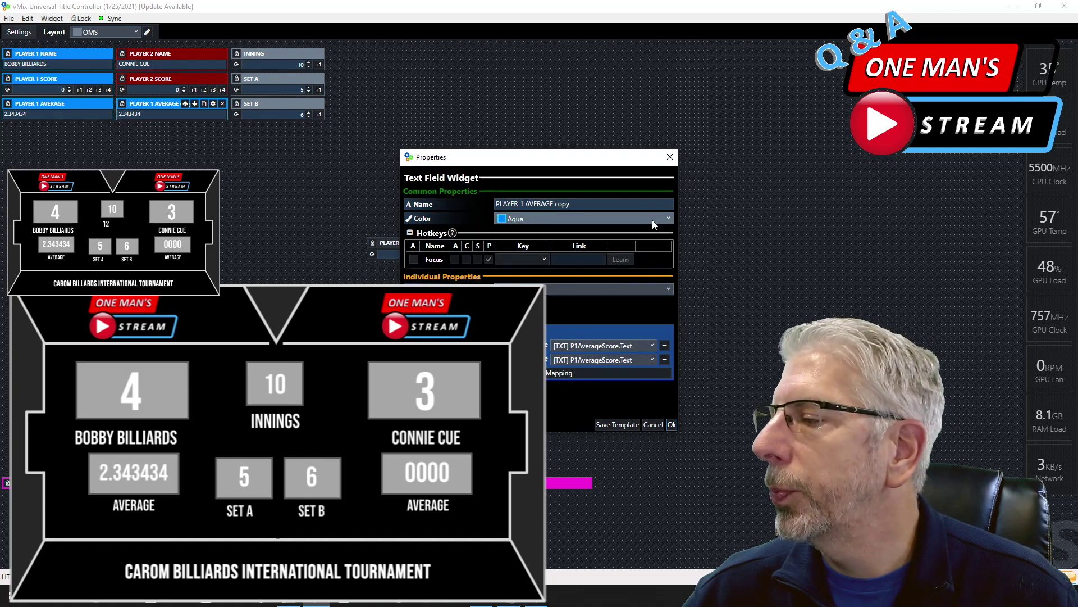
pyautogui.click(670, 219)
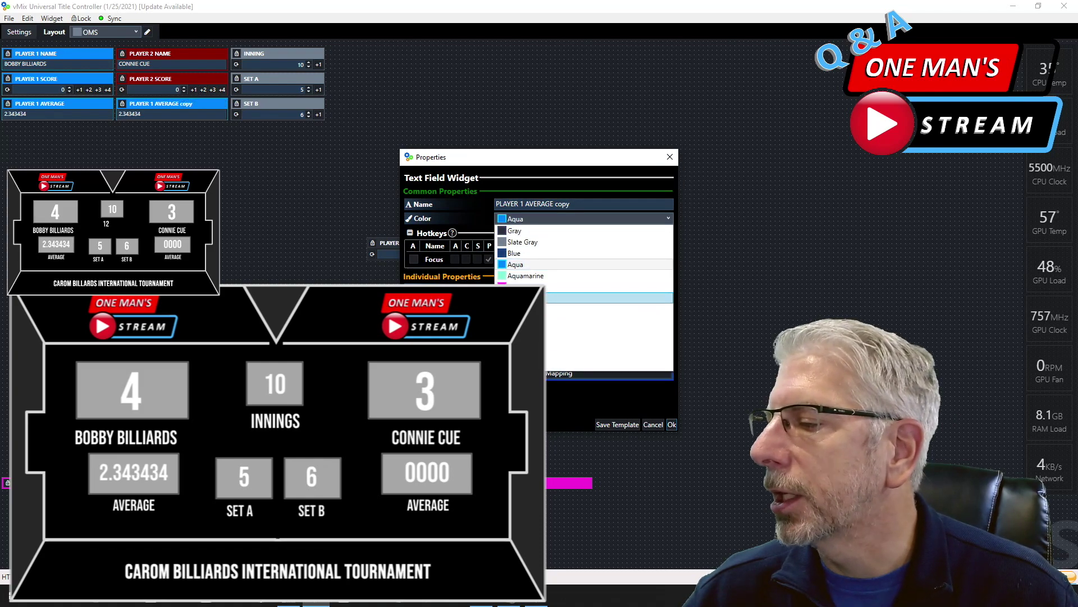
pyautogui.click(584, 343)
# - Rename the copied widget to PLAYER 2 AVERAGE
pyautogui.click(570, 203)
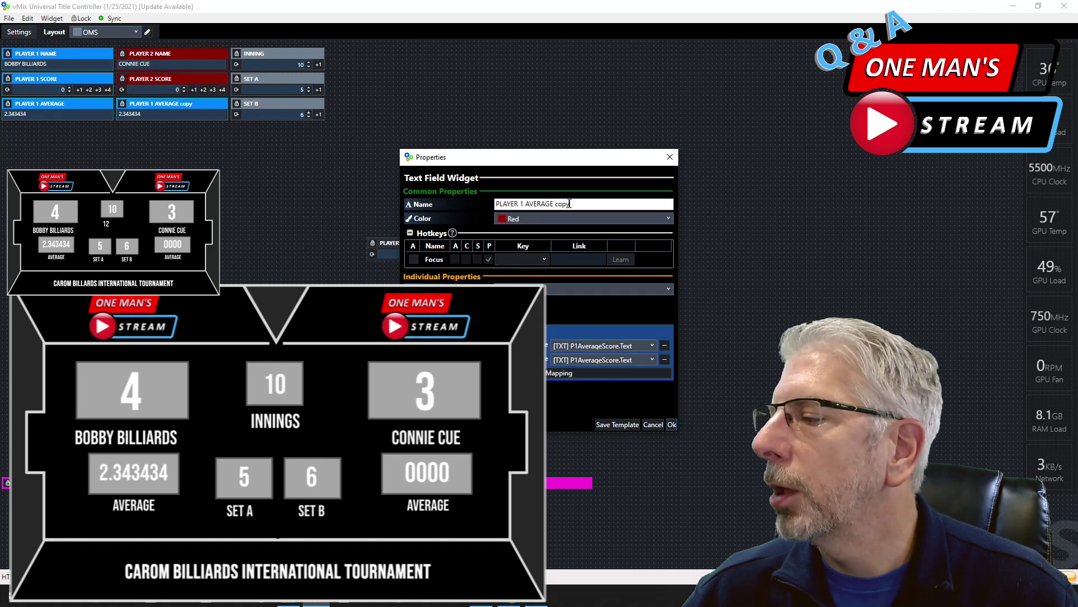
pyautogui.press('BackSpace')
pyautogui.press('BackSpace')
pyautogui.press('BackSpace')
pyautogui.press('BackSpace')
pyautogui.press('BackSpace')
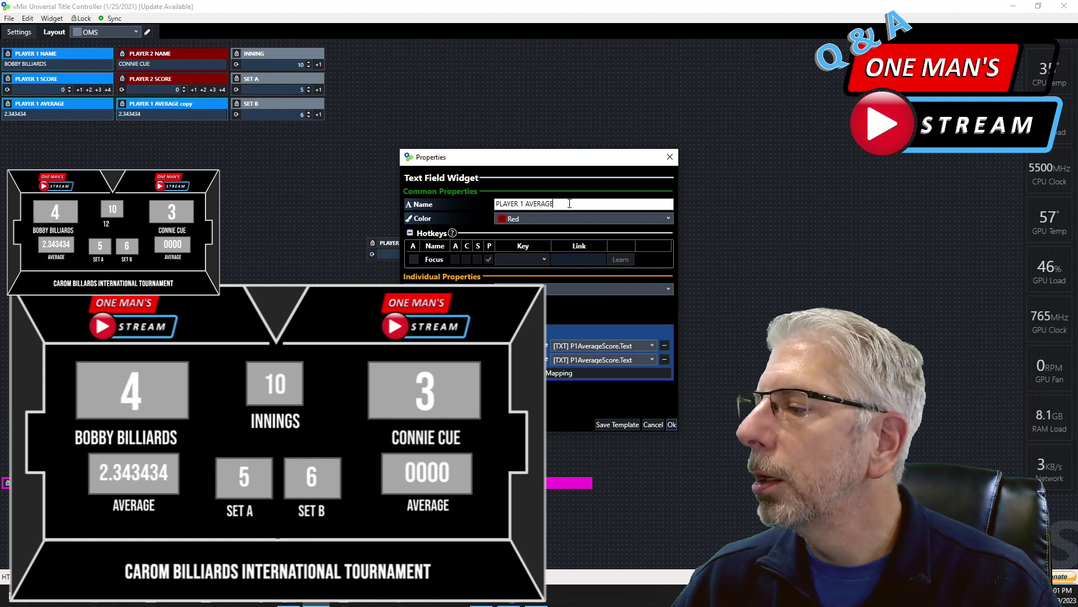
pyautogui.click(524, 204)
pyautogui.press('BackSpace')
pyautogui.write('2')
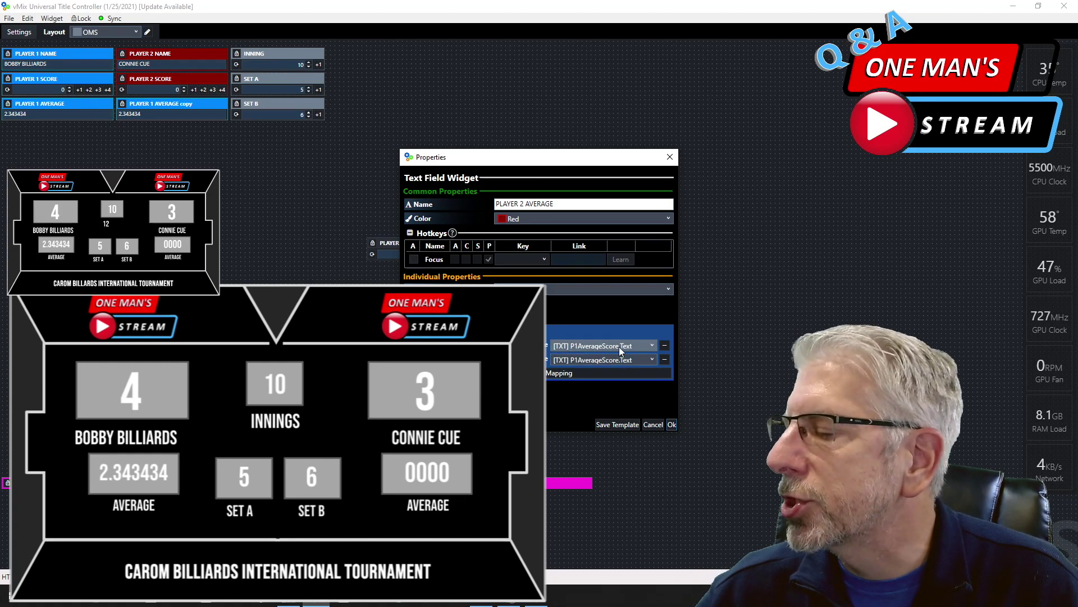
# - Map both title fields to P2AverageScore.Text, confirm, and select the average value
pyautogui.click(653, 346)
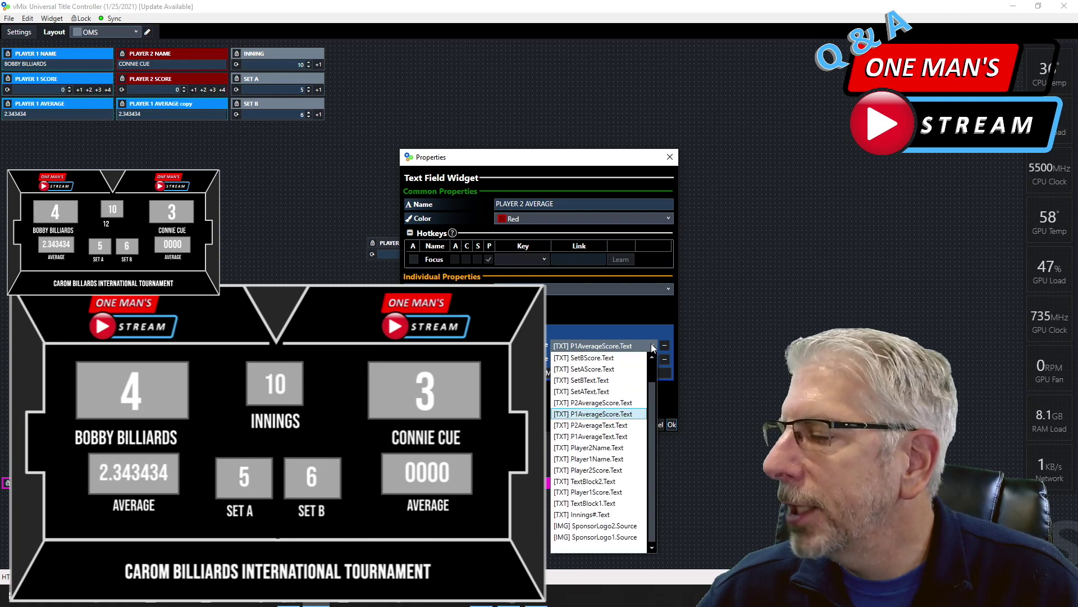
pyautogui.click(614, 403)
pyautogui.click(609, 360)
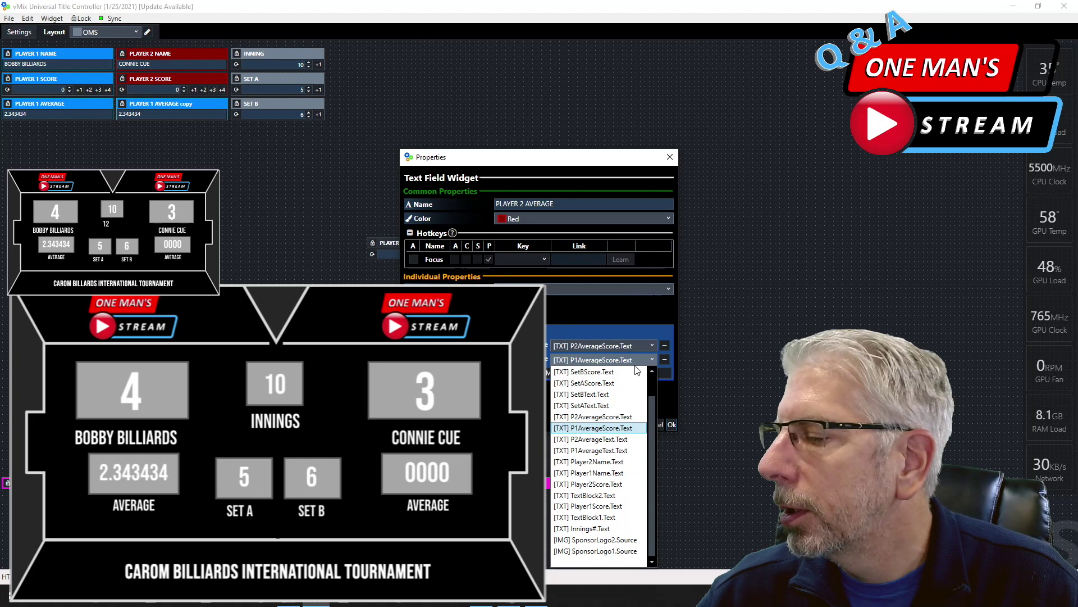
pyautogui.click(605, 417)
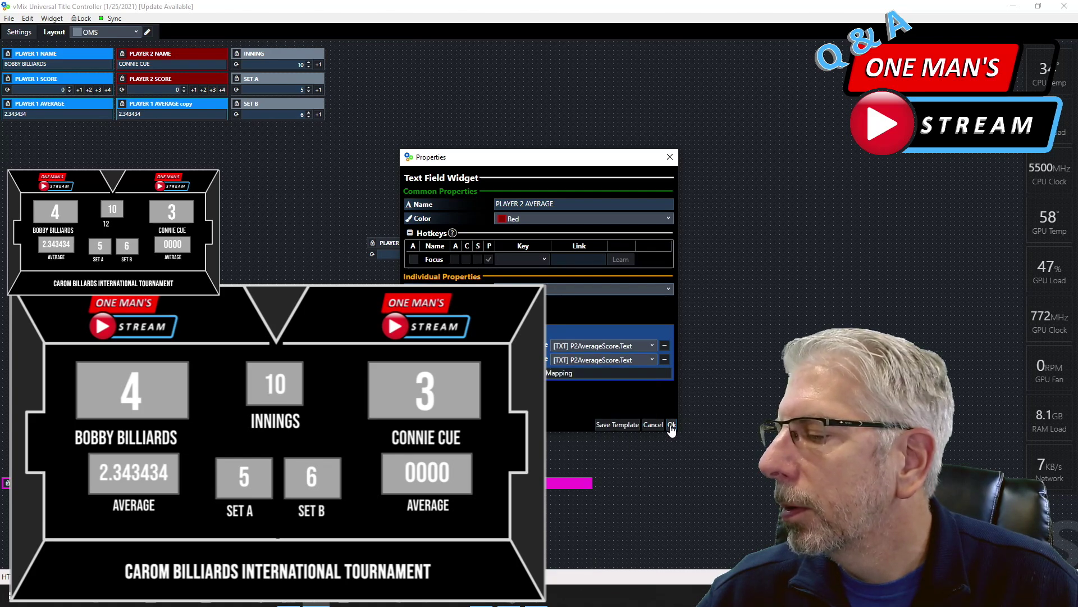
pyautogui.click(672, 425)
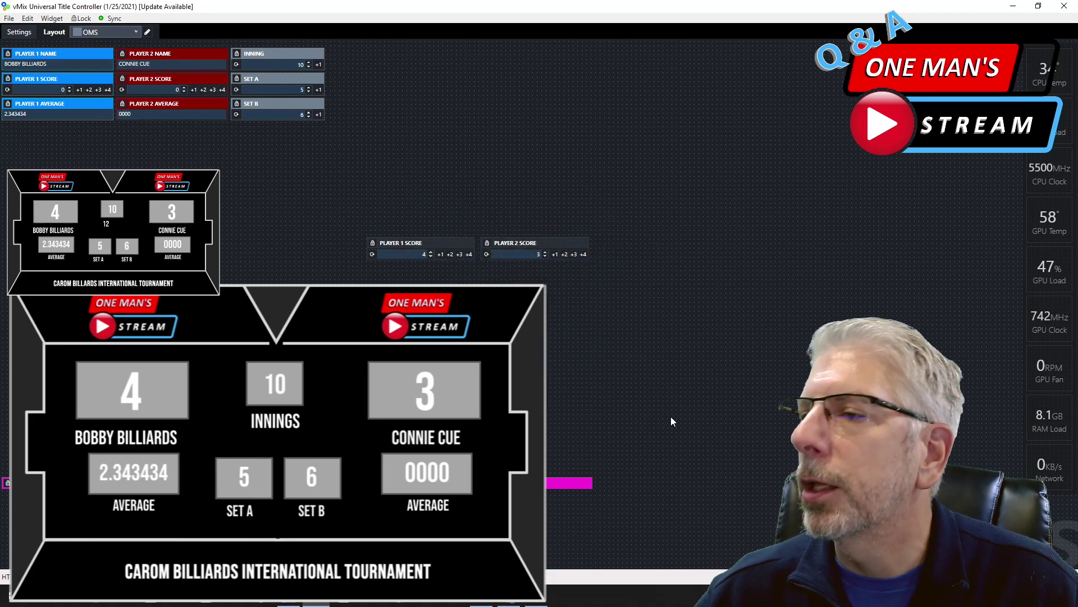
pyautogui.click(140, 116)
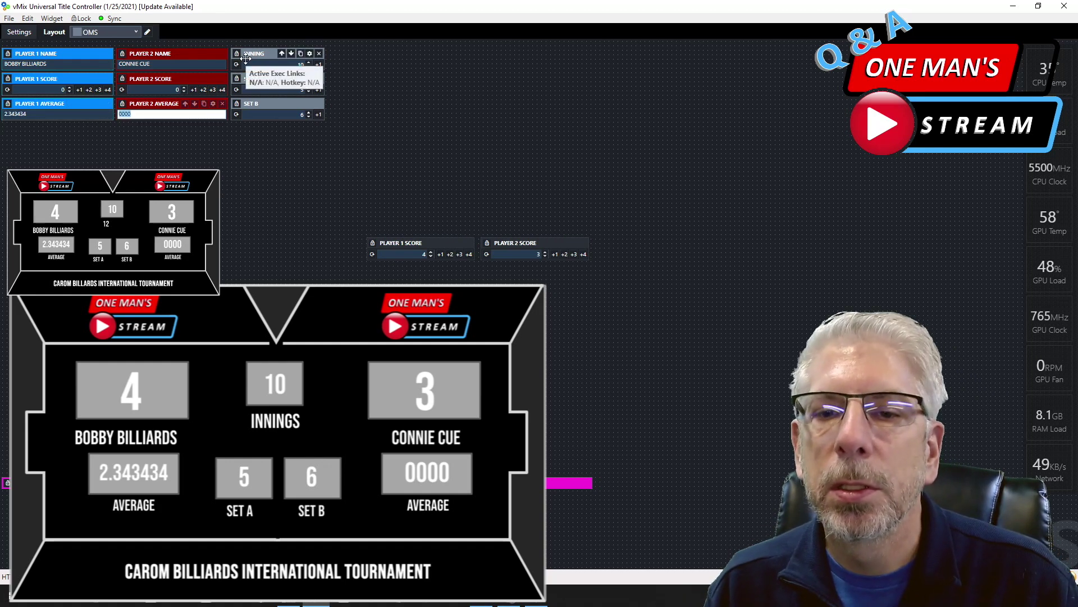
# - Enter 3.56567 as Player 2's average, then review and close the widget's settings
pyautogui.write('3.56')
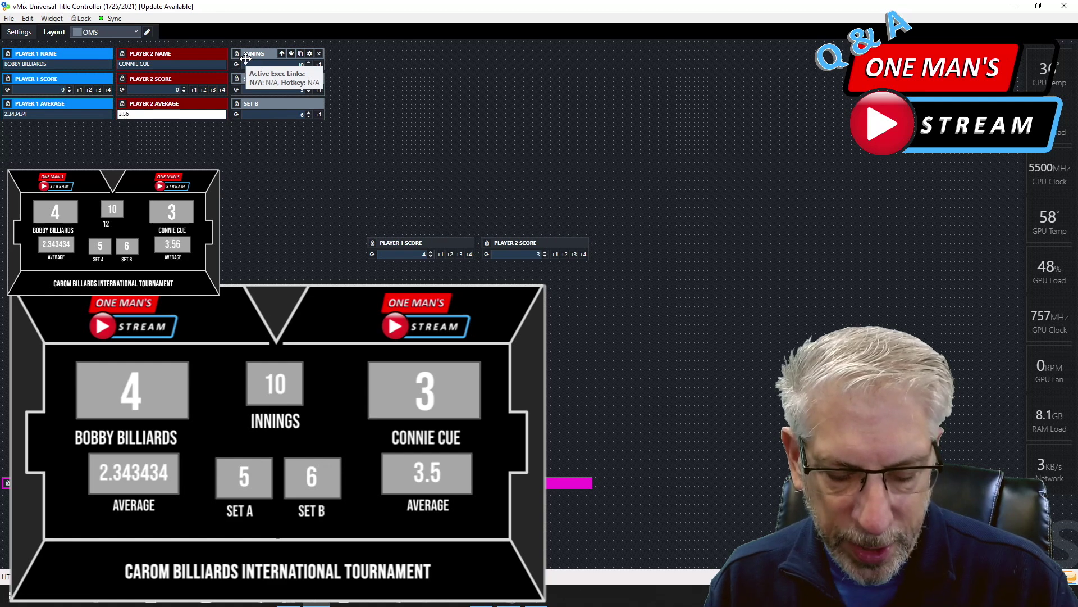
pyautogui.write('567')
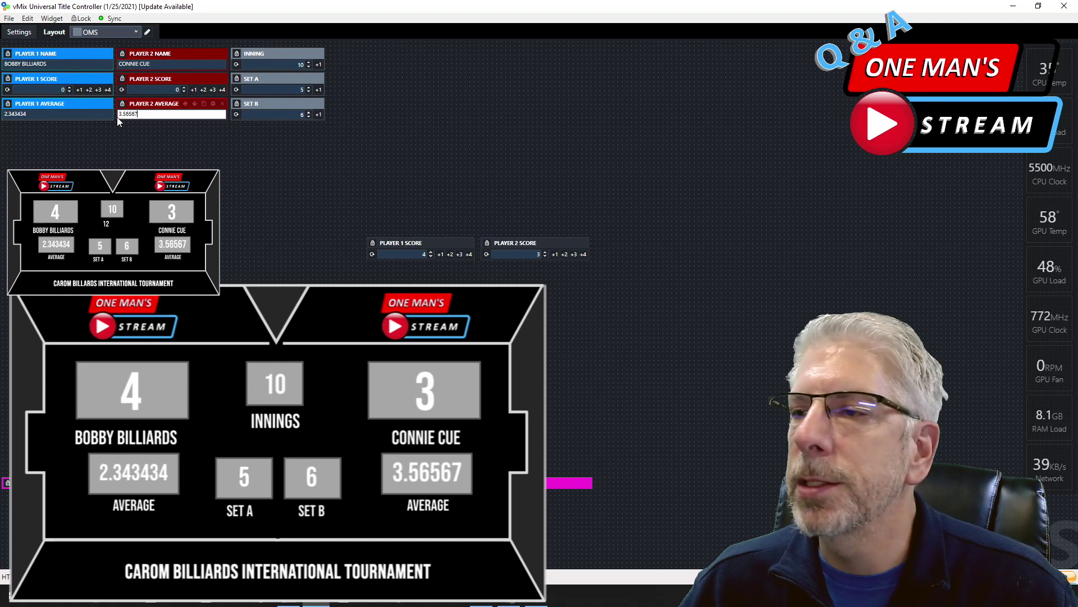
pyautogui.click(191, 141)
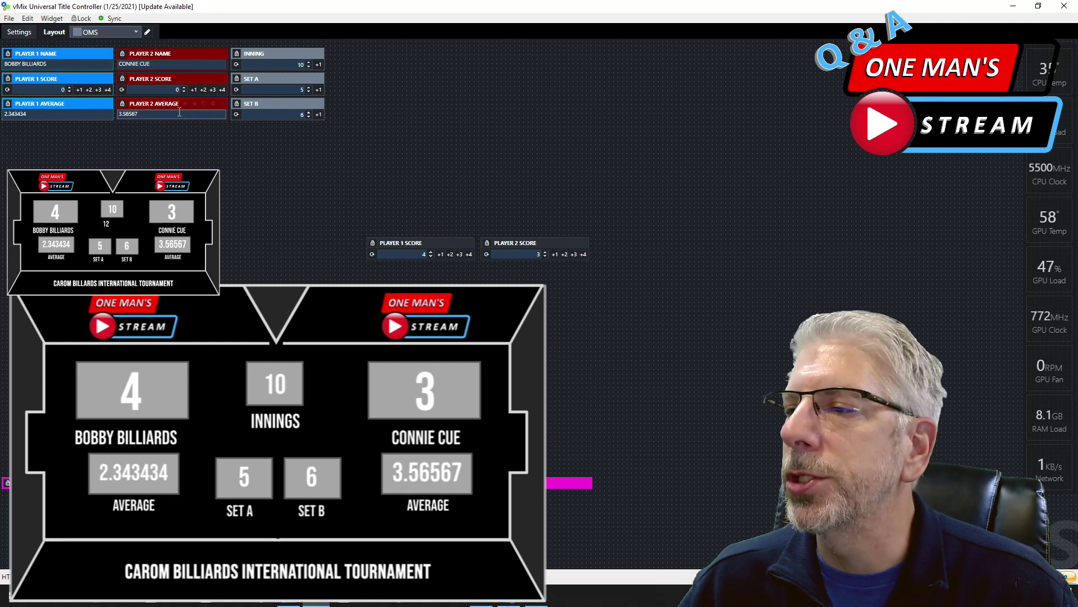
pyautogui.click(213, 105)
pyautogui.moveTo(541, 159); pyautogui.dragTo(739, 52)
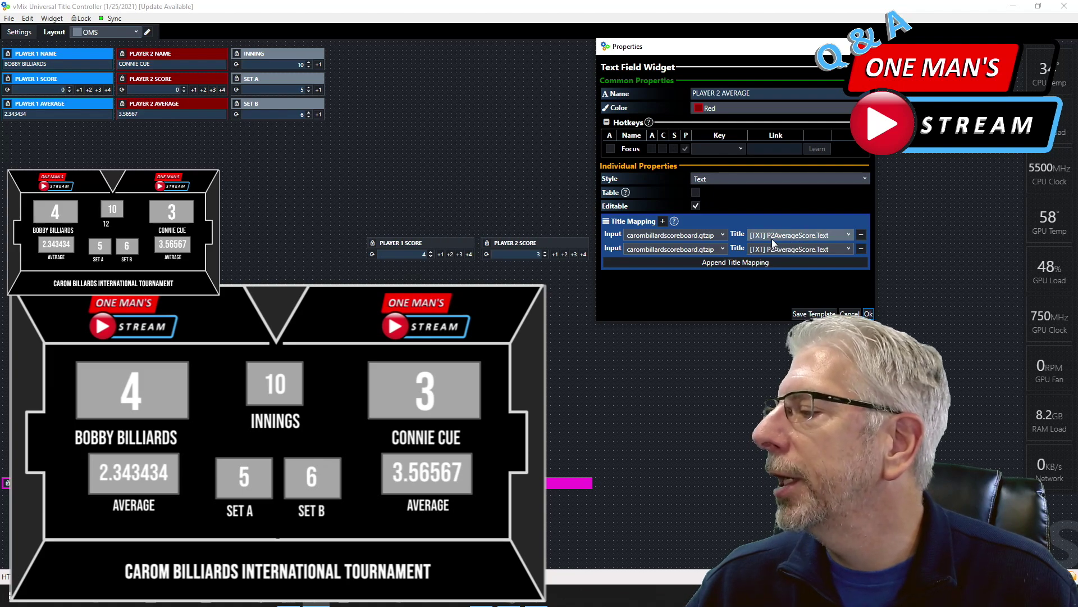
pyautogui.click(869, 313)
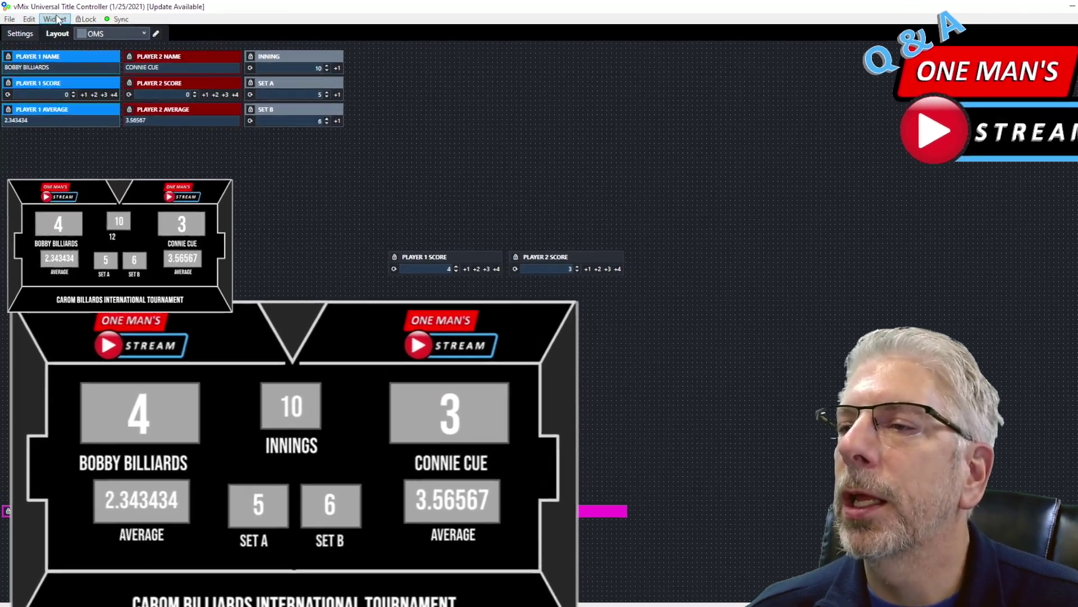
# - Add a new text field widget to the layout and start naming it EVENT NAME
pyautogui.click(54, 18)
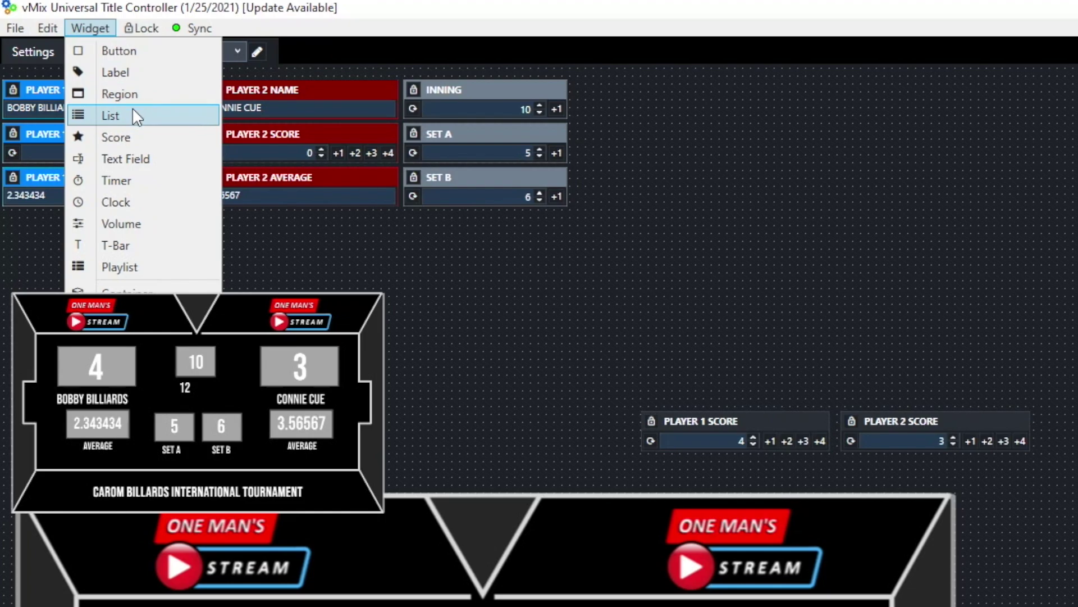
pyautogui.click(133, 159)
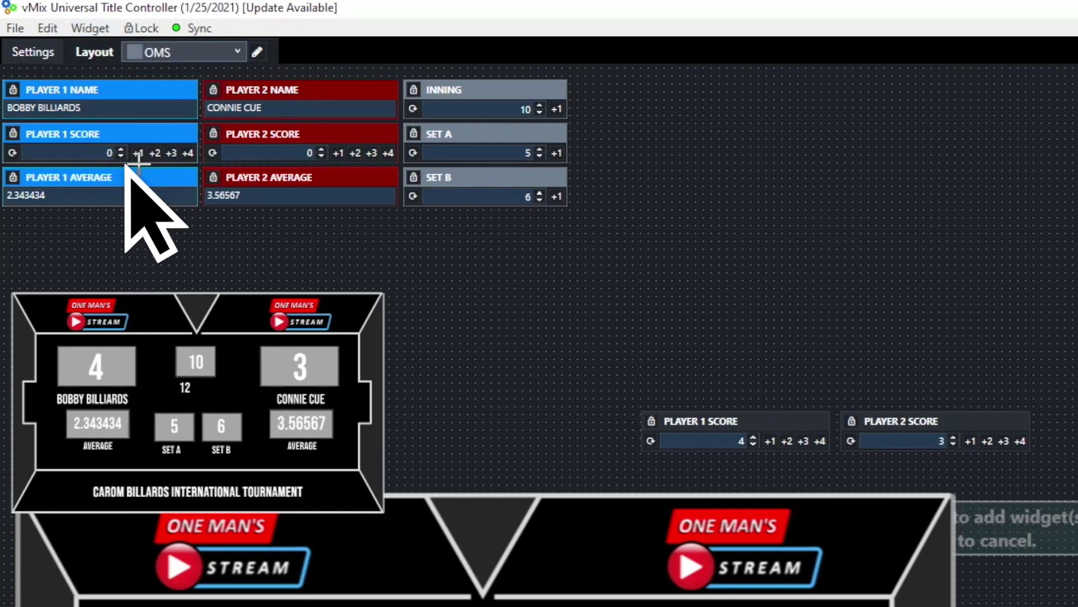
pyautogui.click(1057, 303)
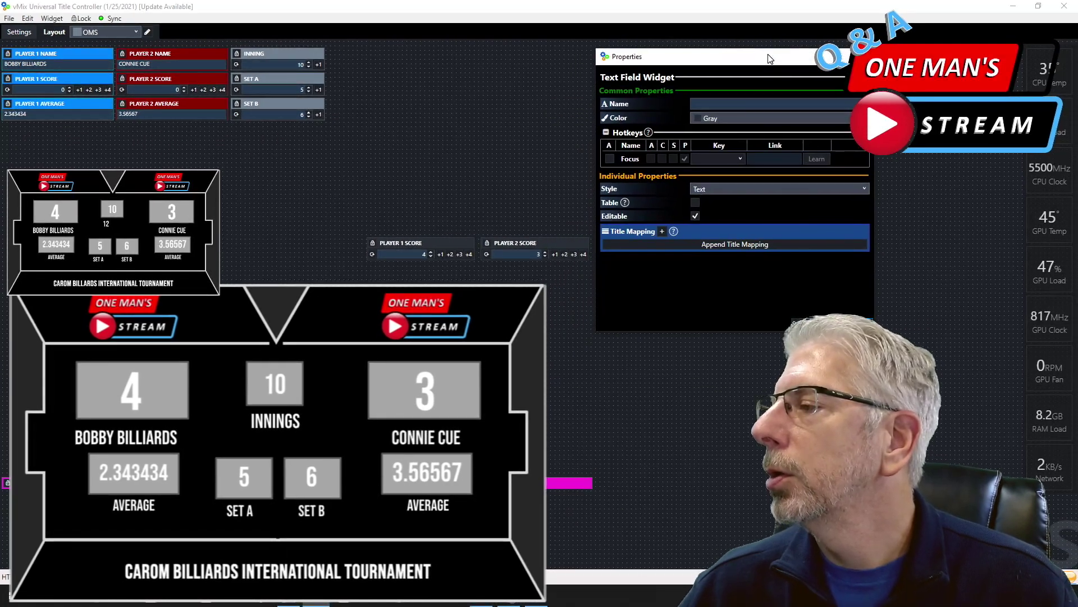
pyautogui.moveTo(769, 58); pyautogui.dragTo(724, 53)
pyautogui.click(664, 98)
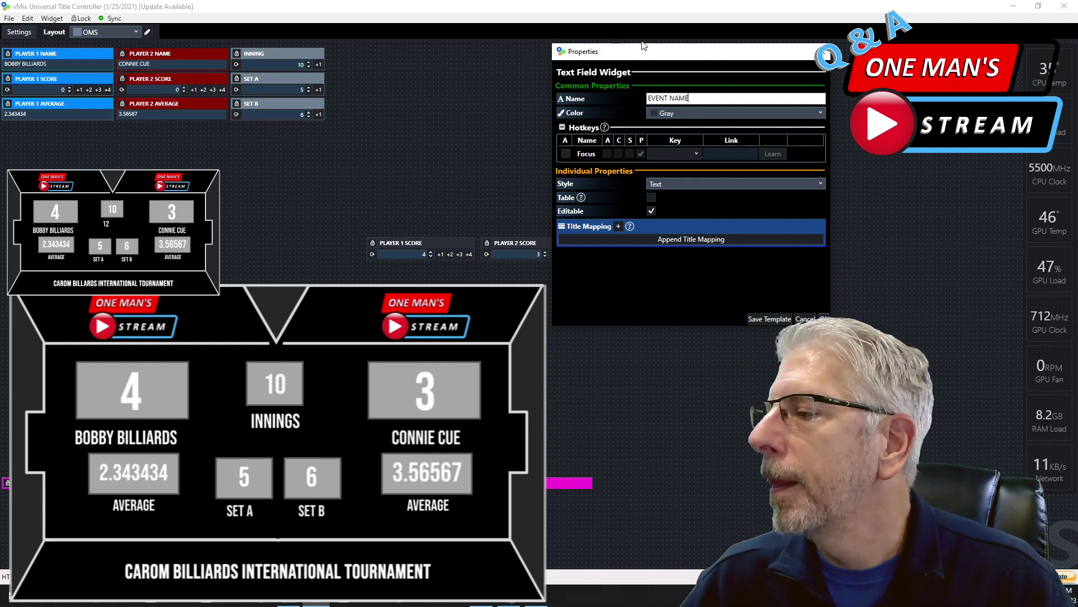
# - Add two mapping rows, both using the carombillardscoreboard.gtzip input
pyautogui.click(620, 227)
pyautogui.click(619, 227)
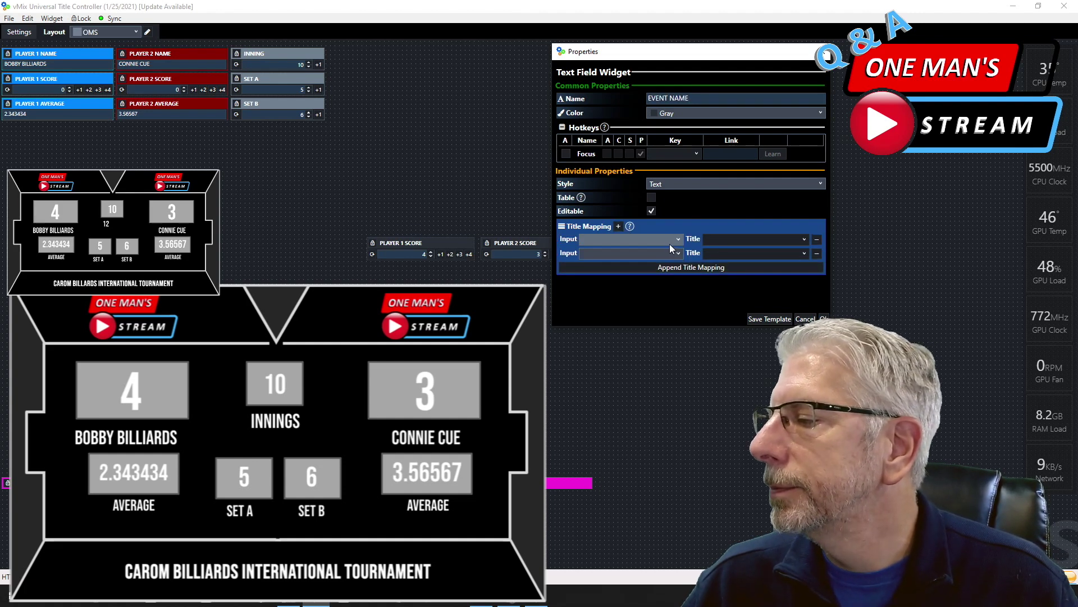
pyautogui.click(678, 238)
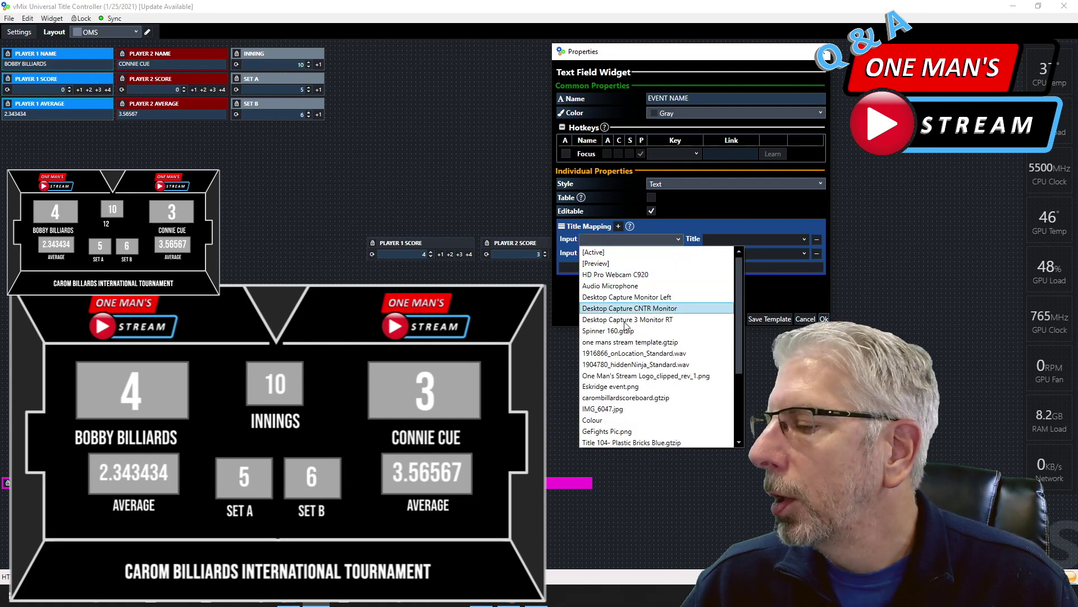
pyautogui.click(633, 398)
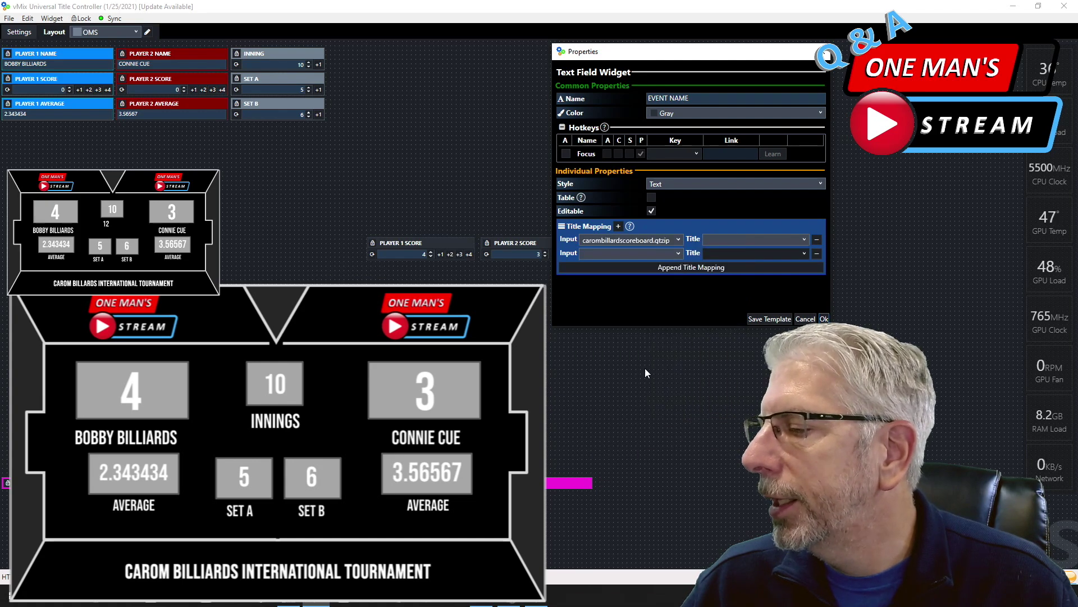
pyautogui.click(678, 253)
pyautogui.scroll(-5, 654, 382)
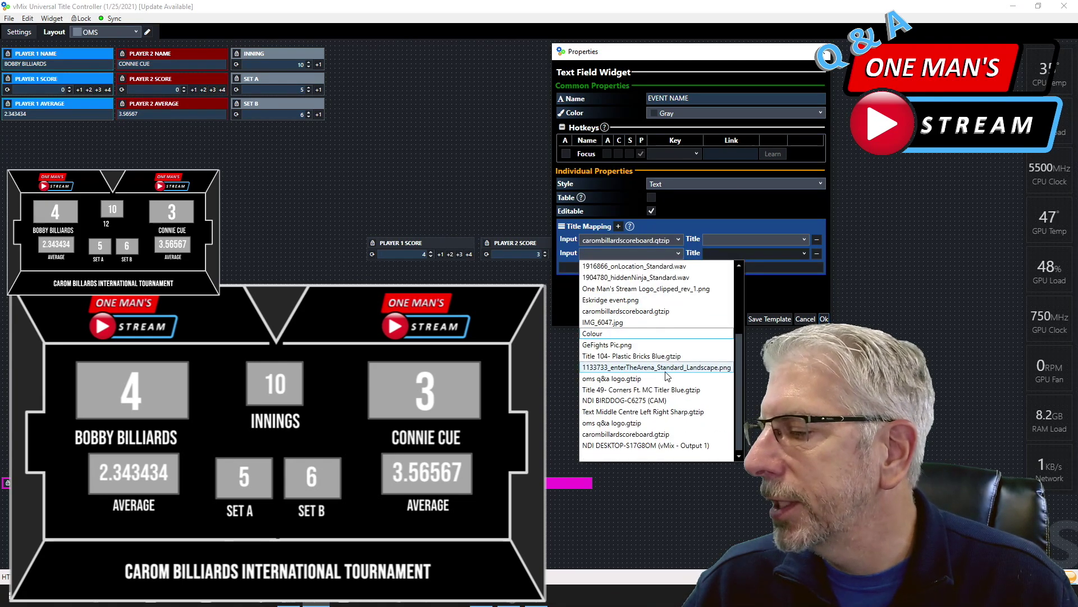
pyautogui.click(652, 434)
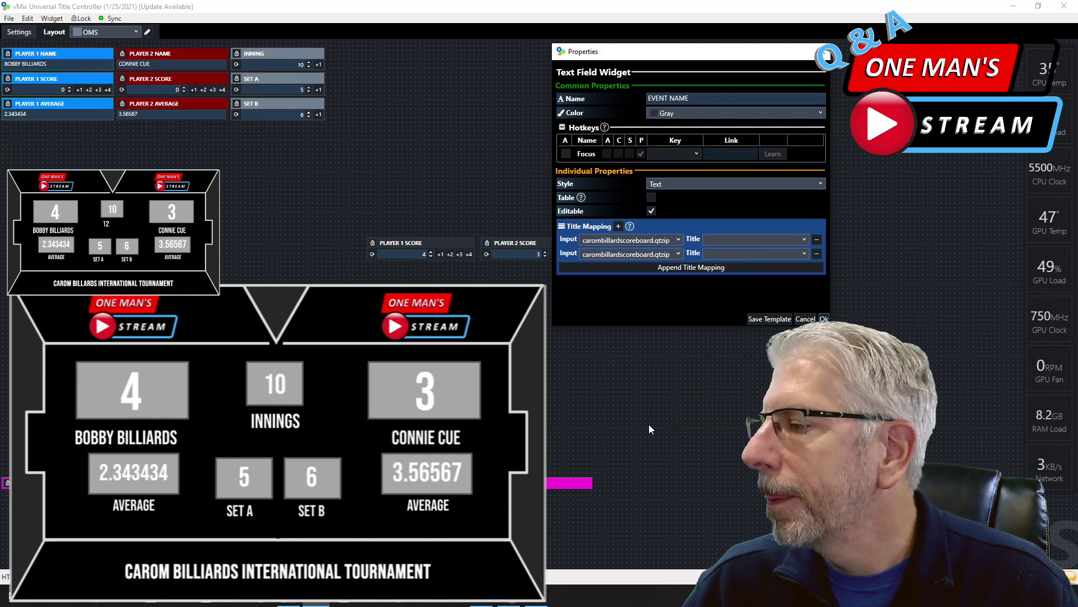
# - Set both mapping titles to [TXT] BottomTextField.Text and confirm the widget
pyautogui.click(804, 240)
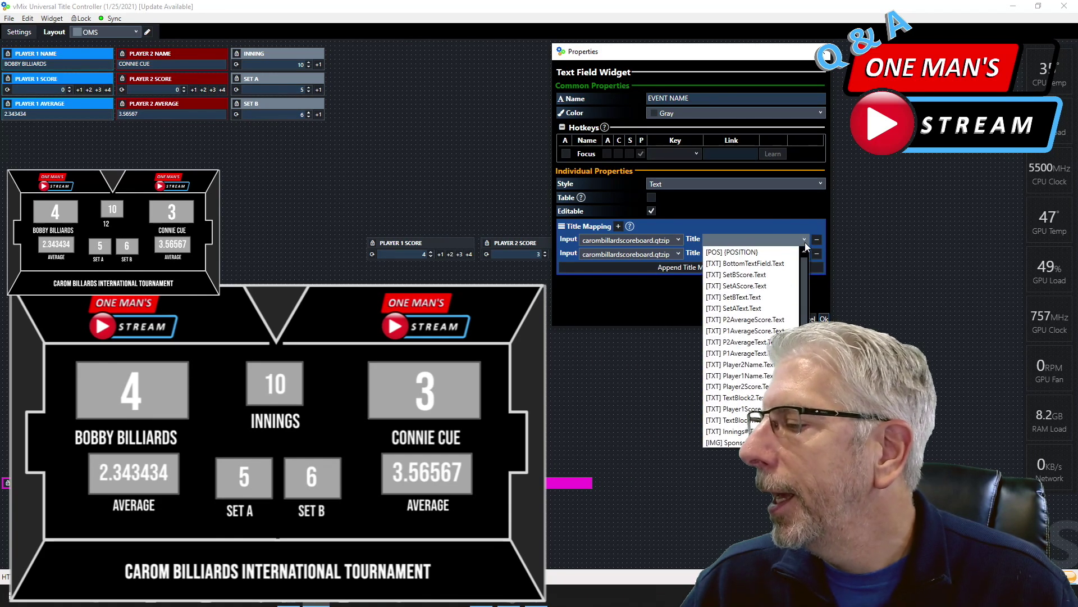
pyautogui.click(743, 264)
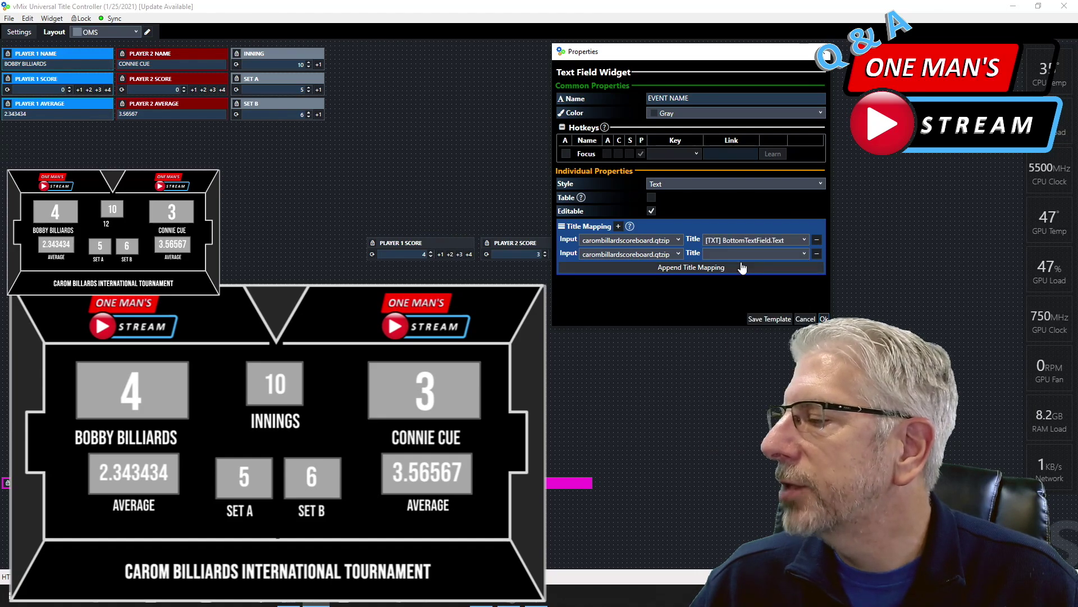
pyautogui.click(803, 253)
pyautogui.scroll(-1, 736, 452)
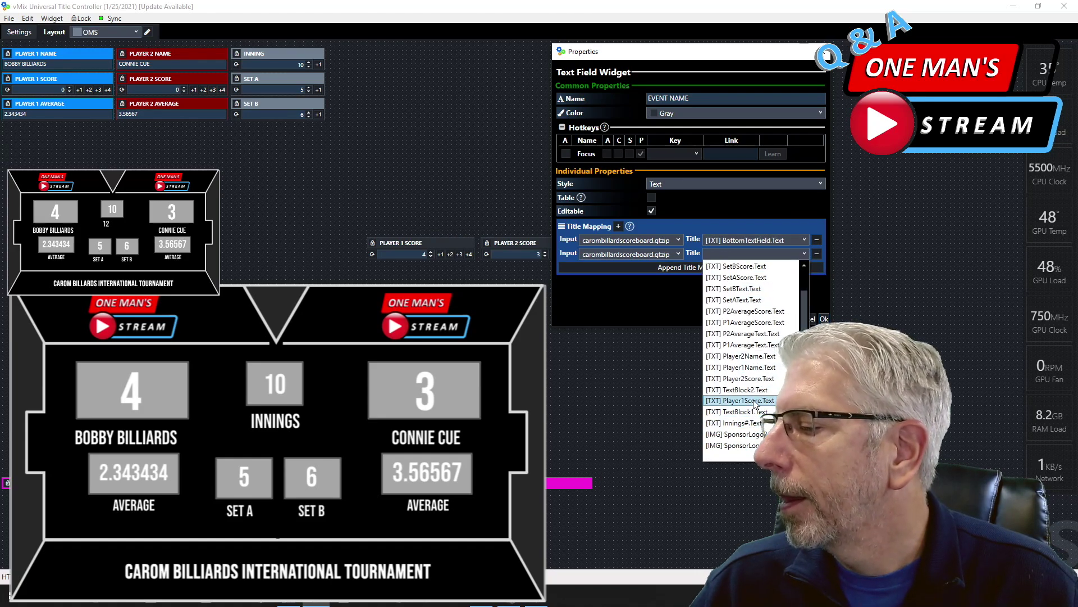
pyautogui.scroll(1, 754, 398)
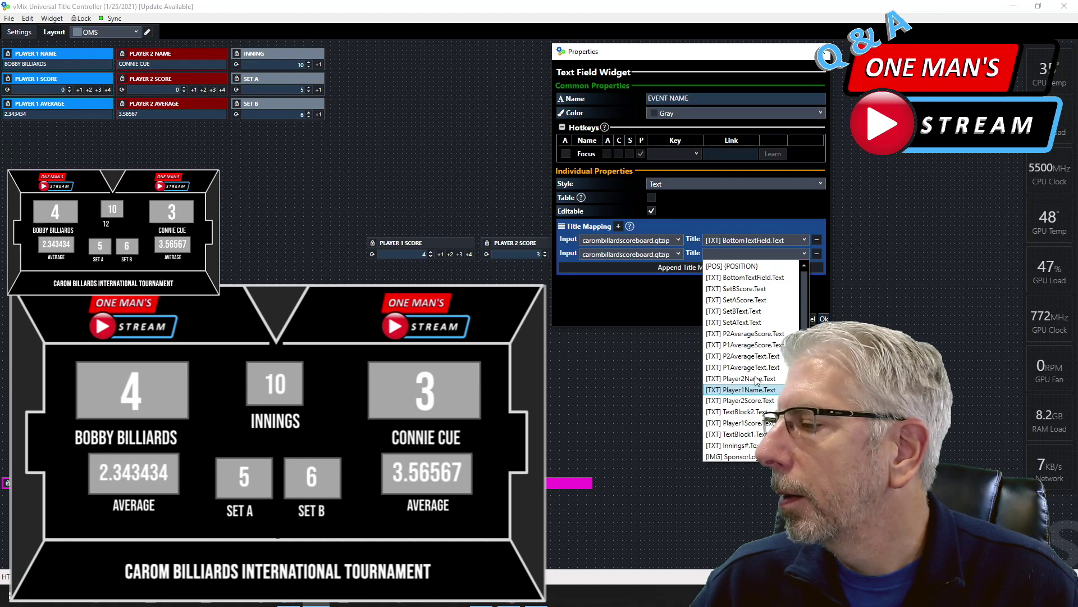
pyautogui.click(742, 277)
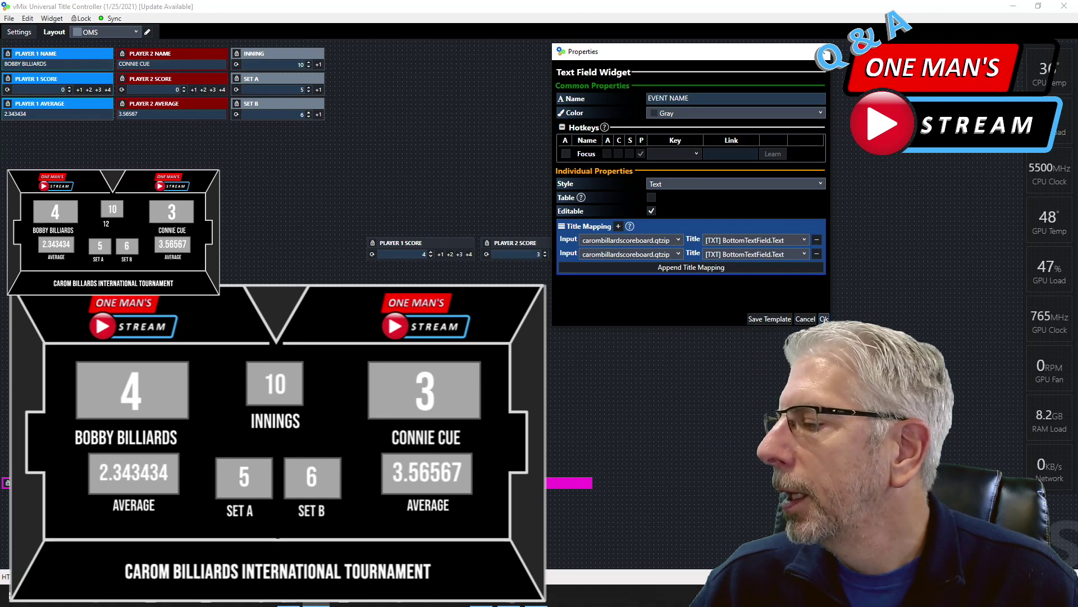
pyautogui.click(825, 319)
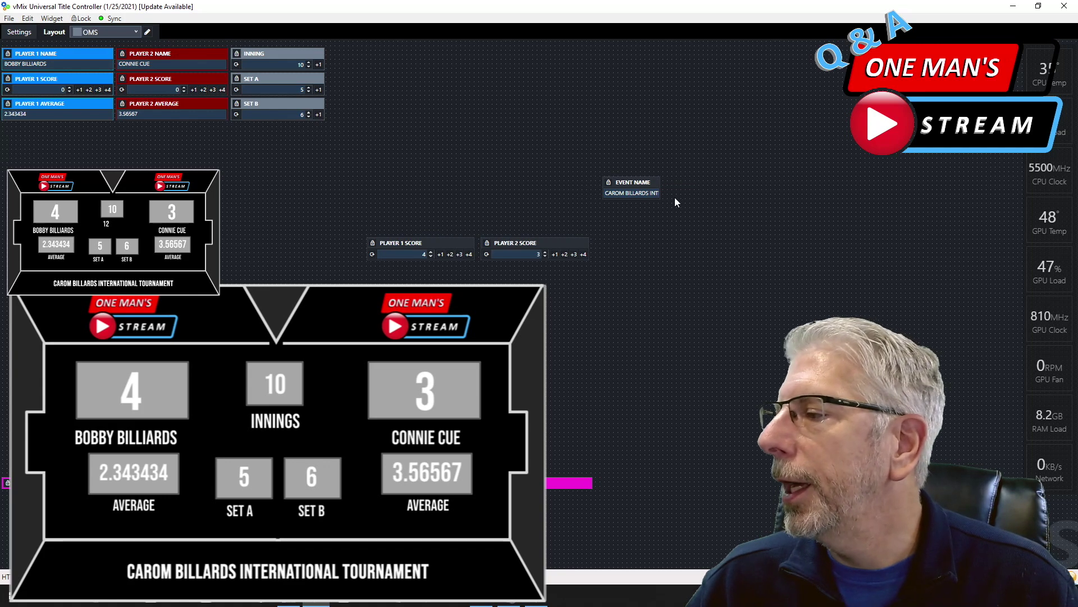
# - Stretch and raise the Event Name widget, then change its text ending to WORLD CHAMPIONSHIP
pyautogui.moveTo(660, 192); pyautogui.dragTo(755, 192)
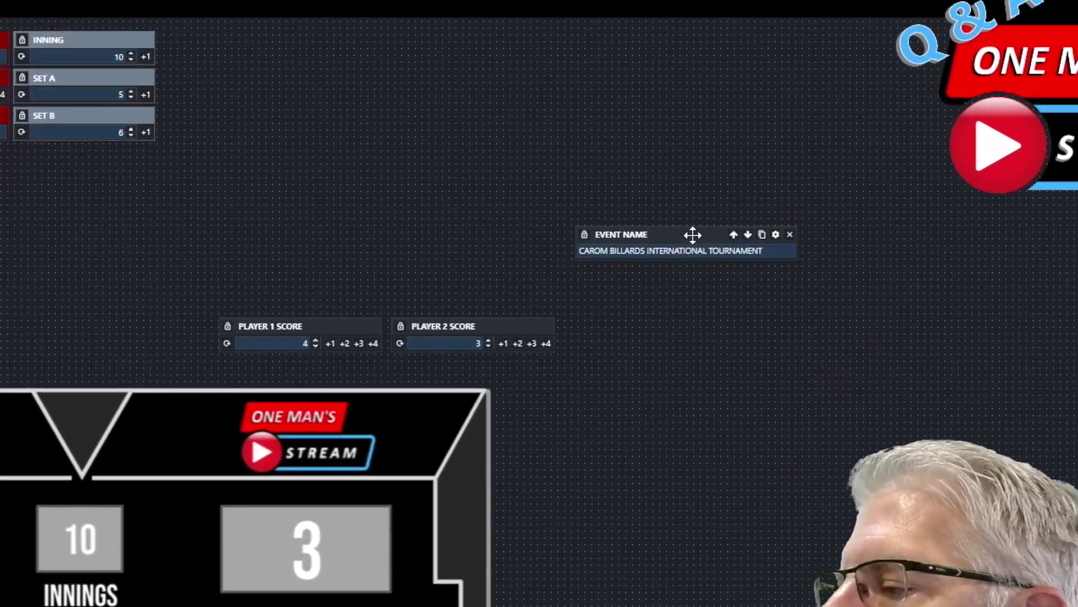
pyautogui.moveTo(677, 182); pyautogui.dragTo(676, 52)
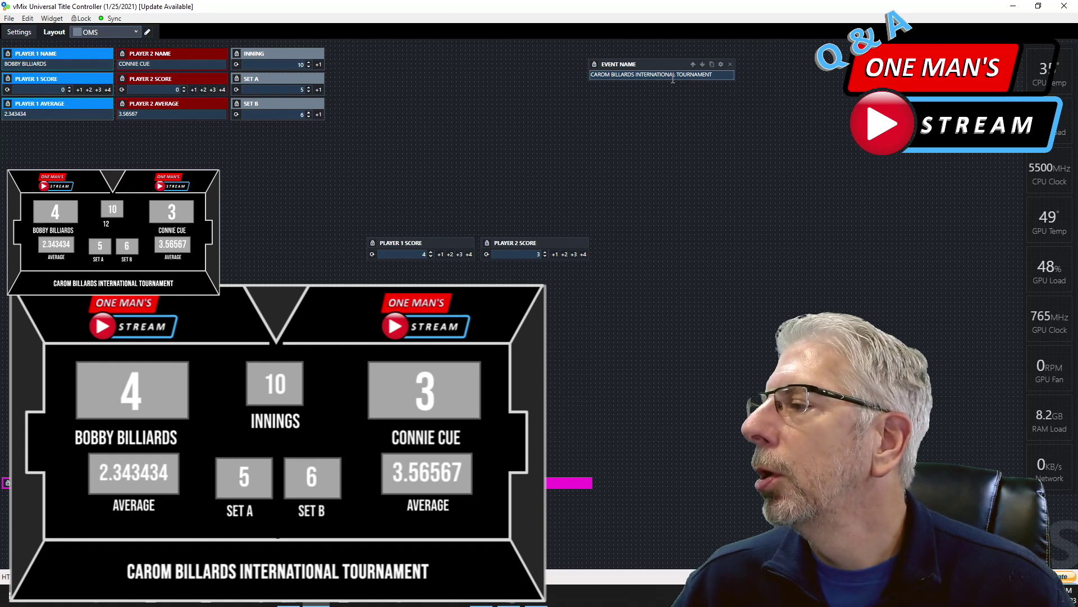
pyautogui.click(713, 75)
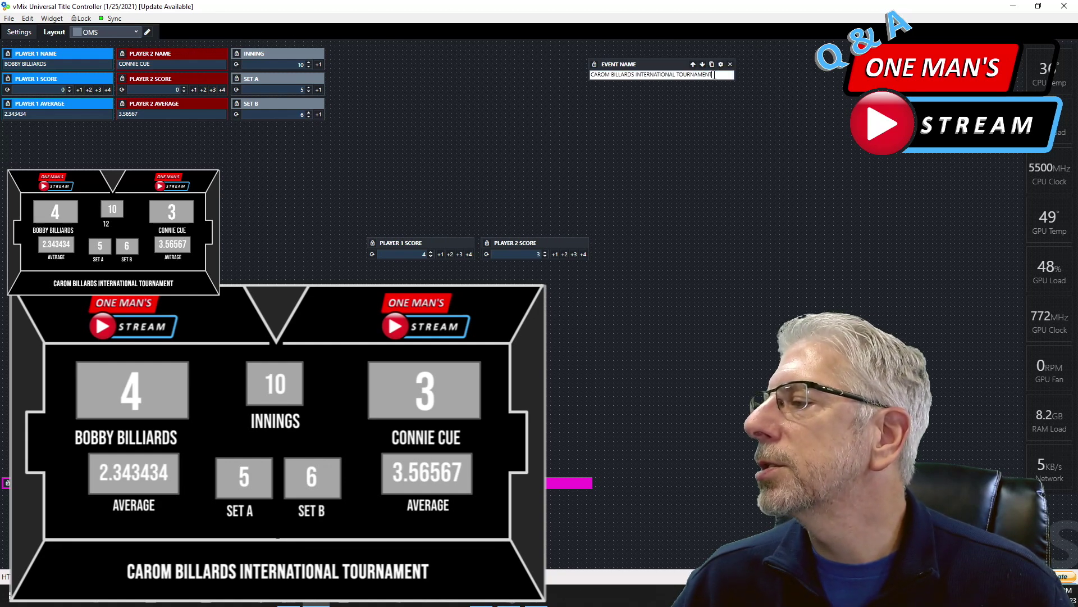
pyautogui.press('BackSpace')
pyautogui.press('BackSpace')
pyautogui.press('BackSpace')
pyautogui.press('BackSpace')
pyautogui.press('BackSpace')
pyautogui.press('BackSpace')
pyautogui.press('BackSpace')
pyautogui.press('BackSpace')
pyautogui.press('BackSpace')
pyautogui.press('BackSpace')
pyautogui.press('BackSpace')
pyautogui.press('BackSpace')
pyautogui.press('BackSpace')
pyautogui.press('BackSpace')
pyautogui.press('BackSpace')
pyautogui.press('BackSpace')
pyautogui.press('BackSpace')
pyautogui.press('BackSpace')
pyautogui.press('BackSpace')
pyautogui.press('BackSpace')
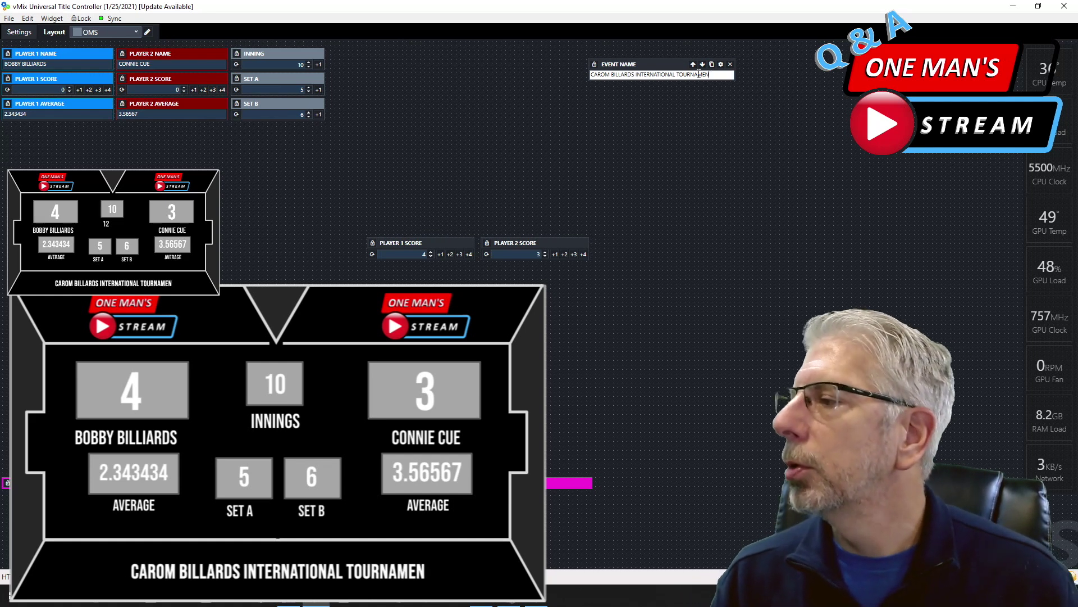
pyautogui.press('BackSpace')
pyautogui.press('BackSpace')
pyautogui.press('BackSpace')
pyautogui.press('BackSpace')
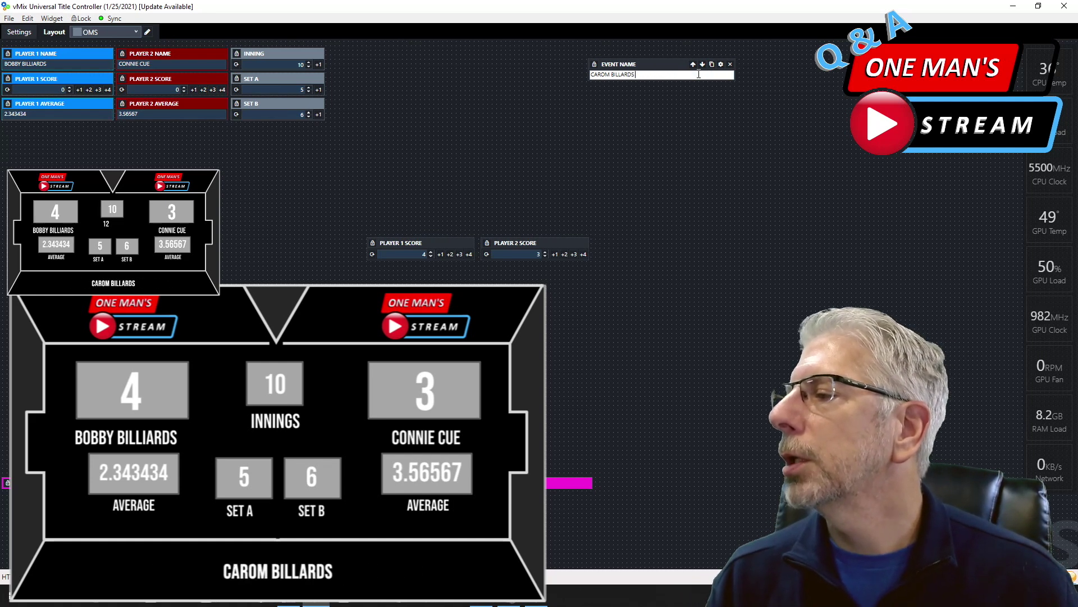
pyautogui.write('WO')
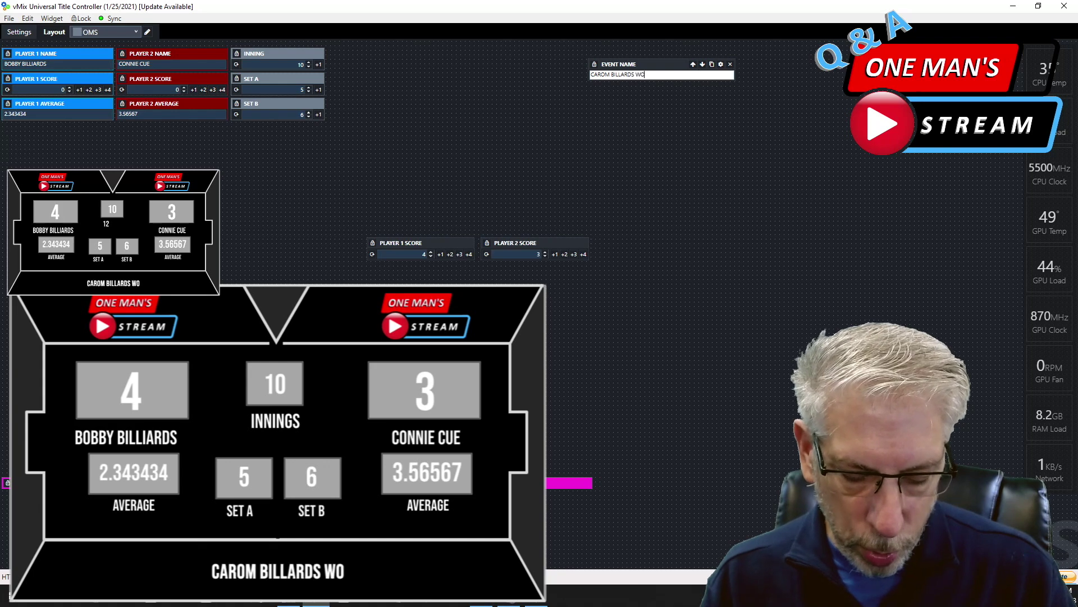
pyautogui.write('RLS CHA')
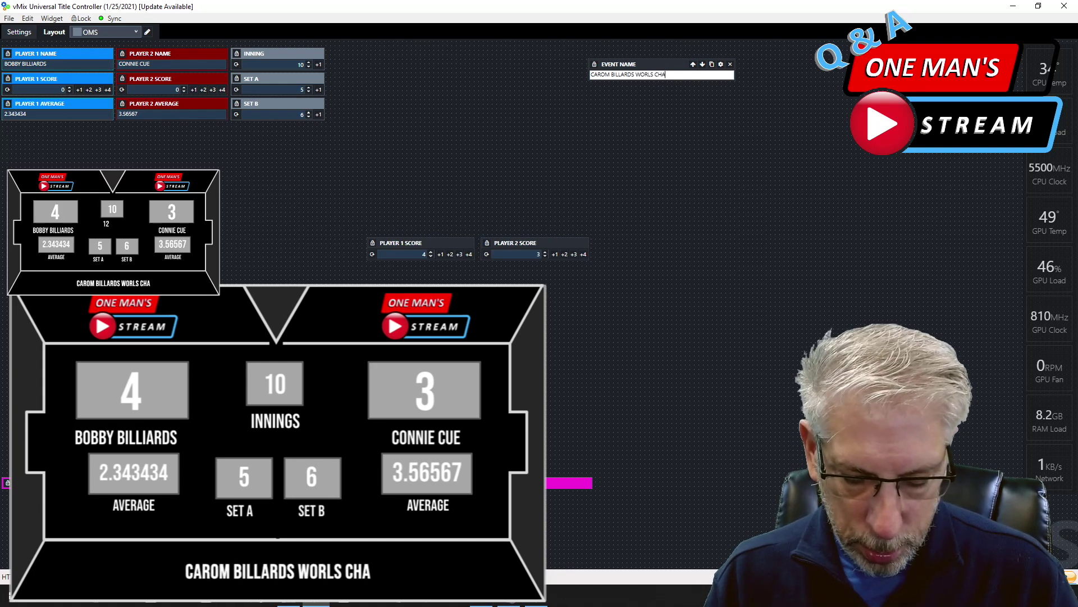
pyautogui.write('MPIONSHIP')
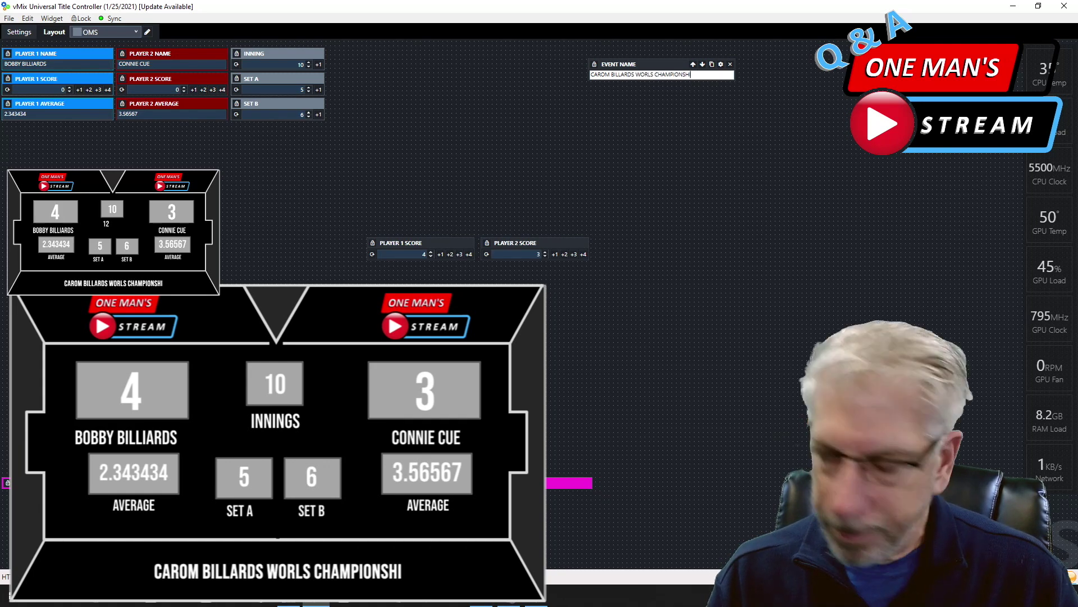
pyautogui.click(630, 74)
pyautogui.press('BackSpace')
pyautogui.write('D')
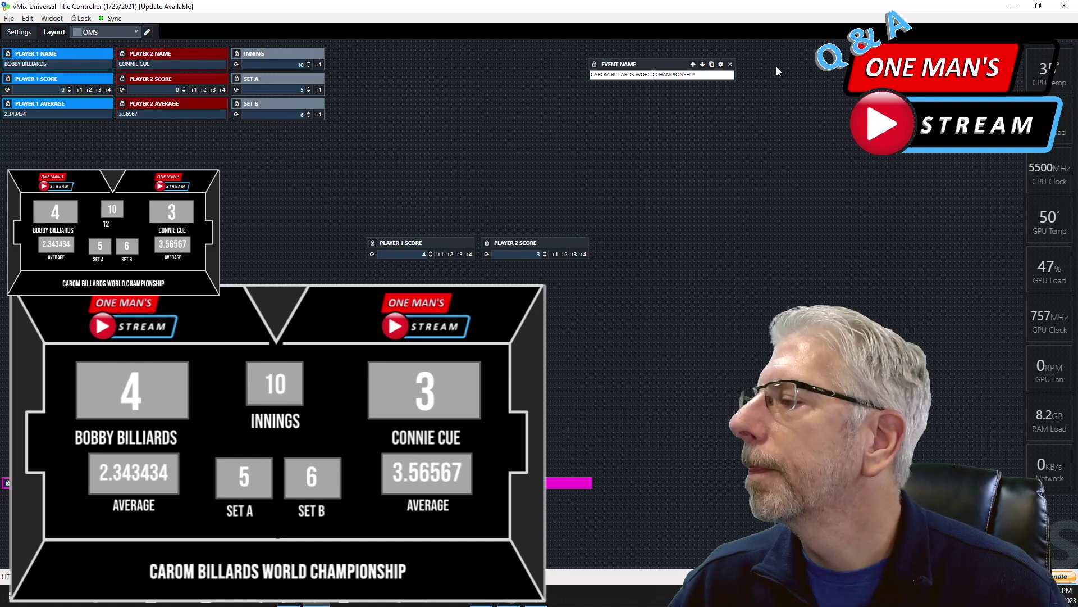
pyautogui.click(775, 70)
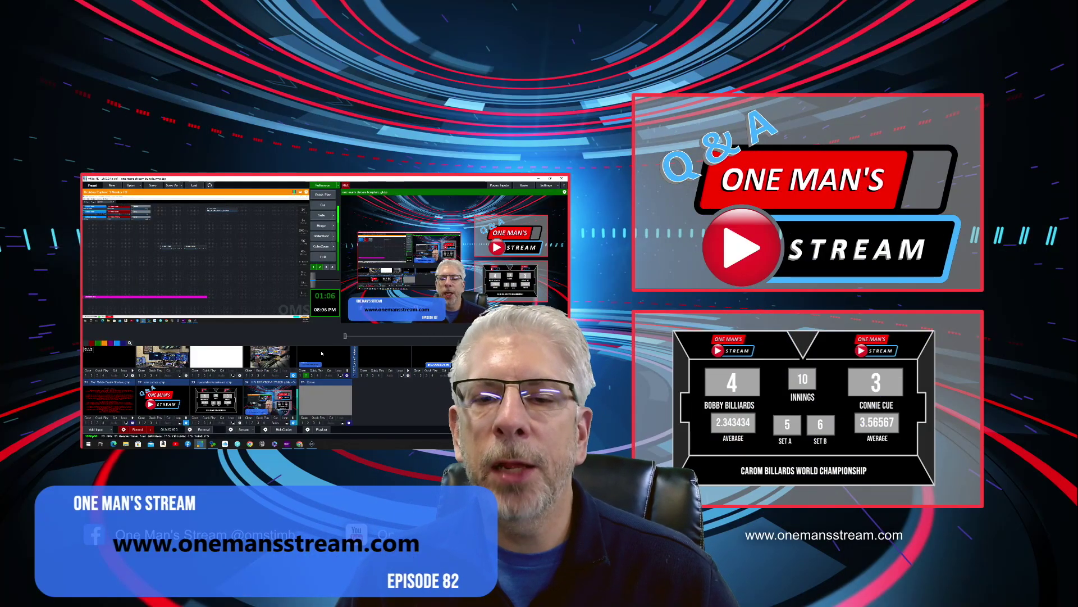
# - Switch the lower-third title to the 'Creating A Carom Billiards Scoreboard' text item
pyautogui.rightClick(320, 353)
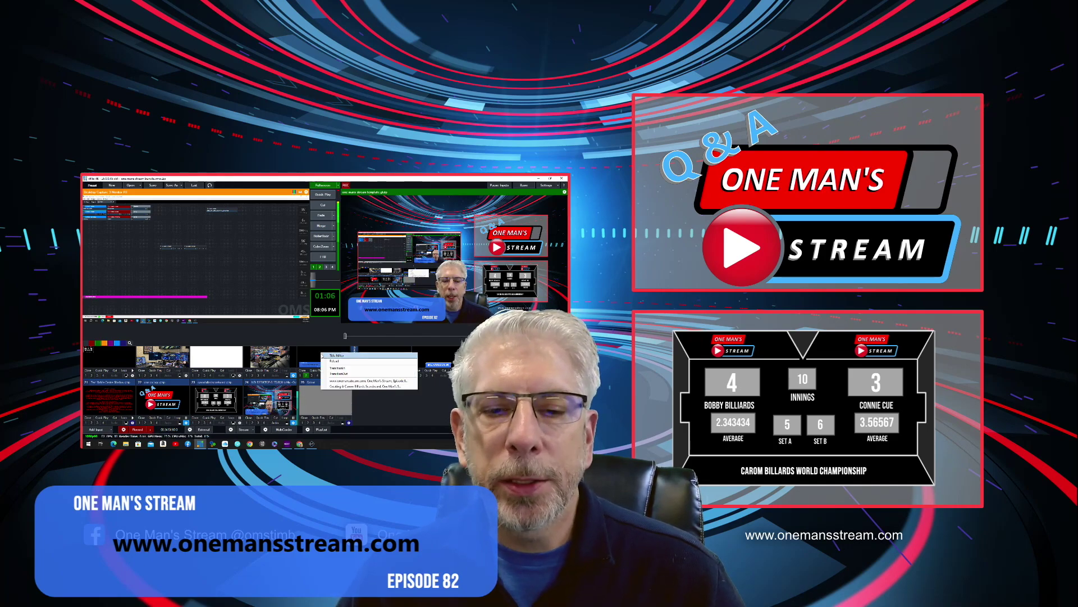
pyautogui.click(366, 387)
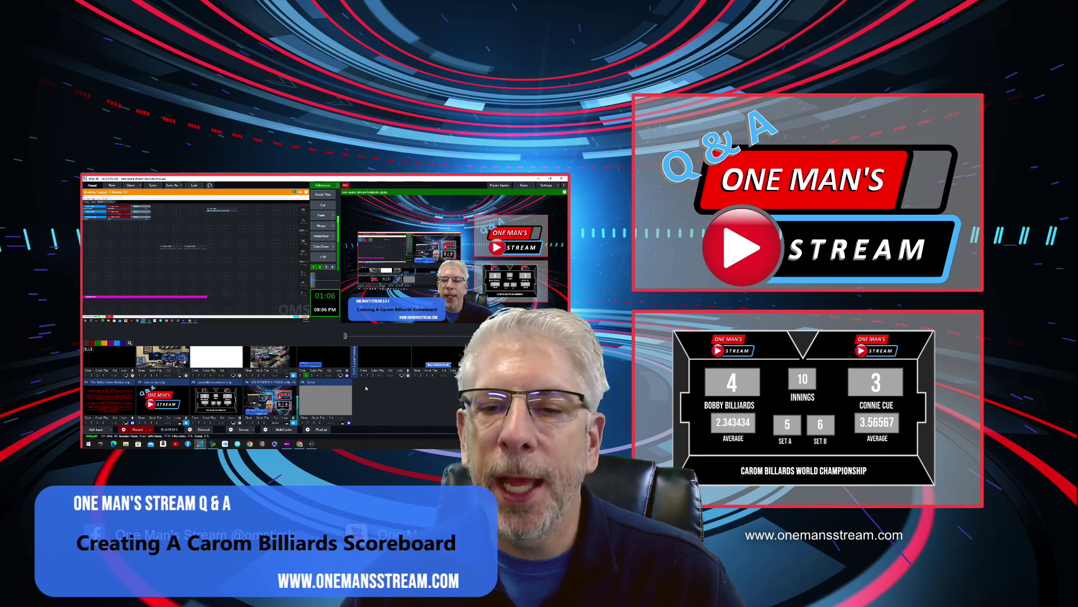